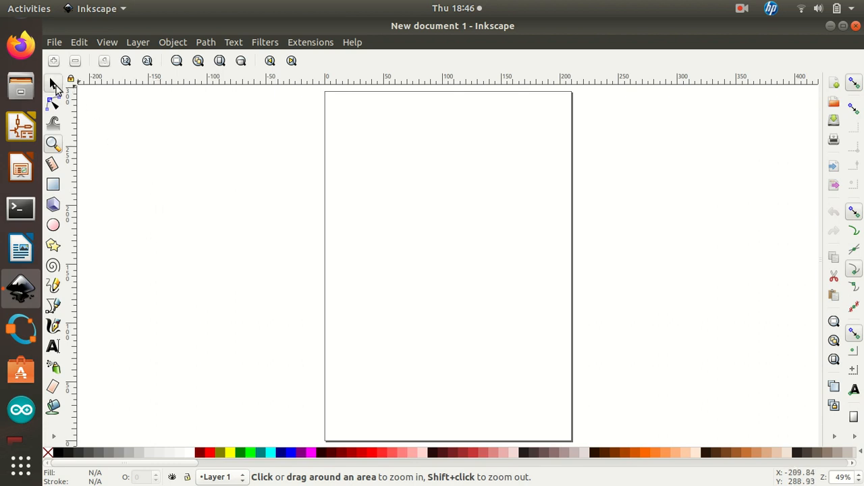
Set the document's display units to mm and the A4 page orientation to landscape in the document properties.
left_click(55, 84)
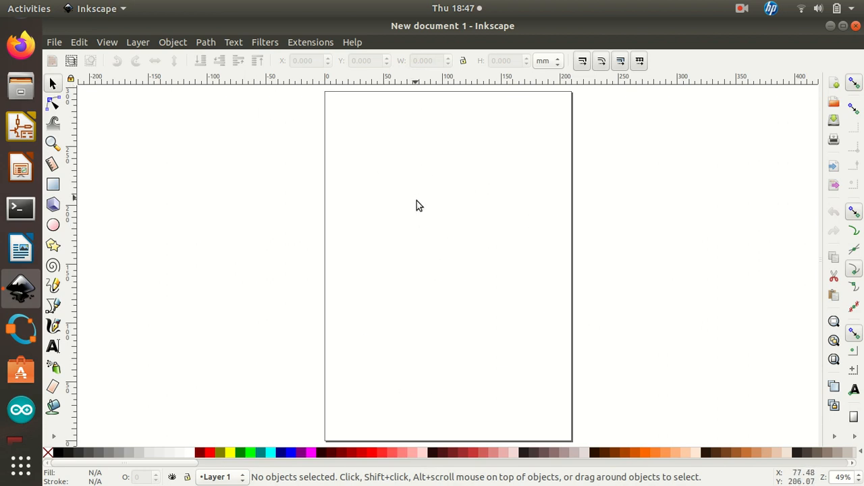
left_click(56, 42)
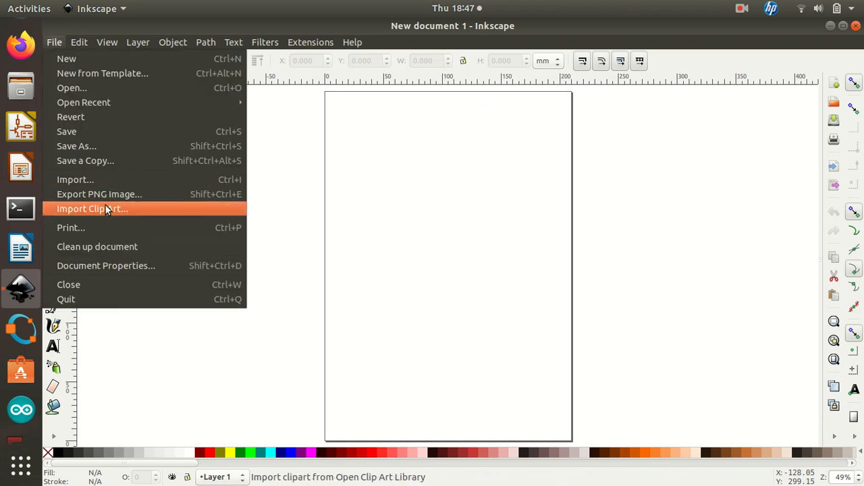
left_click(133, 271)
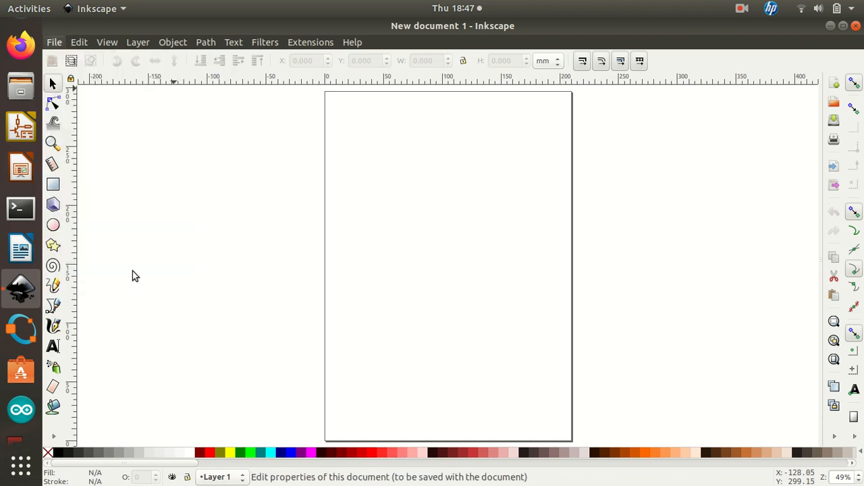
left_click_drag(658, 70, 627, 39)
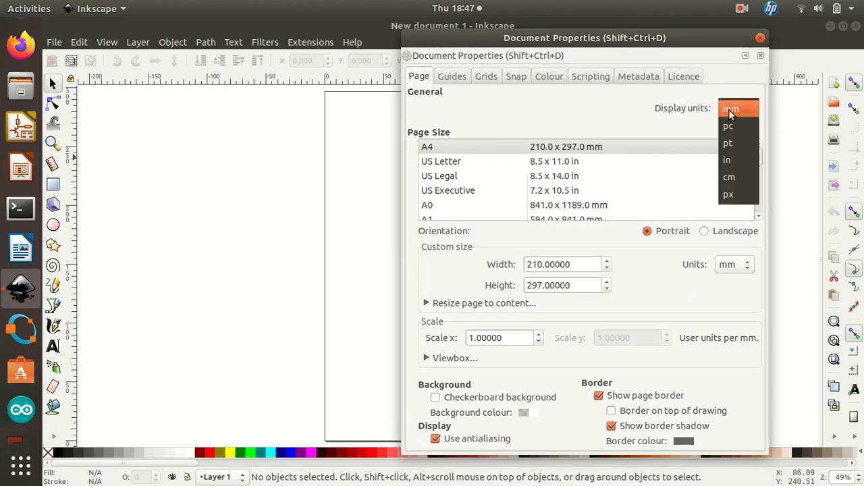
left_click(729, 110)
left_click(737, 109)
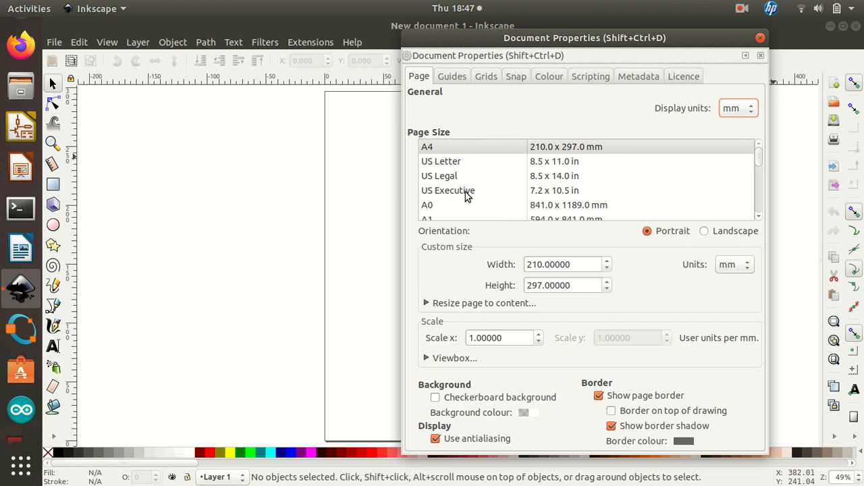
left_click(707, 231)
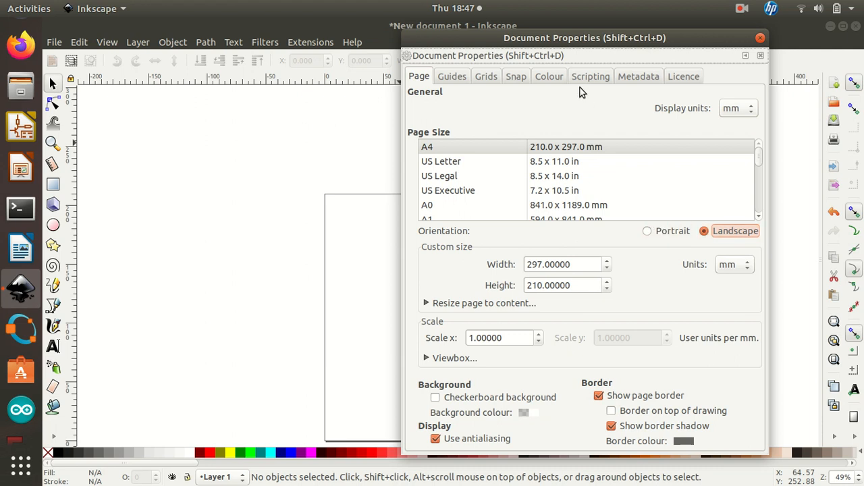
Examine the resize-to-content, guides, grids and snap settings in the document properties, and close the dialog.
left_click_drag(617, 38, 289, 44)
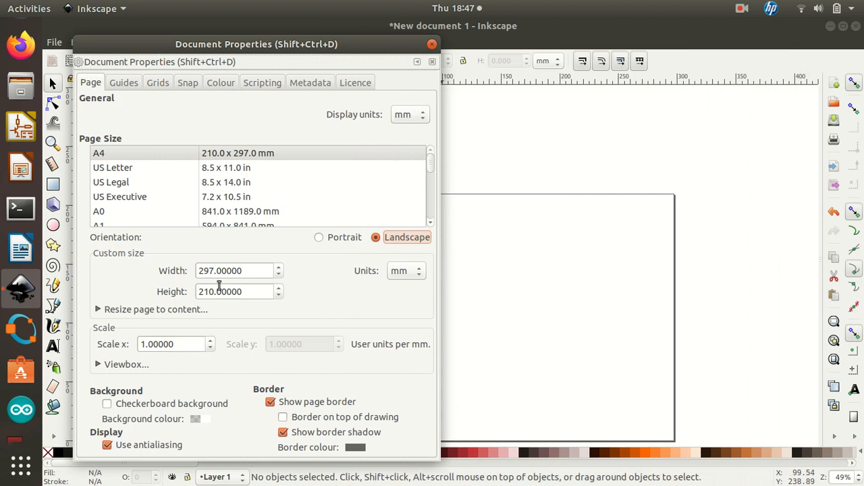
left_click(99, 310)
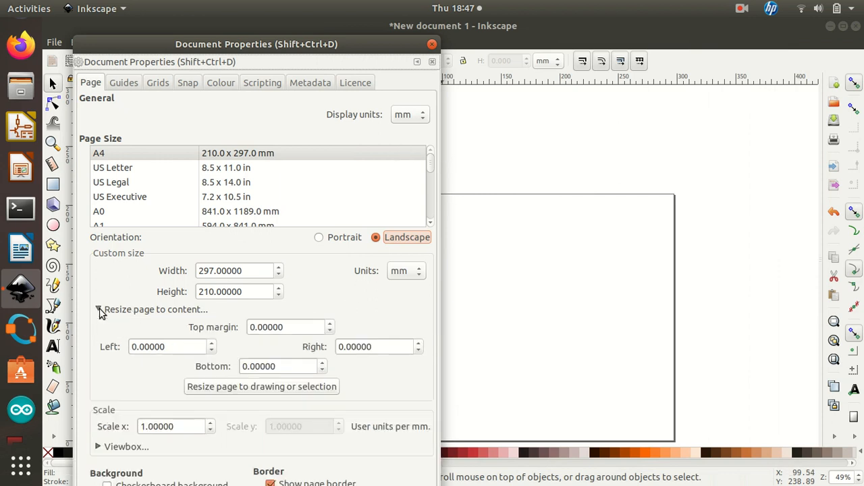
left_click(99, 311)
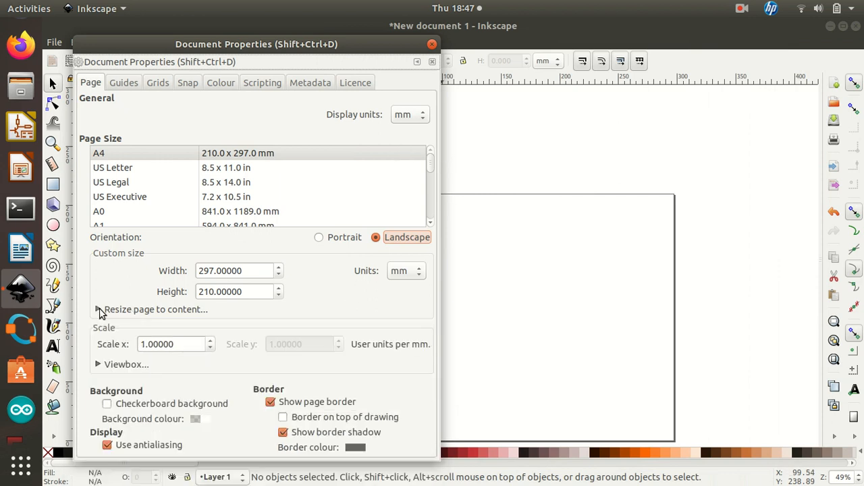
left_click(150, 311)
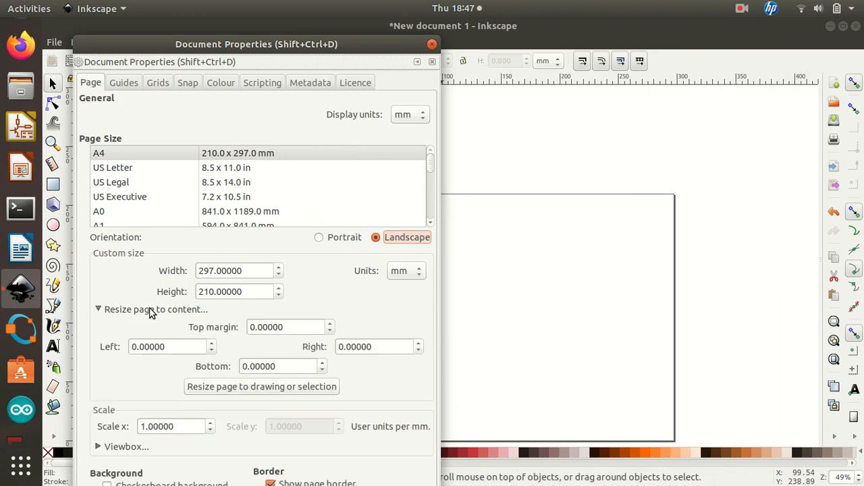
left_click(100, 309)
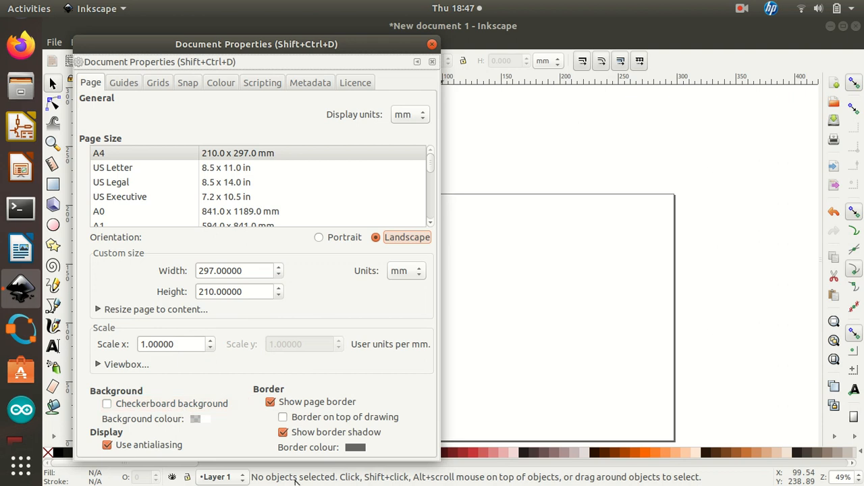
left_click(123, 85)
left_click(150, 86)
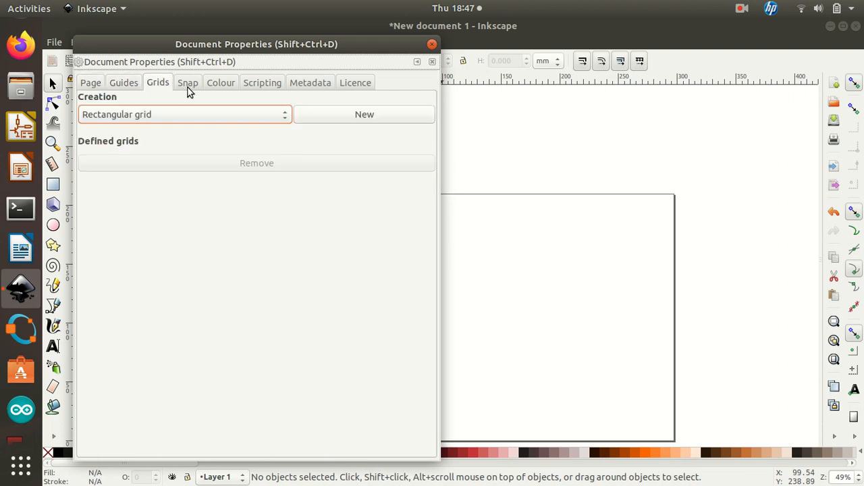
left_click(188, 90)
left_click(122, 83)
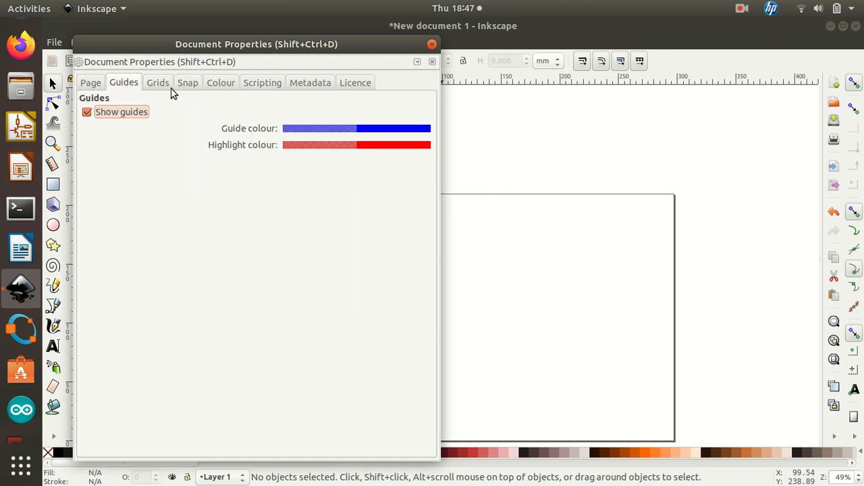
left_click(162, 87)
left_click(88, 88)
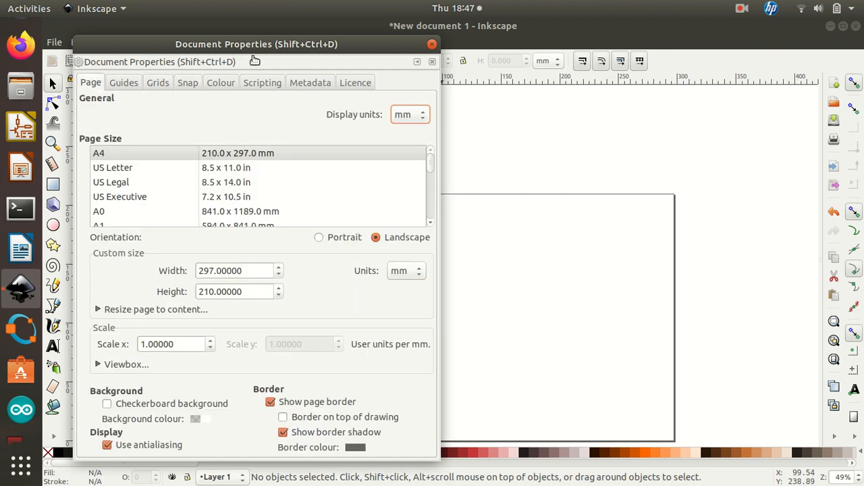
left_click(431, 44)
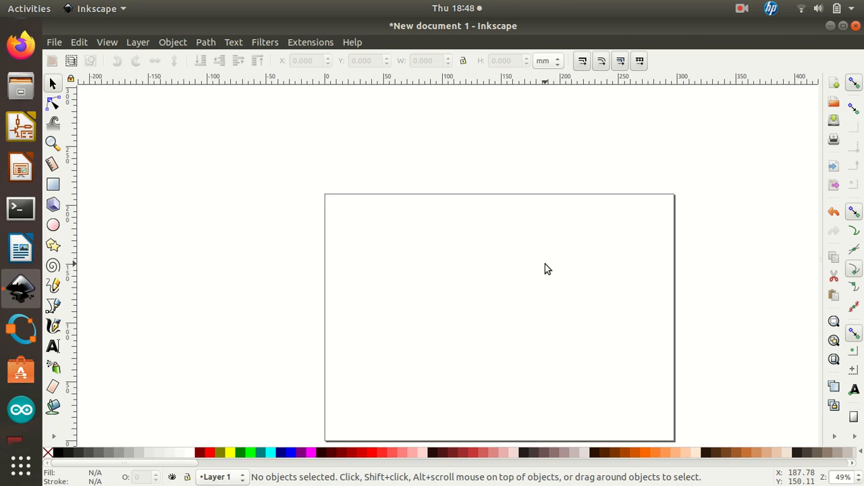
Pan the canvas in all directions around the page and bring the page back to the middle of the view.
scroll(545, 264, "down", 4)
scroll(545, 264, "up", 1)
scroll(545, 264, "right", 1)
scroll(545, 264, "right", 3)
scroll(545, 264, "down", 2)
scroll(545, 264, "left", 11)
scroll(545, 264, "up", 6)
scroll(545, 264, "down", 4)
scroll(544, 264, "right", 8)
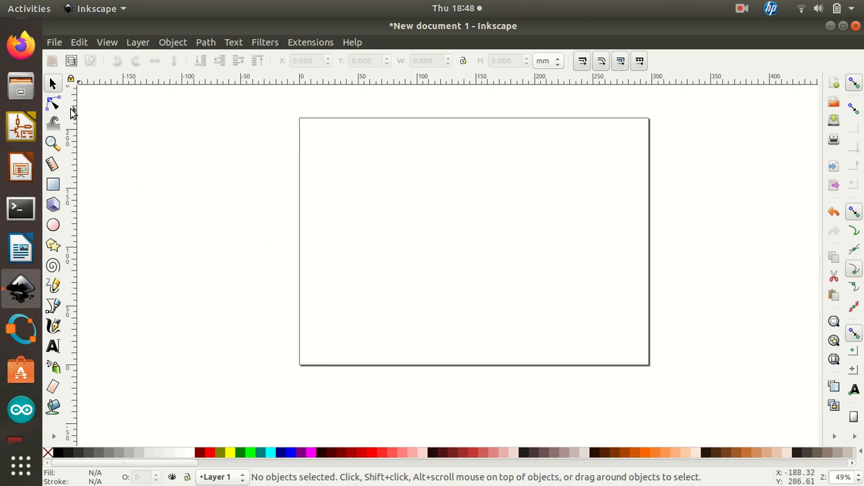
Zoom in closely on the page's upper-left area and fit the whole page in the view again.
left_click(52, 143)
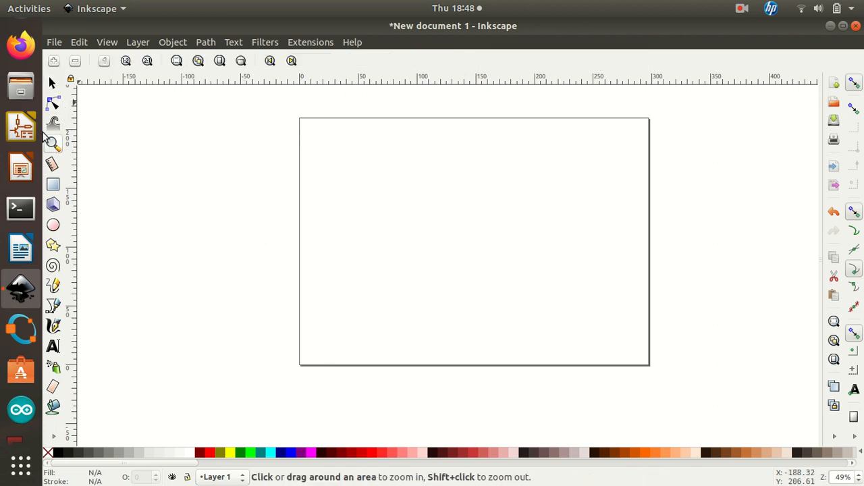
left_click(366, 153)
left_click(368, 153)
left_click(368, 153)
left_click(368, 153)
left_click(368, 153)
left_click(368, 153)
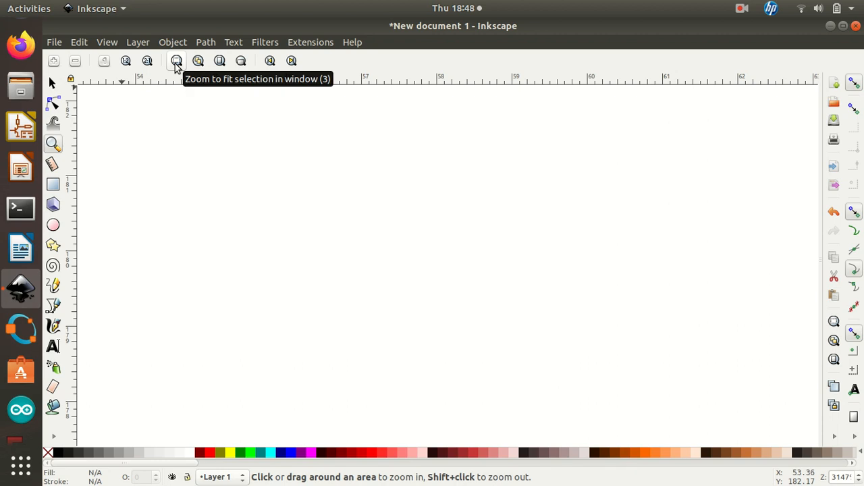
left_click(219, 62)
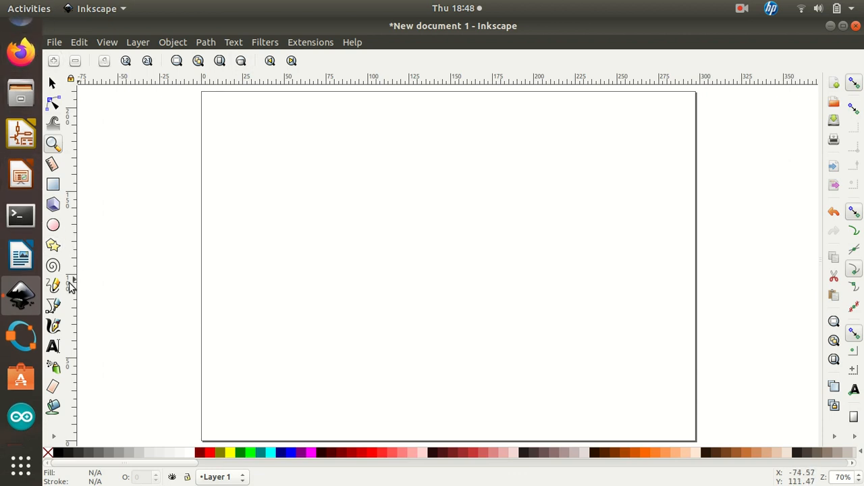
Add the text ";lmc;ls" to the upper part of the page.
left_click(53, 346)
left_click(349, 154)
type("Indils,")
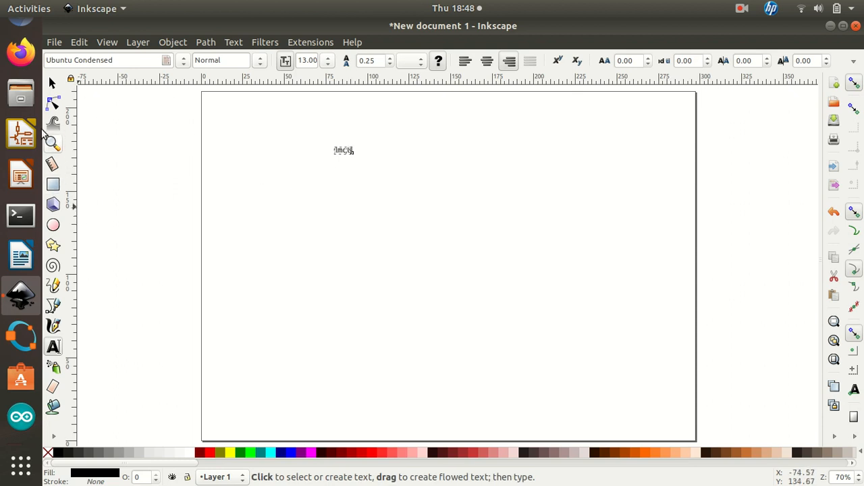
Draw a rectangle about 36.5 by 37.3 mm below the text and give it a flat black fill.
left_click(52, 184)
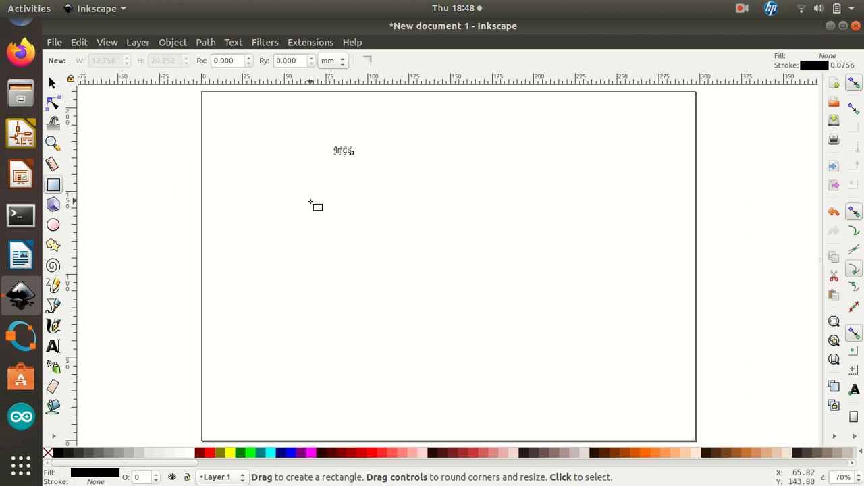
mouse_move(309, 200)
left_mouse_down()
mouse_move(368, 228)
mouse_move(371, 262)
left_mouse_up()
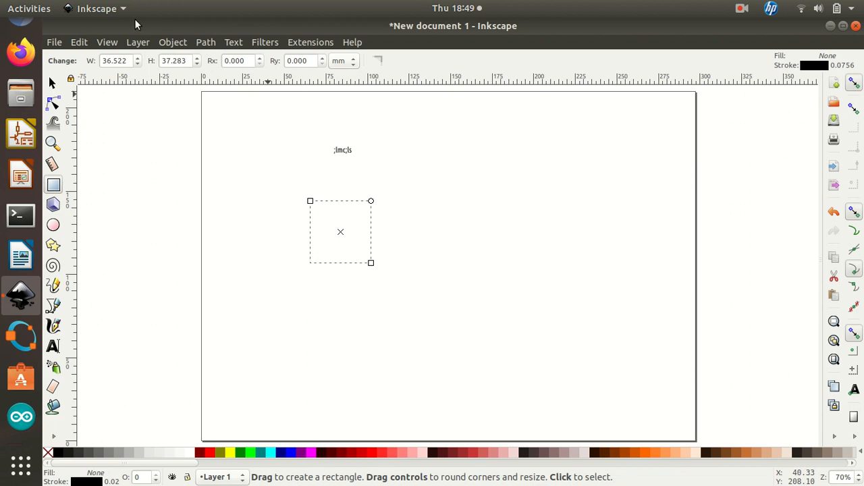
left_click(174, 42)
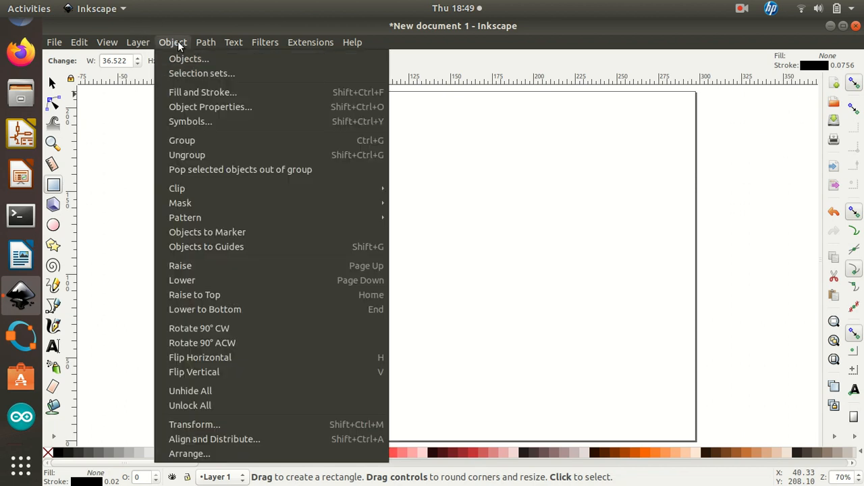
left_click(194, 94)
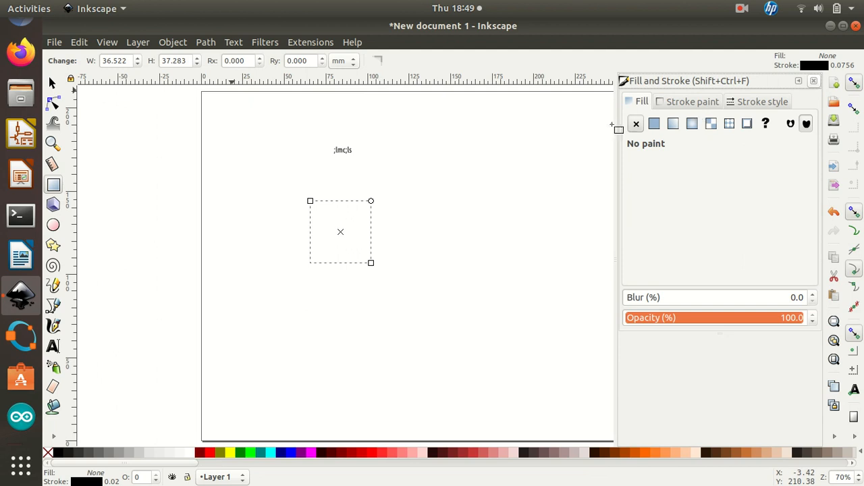
left_click(654, 126)
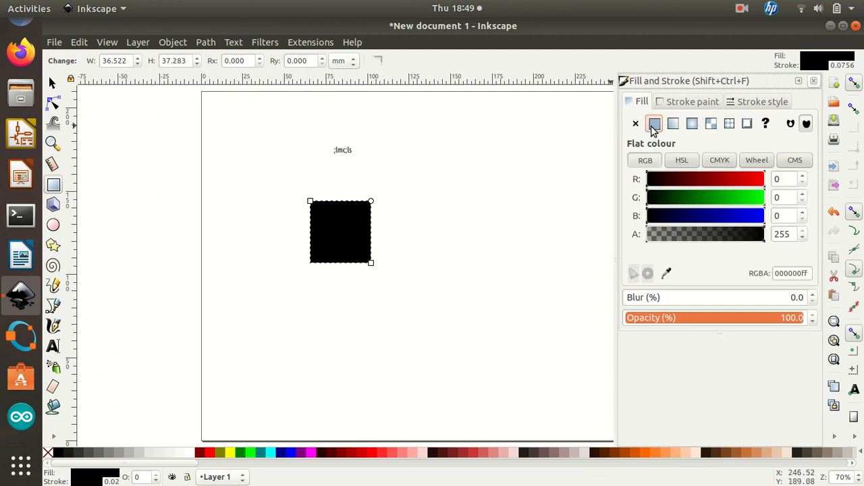
Give the rectangle a flat dark red stroke with a red value of 170 and a width of 1.42 mm.
left_click(703, 101)
left_click(655, 124)
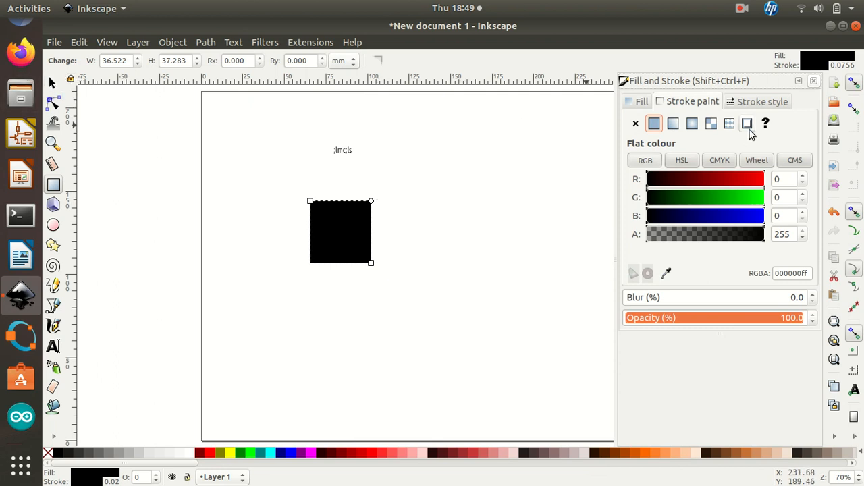
left_click(725, 178)
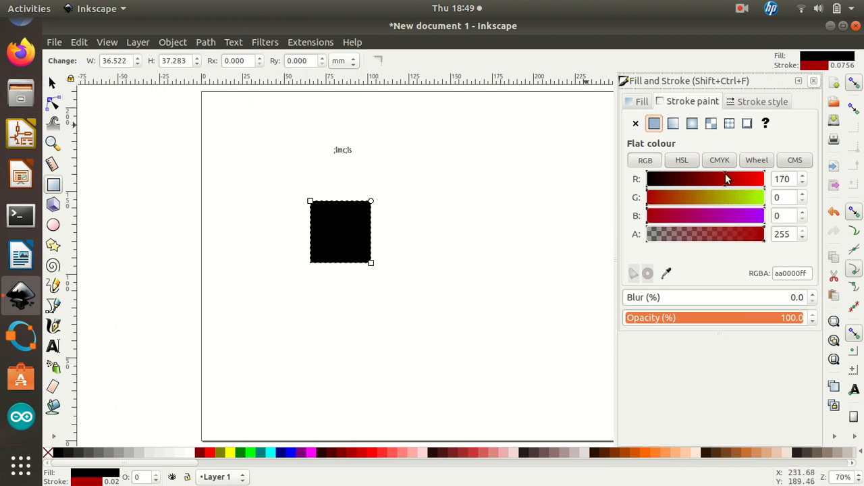
left_click(749, 102)
scroll(729, 124, "up", 6)
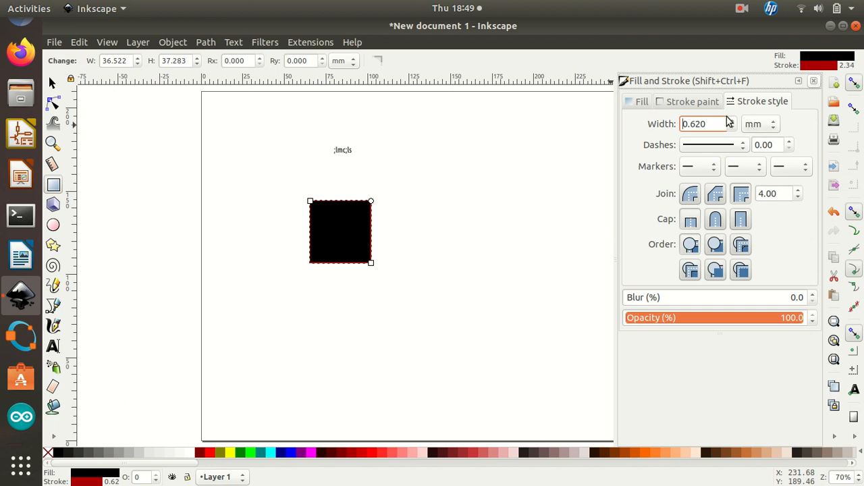
scroll(732, 124, "up", 5)
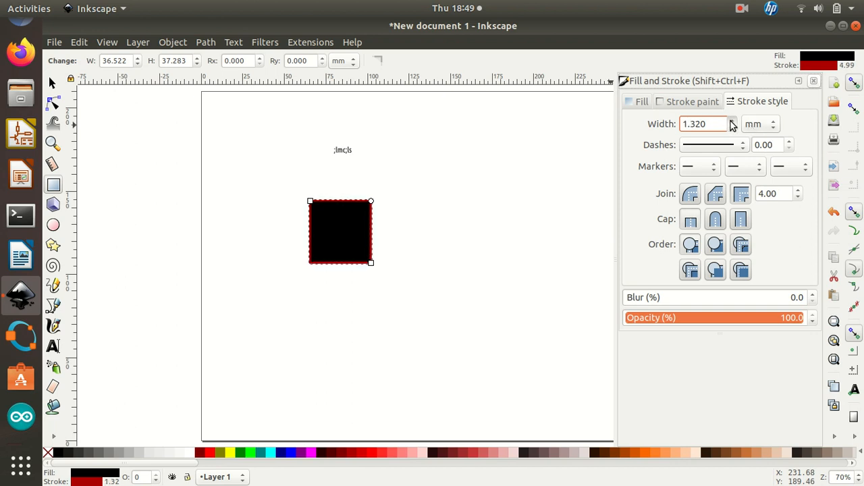
left_click(641, 101)
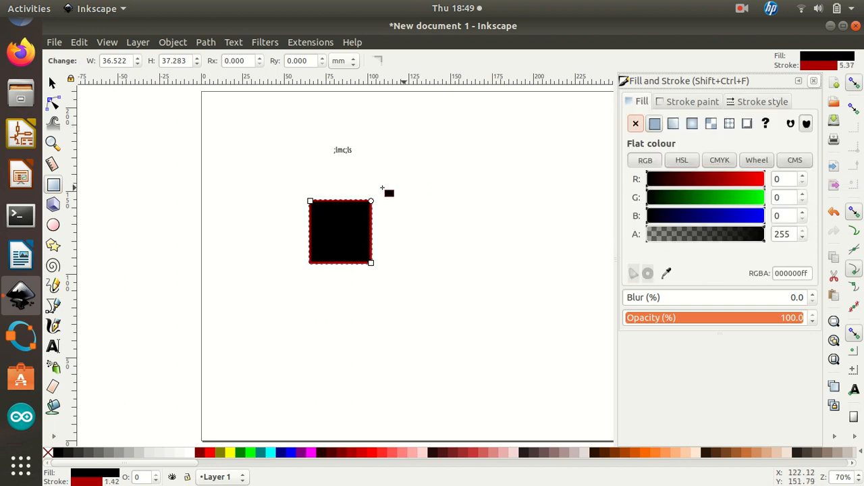
Move the rectangle up and to the right, to about X 101.2 mm, Y 127.1 mm.
left_click(52, 82)
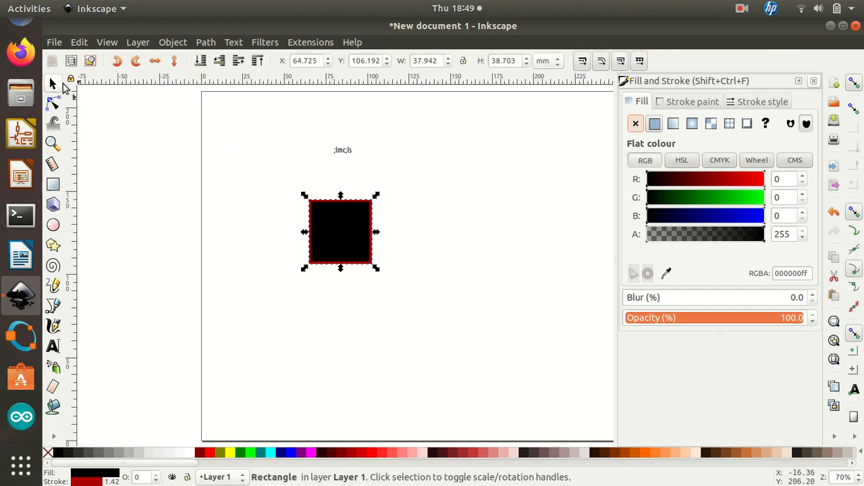
left_click(397, 178)
left_click_drag(373, 209, 434, 174)
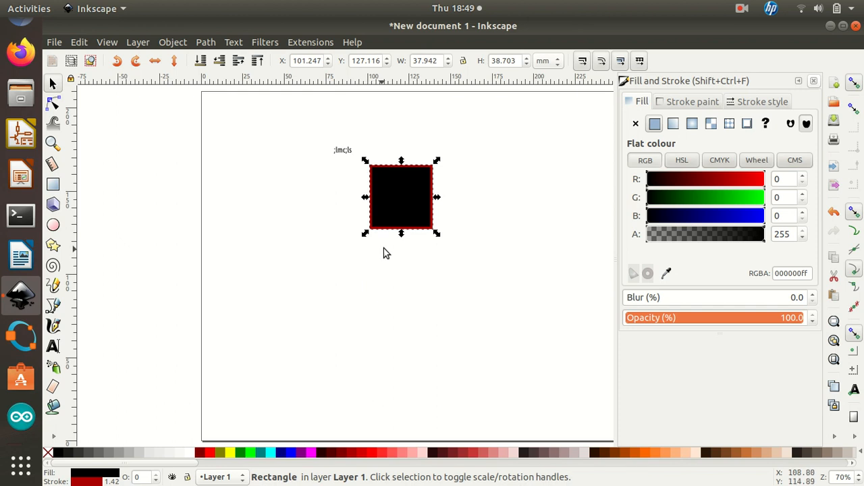
Change the rectangle's flat fill to green with a green value of 220.
left_click(462, 178)
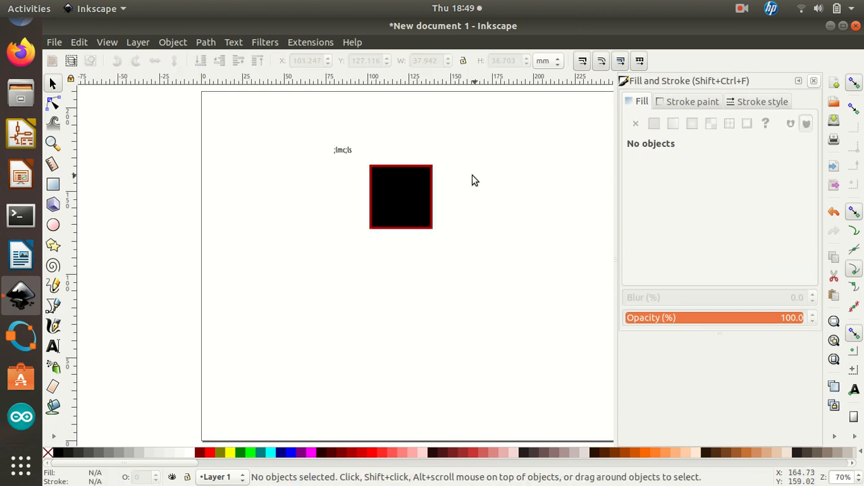
left_click(432, 180)
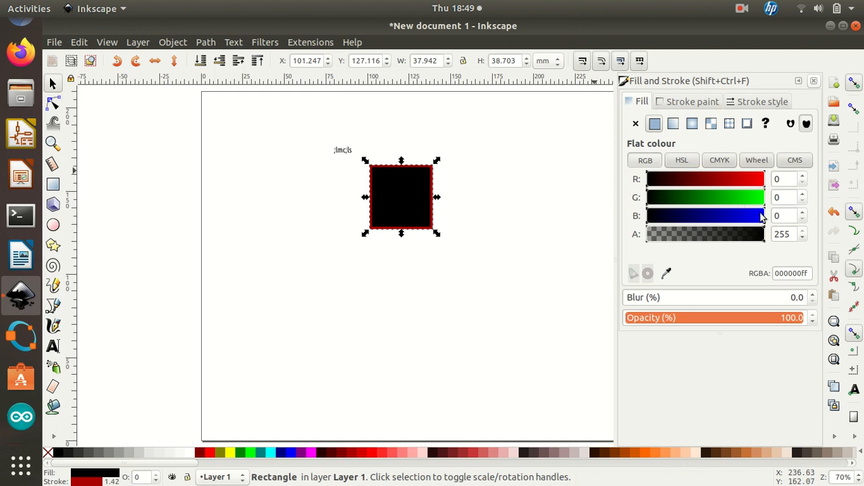
left_click(749, 203)
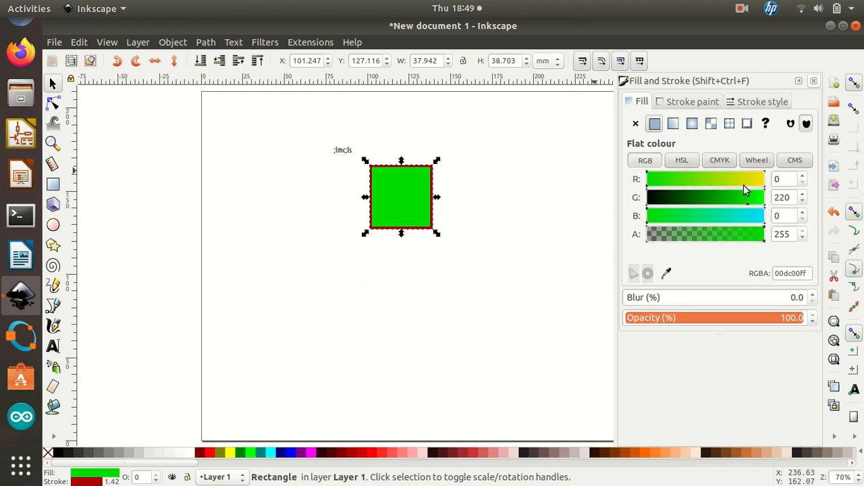
Change the green rectangle's flat stroke colour to pale green with green 224 and blue 190, and deselect the rectangle.
left_click(676, 105)
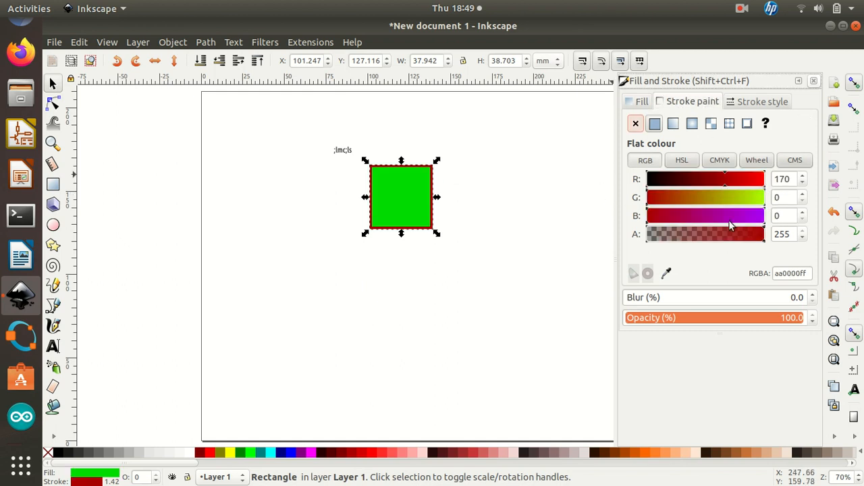
left_click(733, 218)
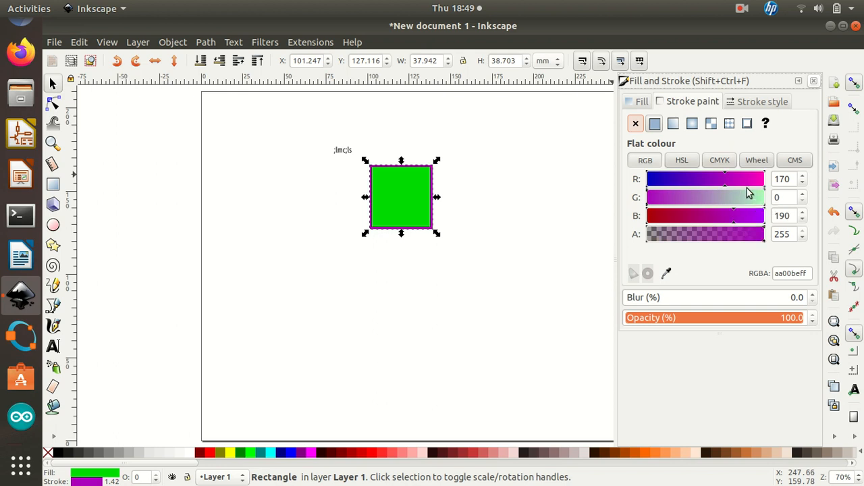
left_click(750, 196)
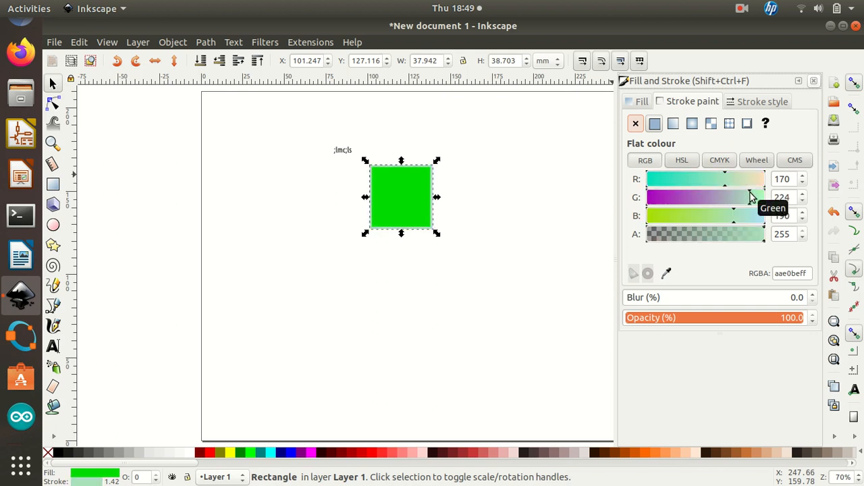
left_click(466, 193)
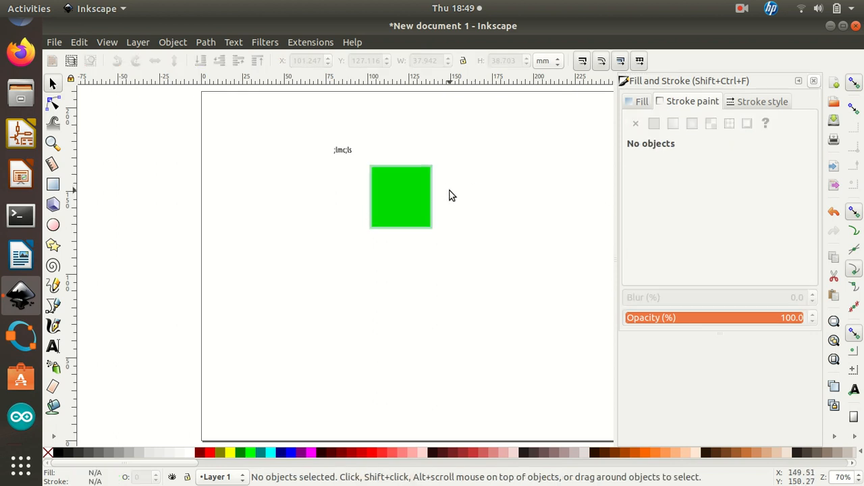
left_click(53, 143)
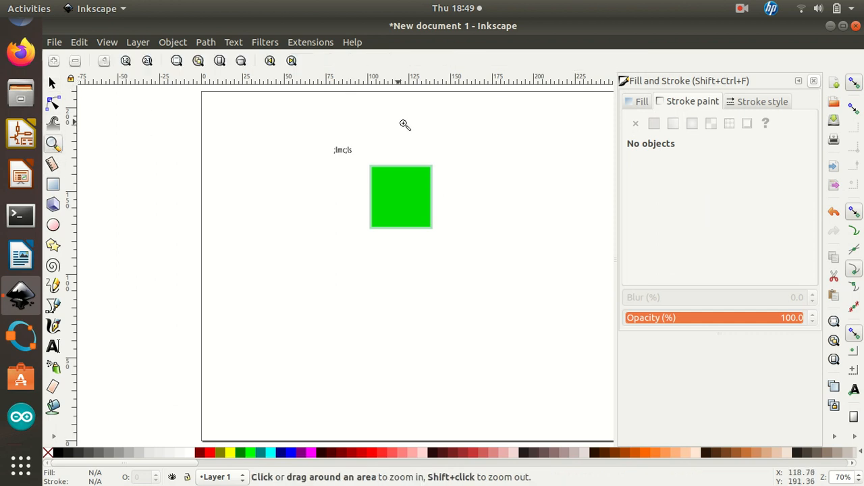
left_click(417, 200)
left_click(417, 199)
left_click(417, 199)
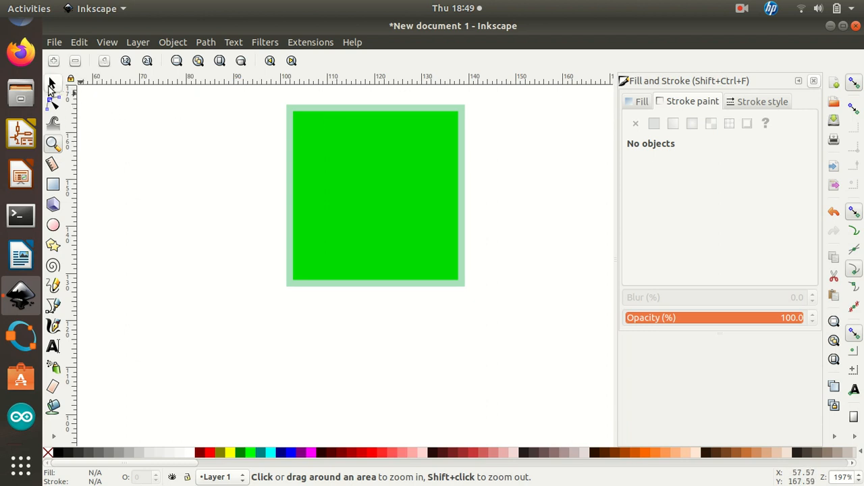
left_click(54, 82)
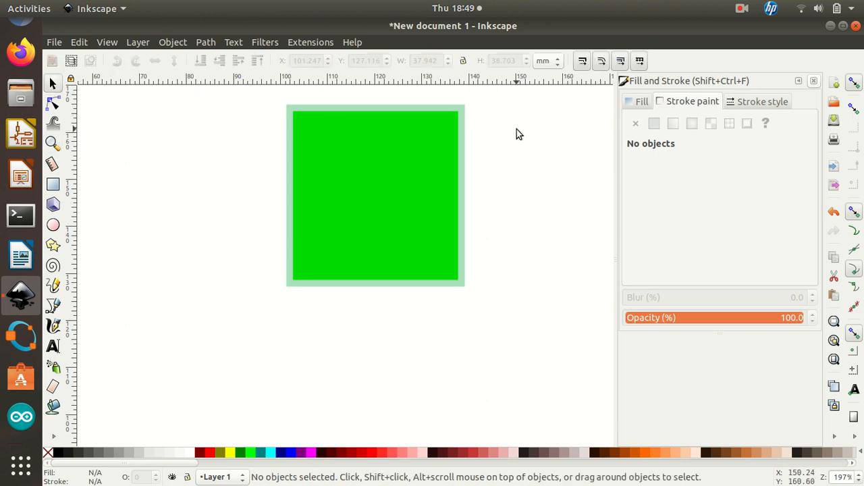
Practise collapsing, restoring, closing and reopening the Fill and Stroke dialog.
left_click(169, 42)
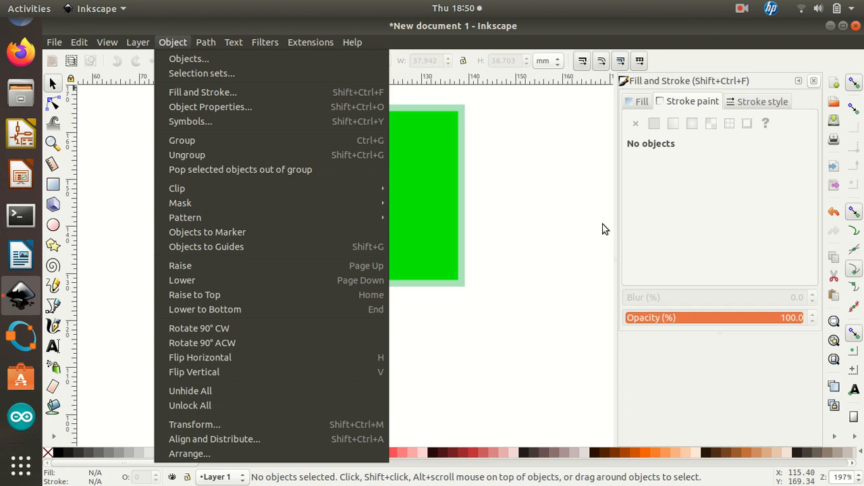
left_click(521, 217)
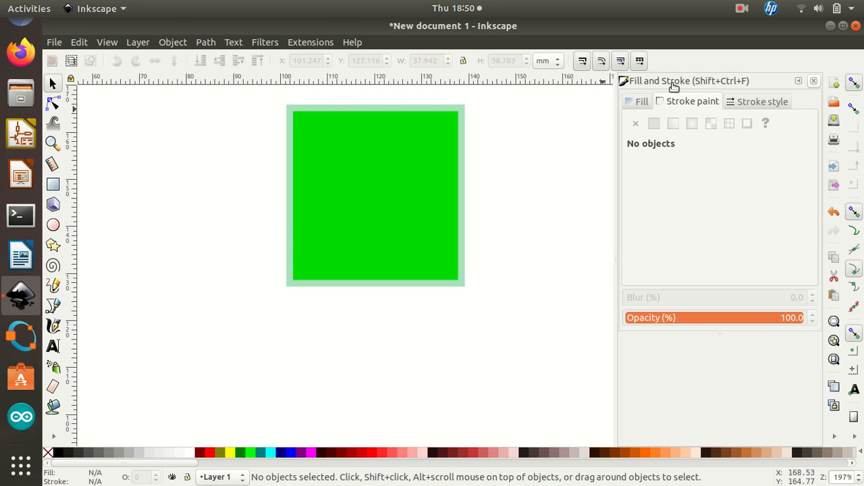
left_click(799, 81)
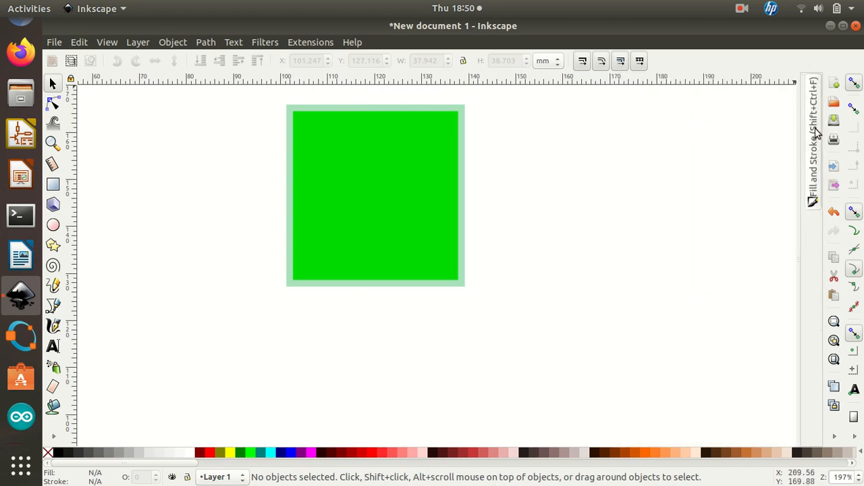
left_click(812, 129)
left_click(799, 81)
left_click(813, 101)
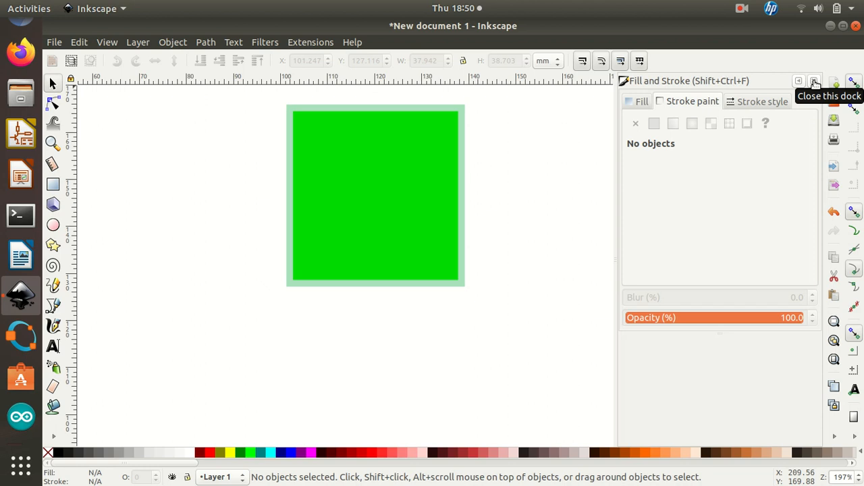
left_click(815, 82)
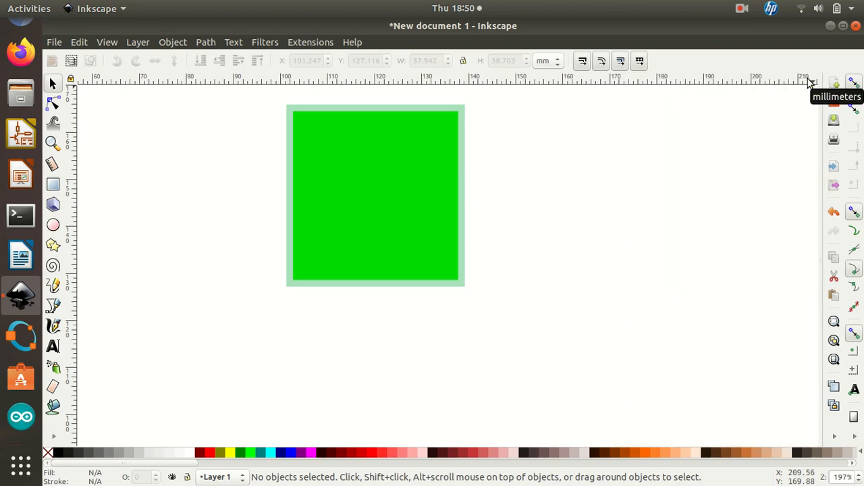
left_click(174, 39)
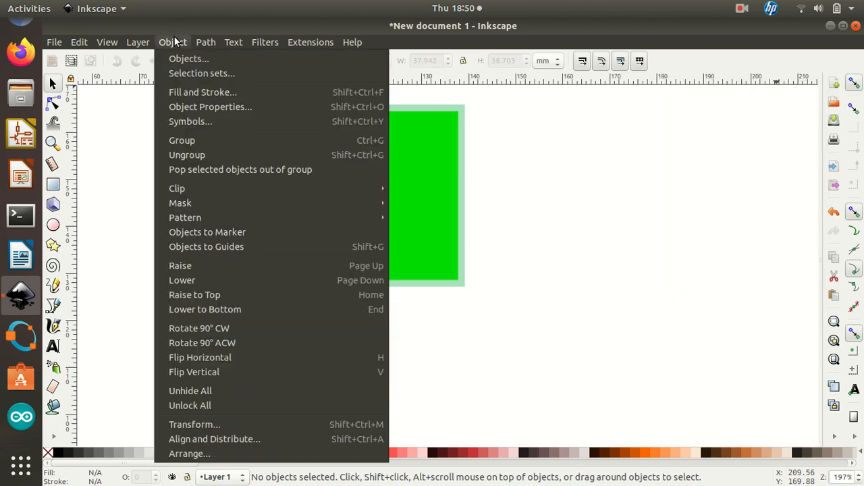
left_click(206, 93)
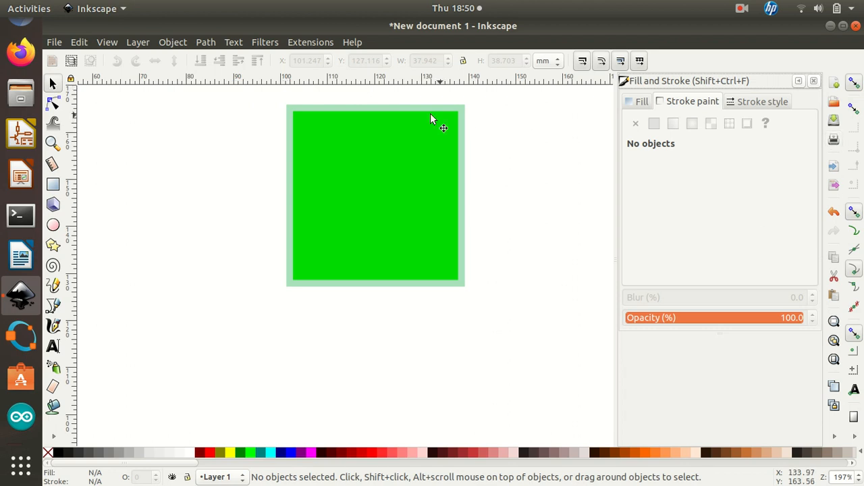
Open the Align and Distribute dialog alongside Fill and Stroke, switch between the two, and leave Fill and Stroke displayed.
left_click(167, 42)
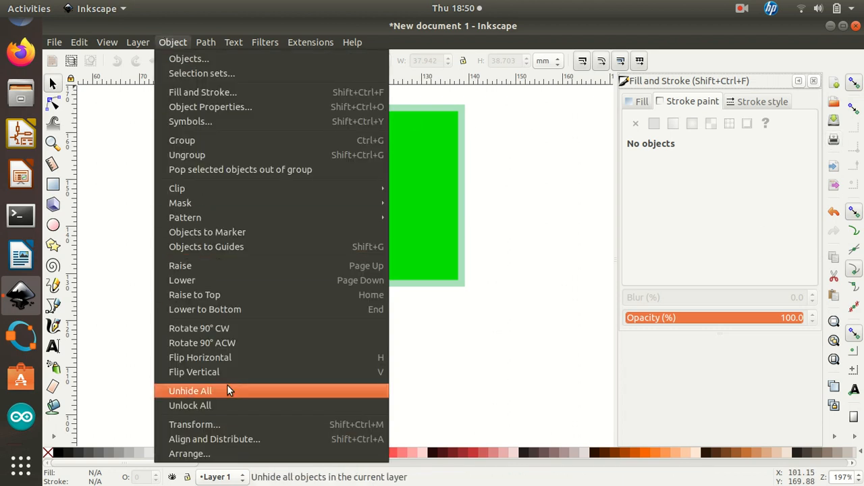
left_click(246, 439)
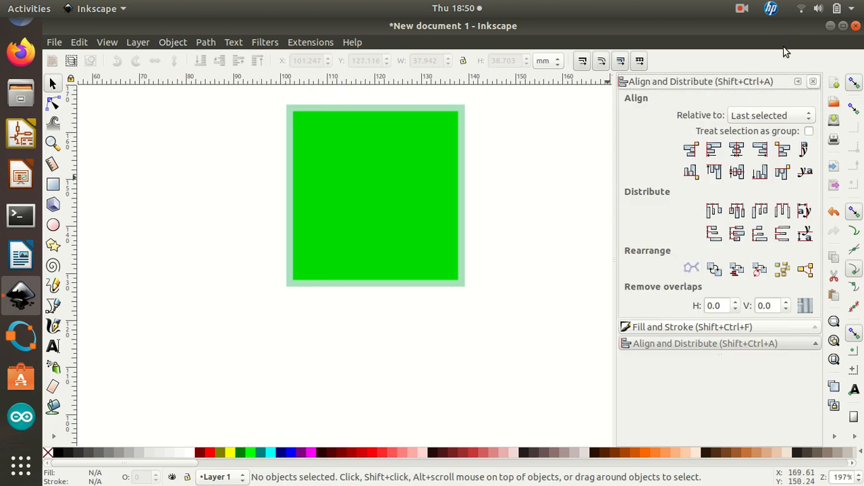
left_click(720, 327)
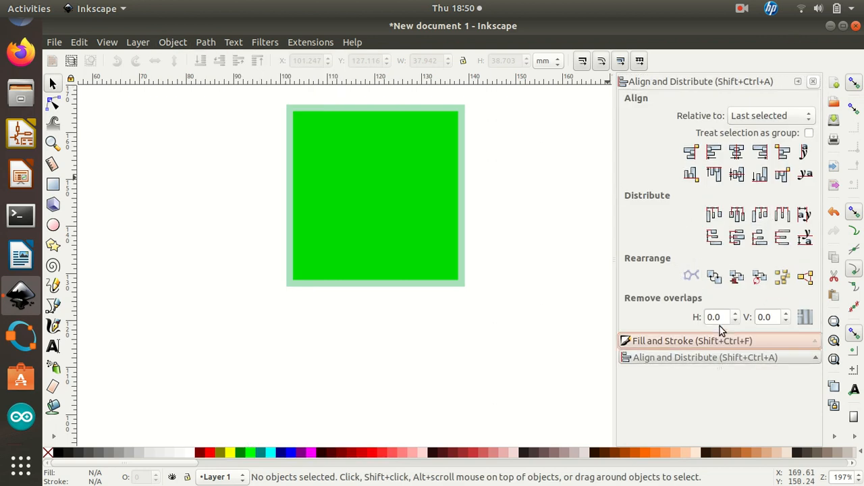
left_click(720, 340)
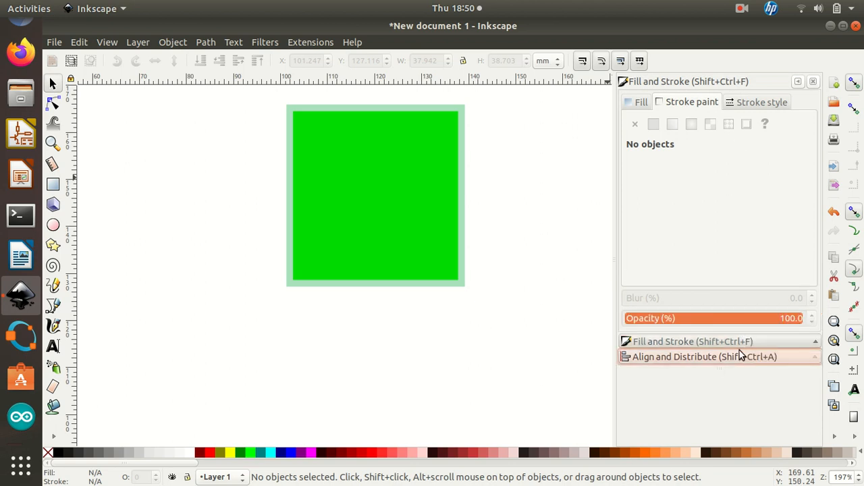
left_click(740, 357)
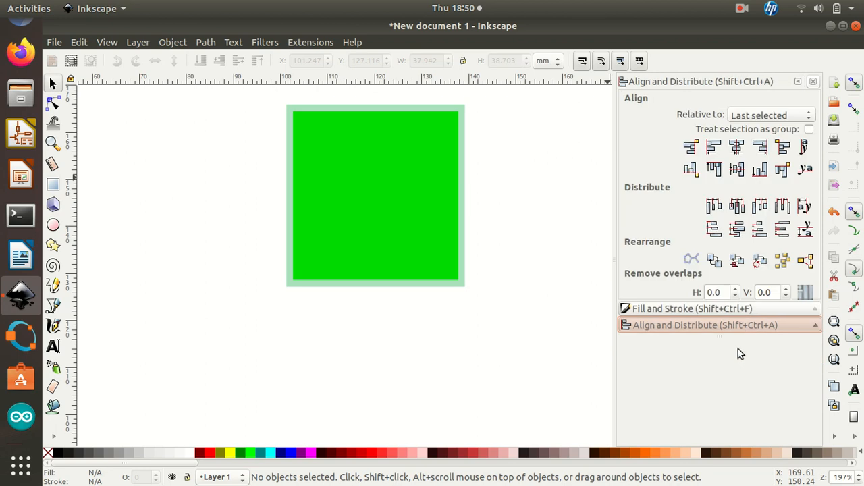
left_click(696, 309)
left_click(687, 338)
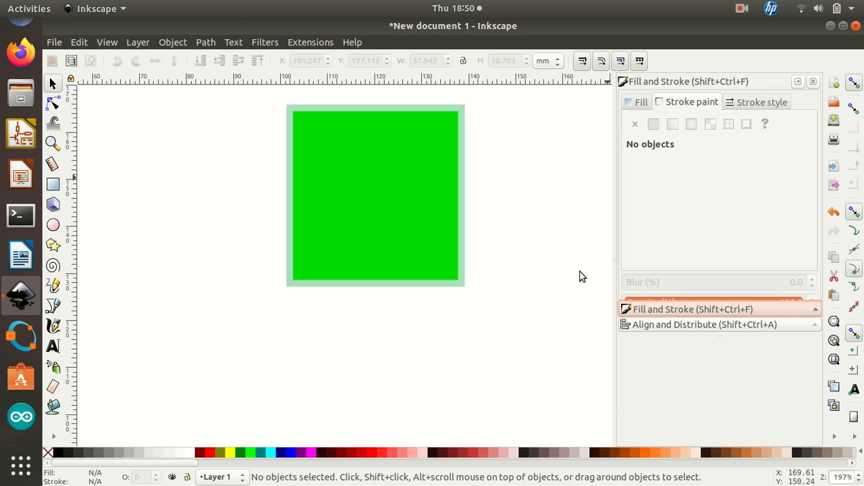
Draw a second rectangle about 30.1 by 31.9 mm to the left of the first and remove its fill.
left_click(54, 186)
mouse_move(125, 161)
left_mouse_down()
mouse_move(253, 257)
mouse_move(259, 267)
mouse_move(246, 256)
mouse_move(270, 314)
left_mouse_up()
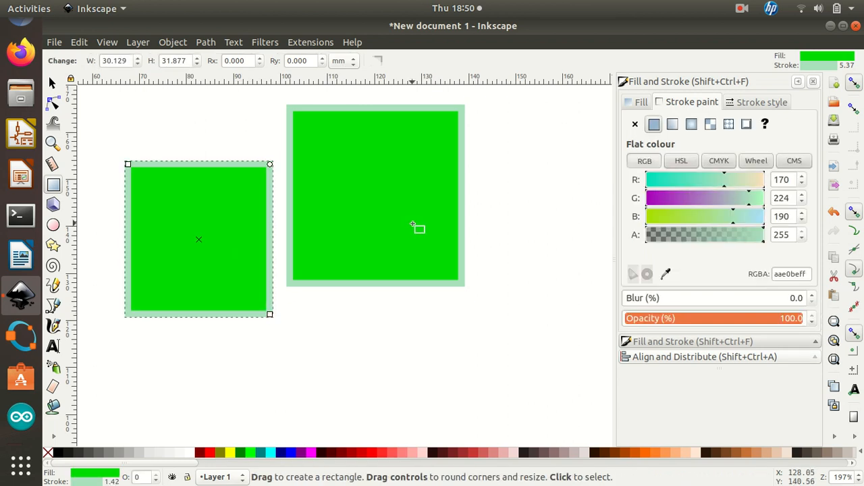
left_click(642, 103)
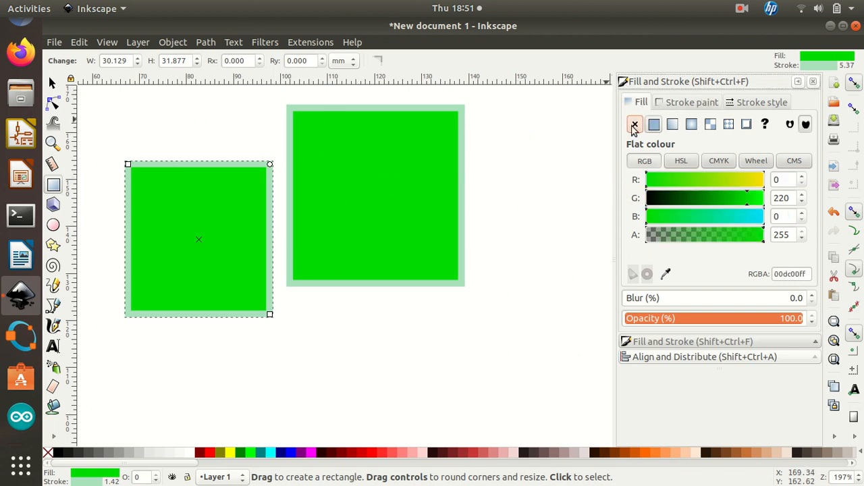
left_click(634, 124)
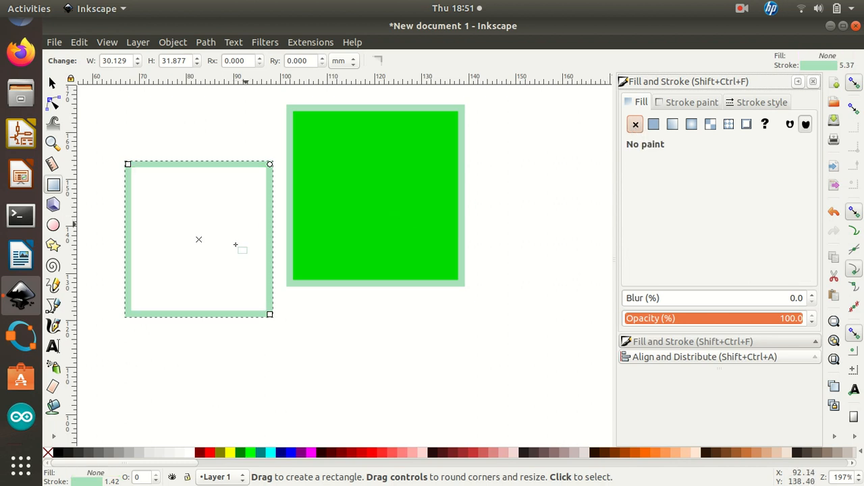
Remove the larger rectangle's fill, restore it as a flat colour, and set it to olive with red 104 and green 115.
left_click(54, 83)
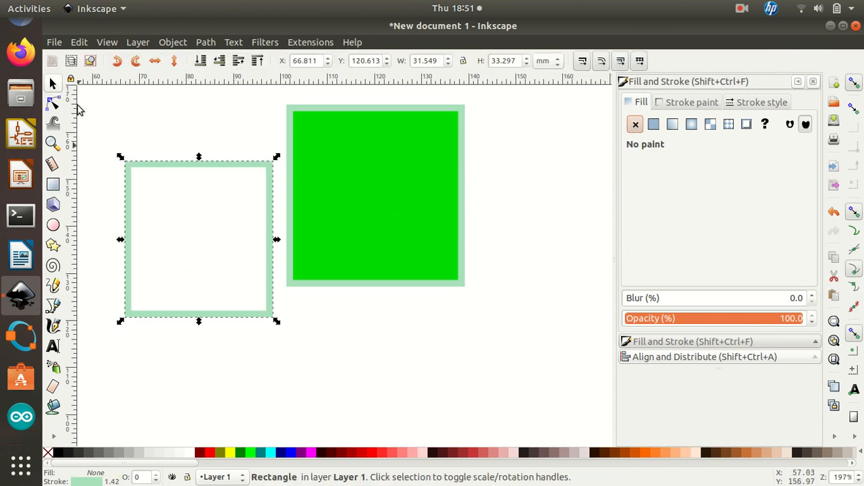
left_click(331, 172)
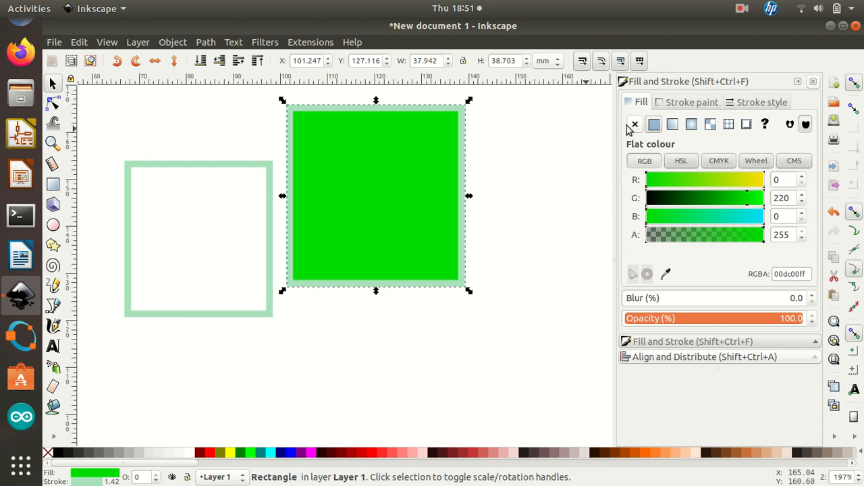
left_click(633, 125)
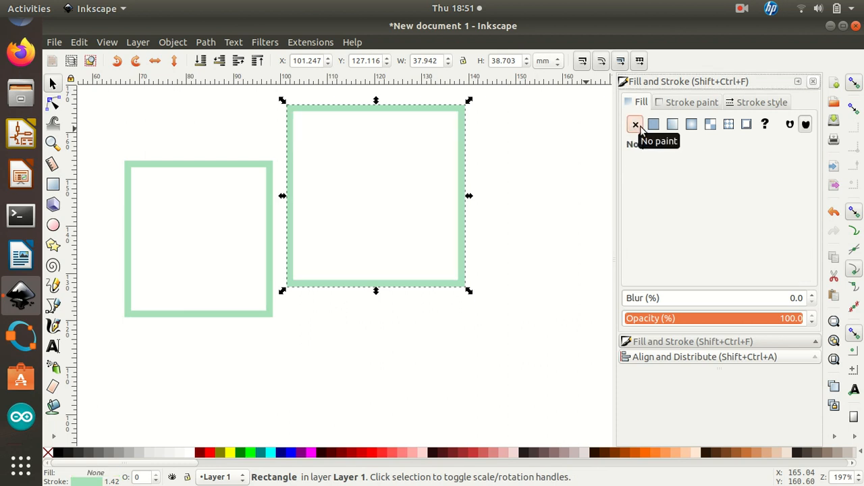
left_click(653, 126)
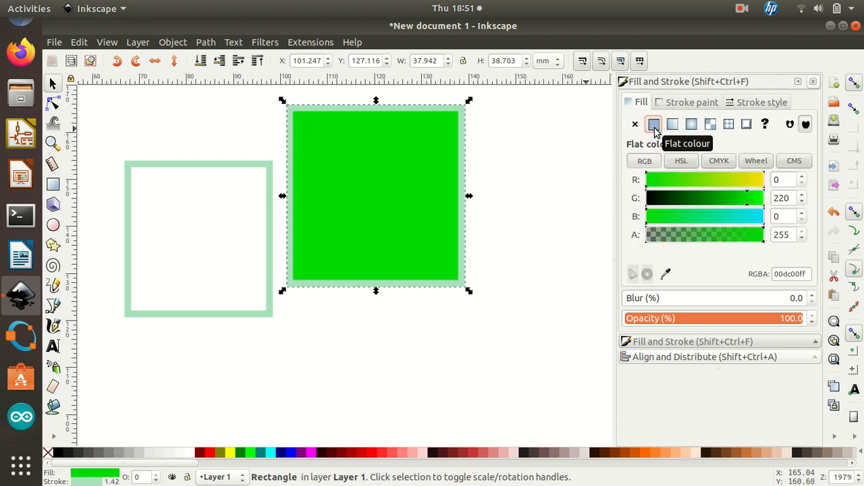
left_click(695, 183)
left_click(694, 181)
left_click(692, 198)
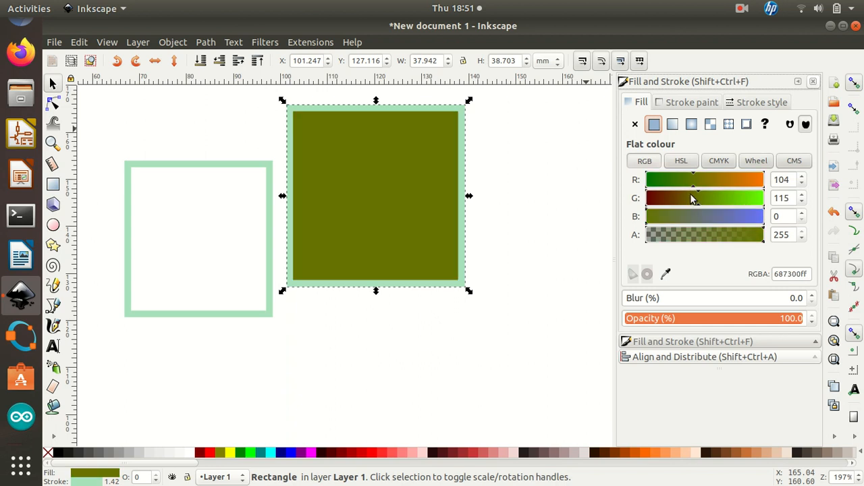
Look through the HSL, CMYK, Wheel and CMS colour modes and use the wheel to set the larger rectangle's fill to yellow-green c6d90dff.
left_click(683, 165)
left_click(719, 162)
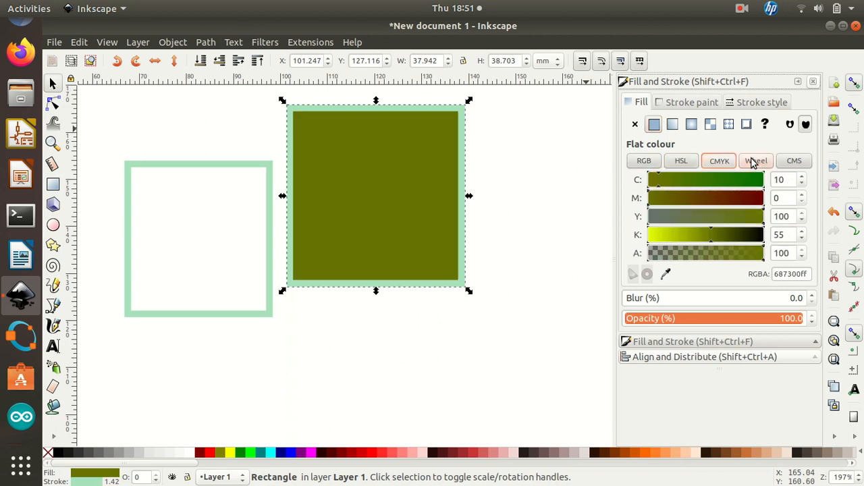
left_click(756, 163)
left_click(792, 160)
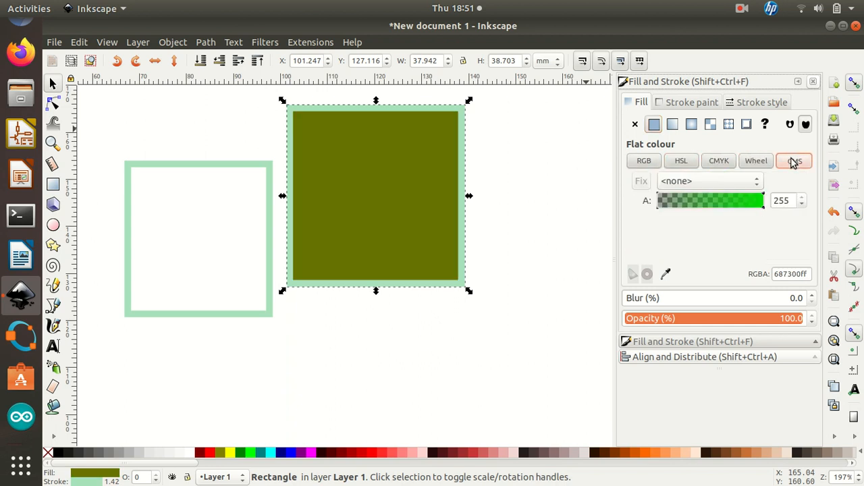
left_click(756, 166)
left_click_drag(716, 216, 727, 191)
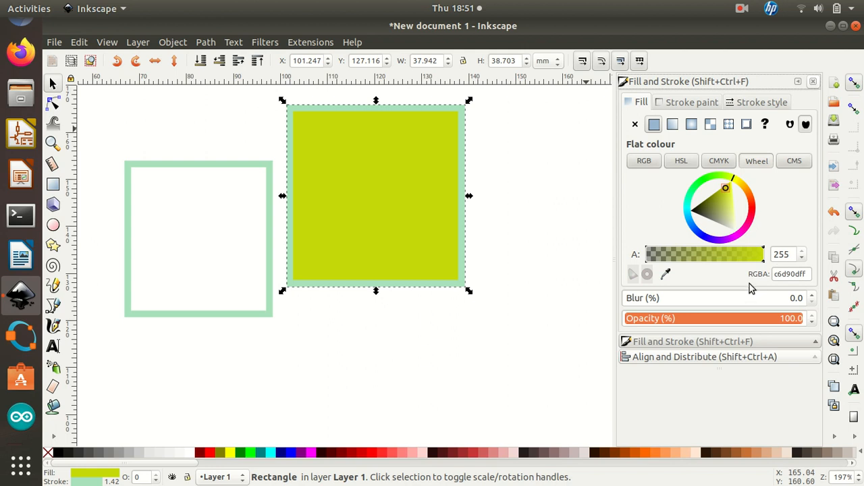
Set the larger rectangle's fill to red ff140092 with an alpha of 146 using the colour wheel, and show its stroke paint settings.
left_click(720, 212)
left_click_drag(724, 254, 715, 259)
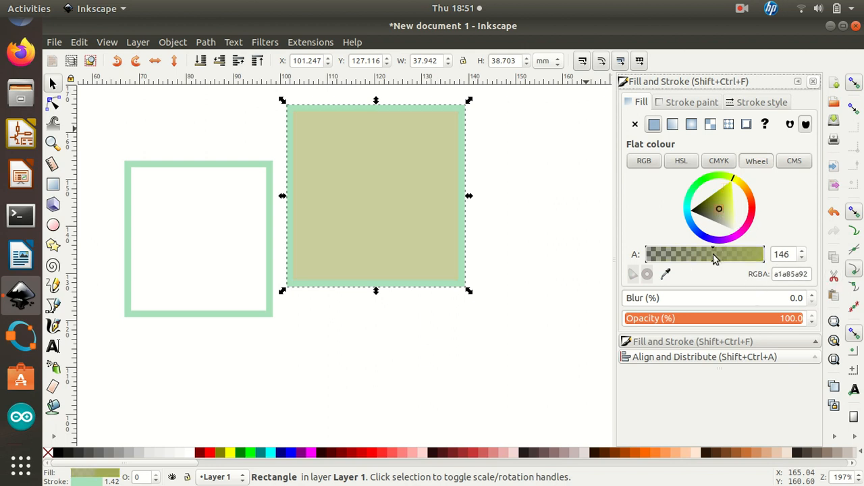
left_click(751, 205)
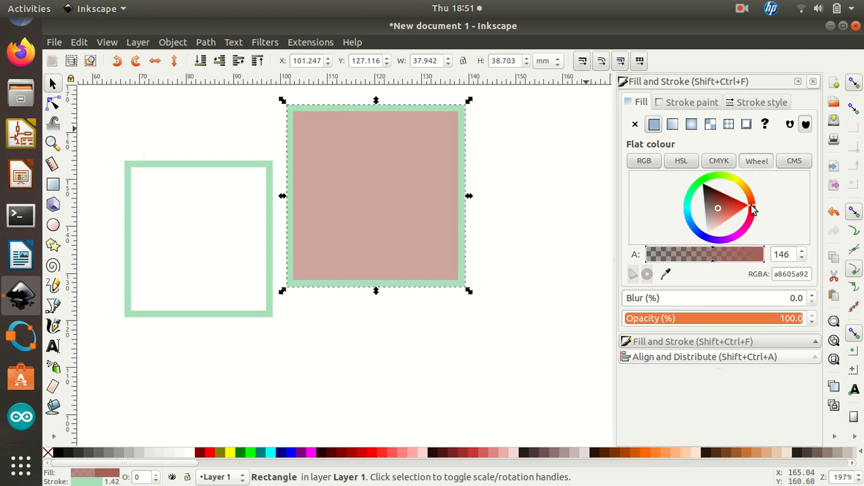
left_click_drag(718, 210, 756, 218)
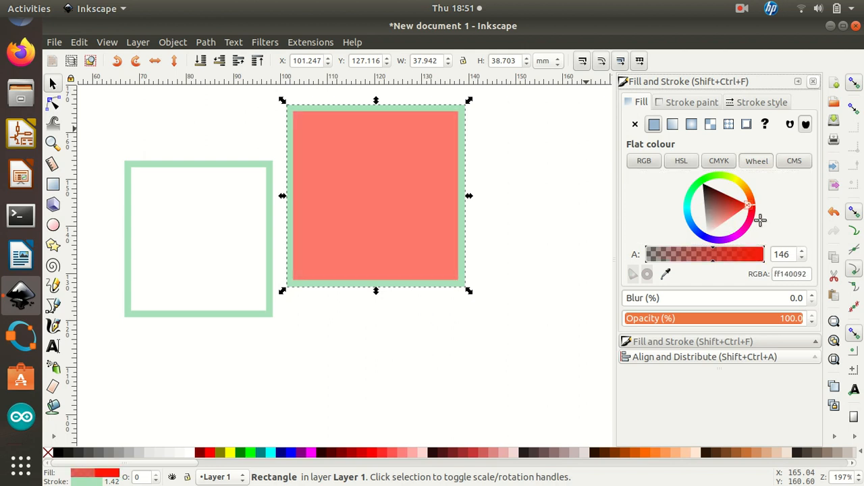
left_click(677, 106)
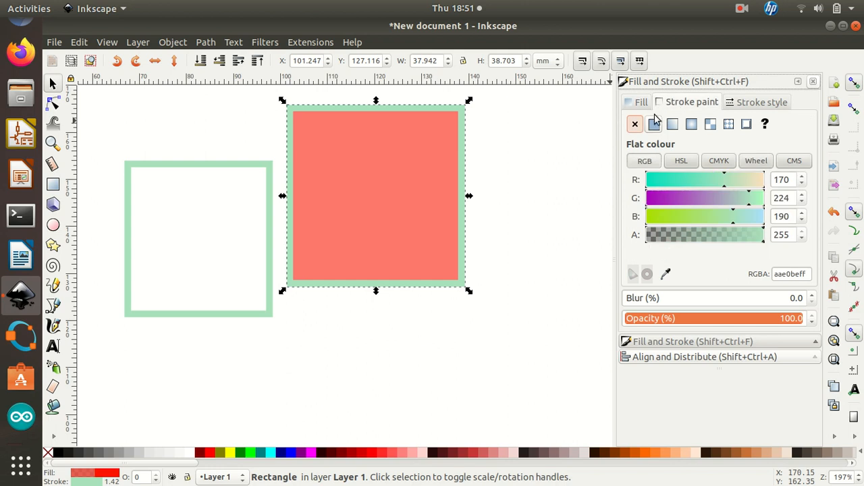
Give the larger rectangle a flat dark grey stroke with red 70 and green 80, lowering the blue value.
left_click(653, 127)
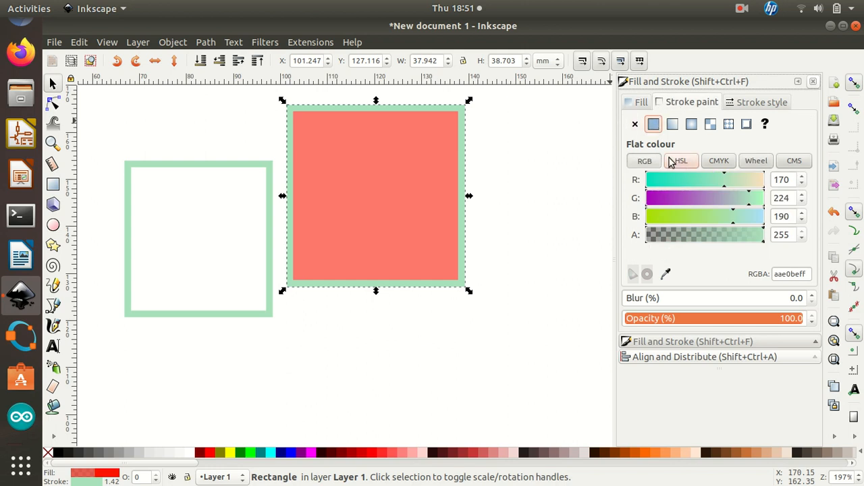
left_click(679, 181)
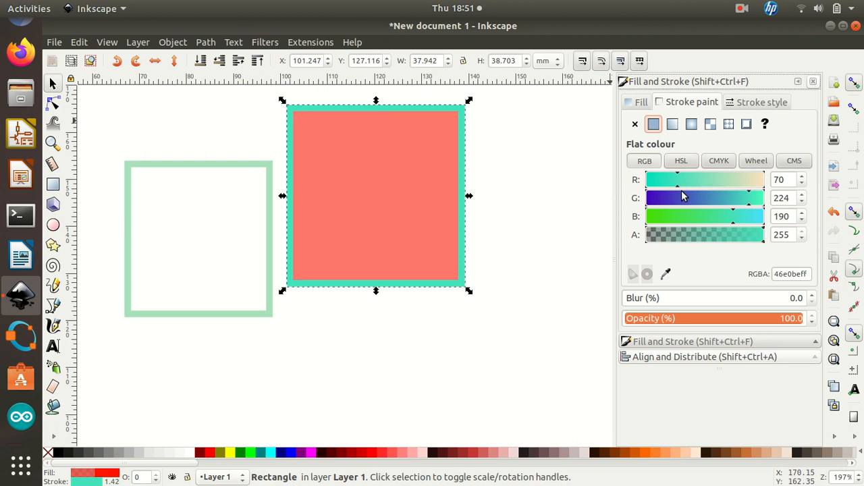
left_click(683, 198)
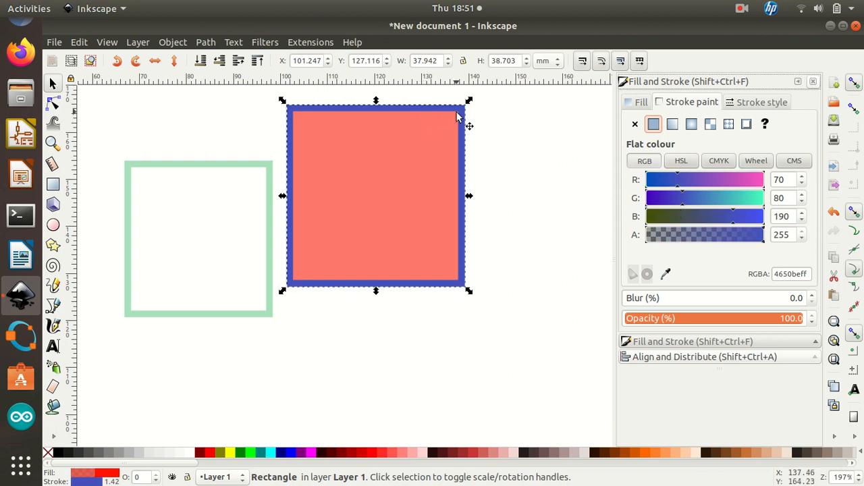
left_click(680, 219)
Set the larger rectangle's stroke width to 8.6 mm.
left_click(746, 102)
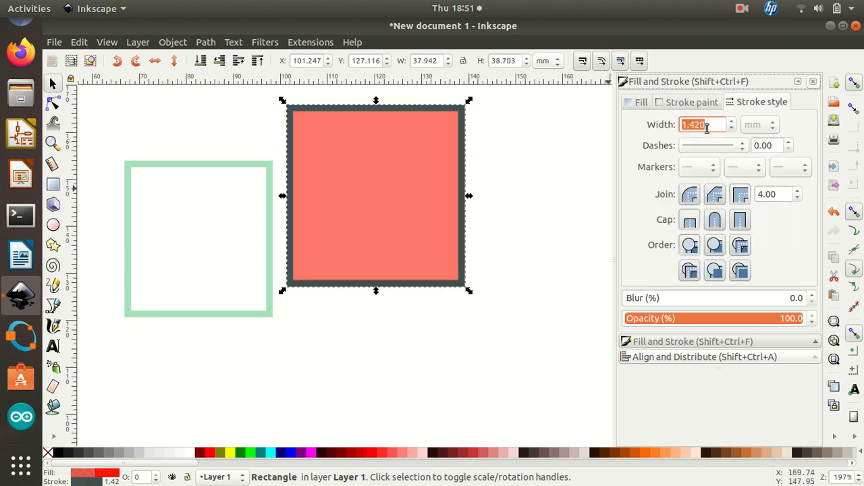
left_click(734, 128)
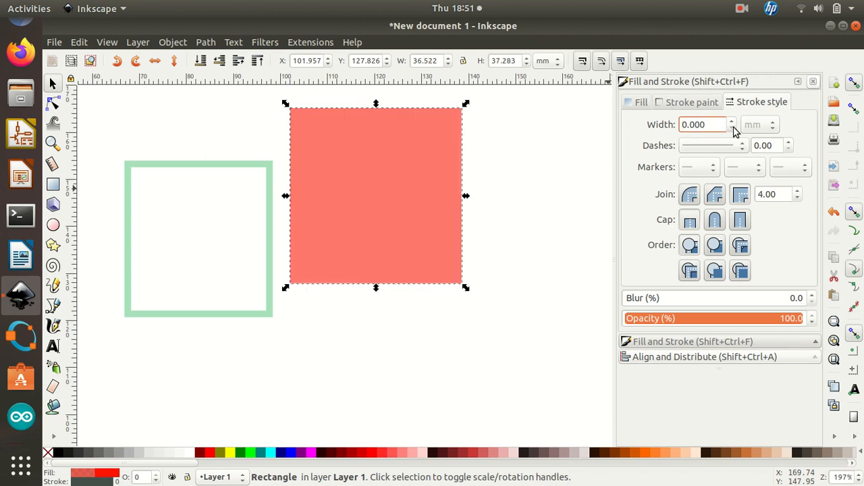
left_click(732, 123)
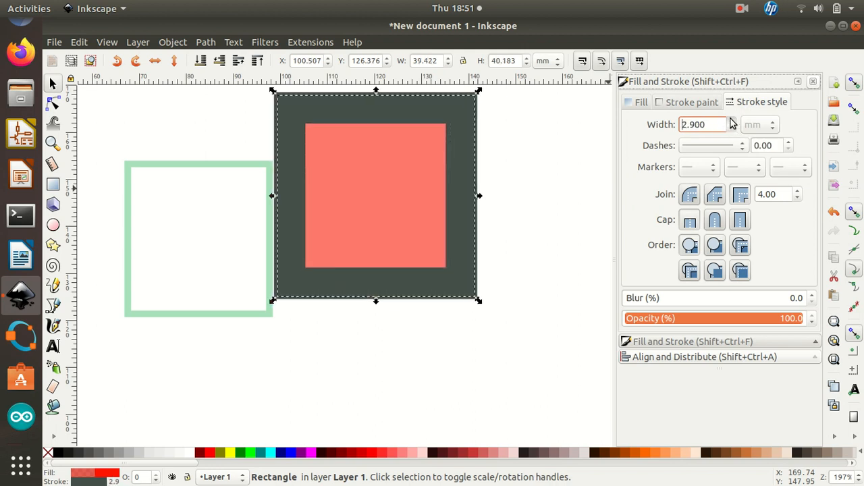
left_click(731, 127)
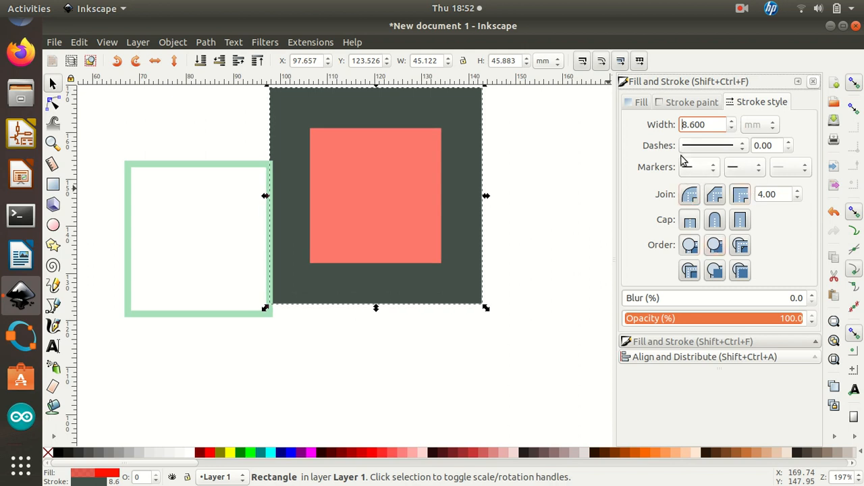
Try two dotted dash patterns on the larger rectangle's stroke and return it to a solid line.
left_click(743, 150)
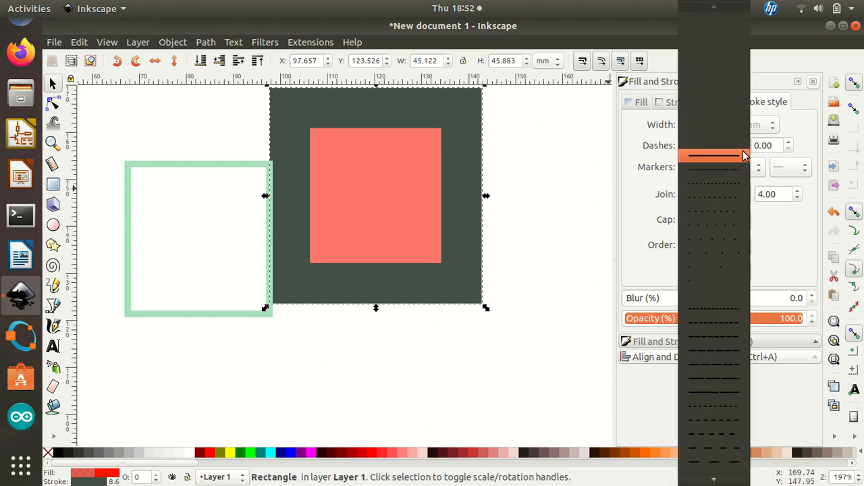
left_click(743, 170)
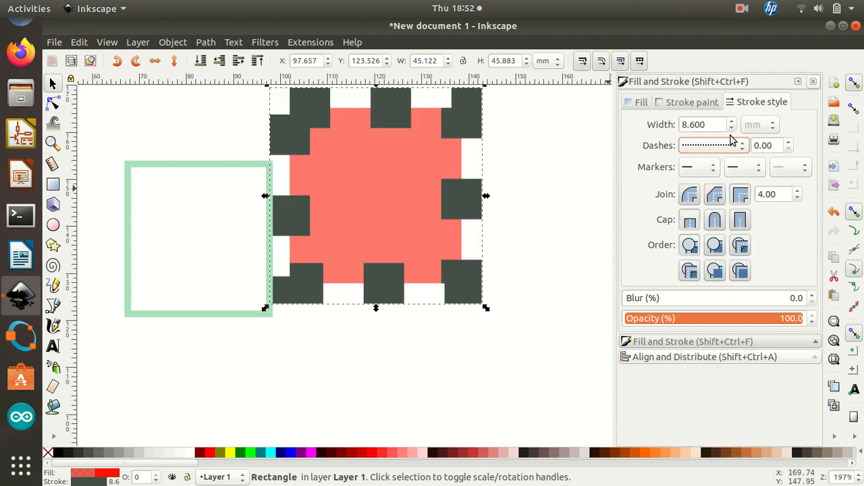
left_click(743, 147)
left_click(724, 180)
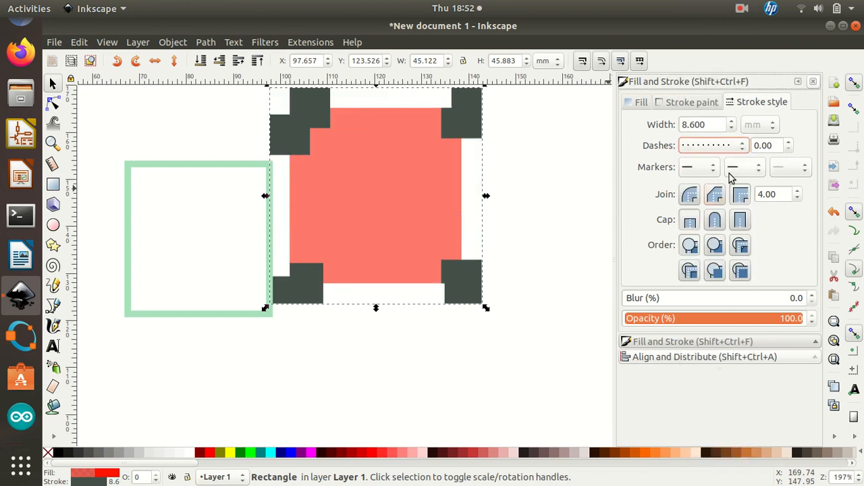
left_click(743, 148)
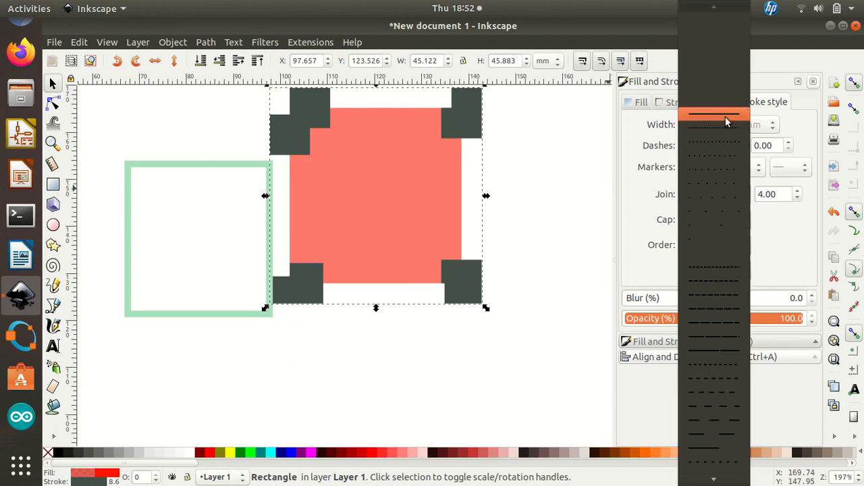
left_click(723, 115)
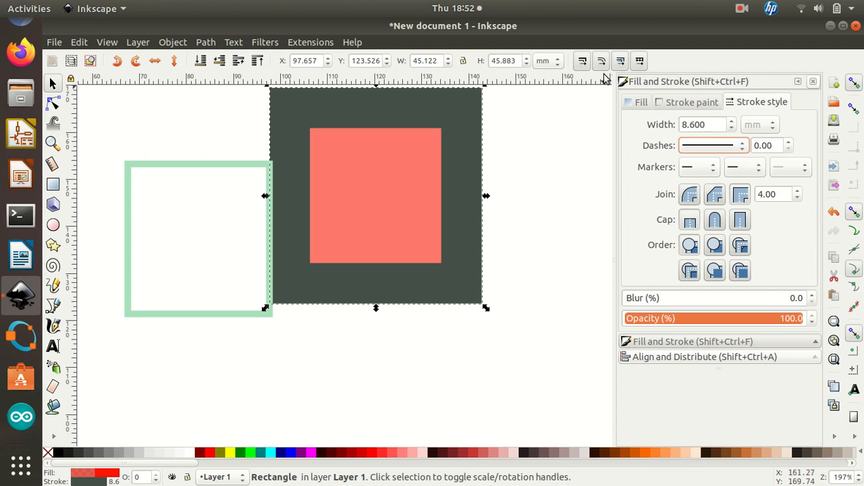
Draw an ellipse with radii of about 12.1 and 10.6 mm below the larger rectangle and set its stroke width to 1 mm.
left_click(53, 225)
left_click_drag(320, 314, 461, 426)
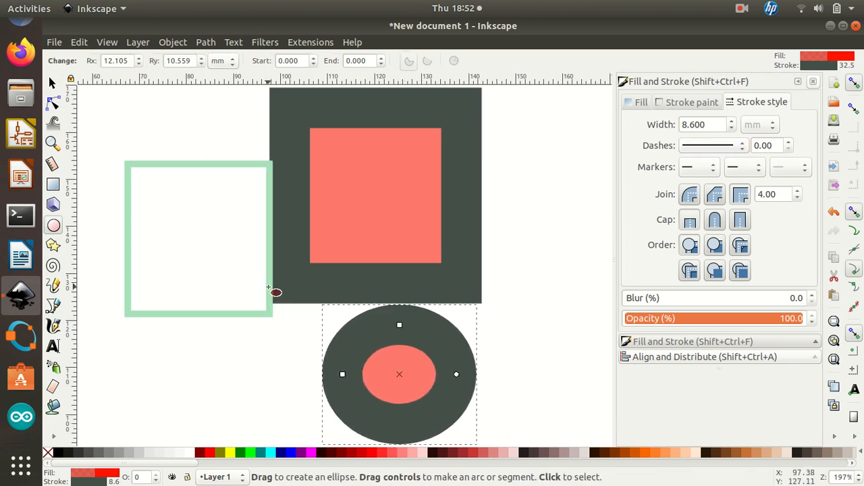
left_click(19, 218)
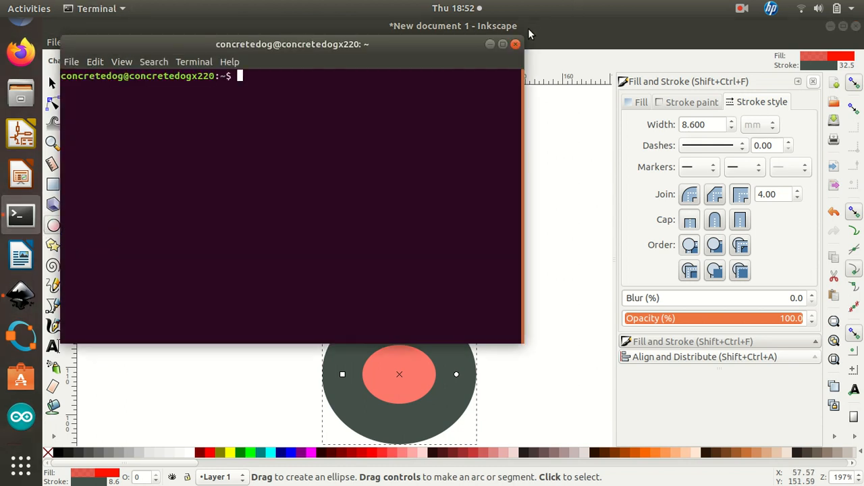
left_click(515, 44)
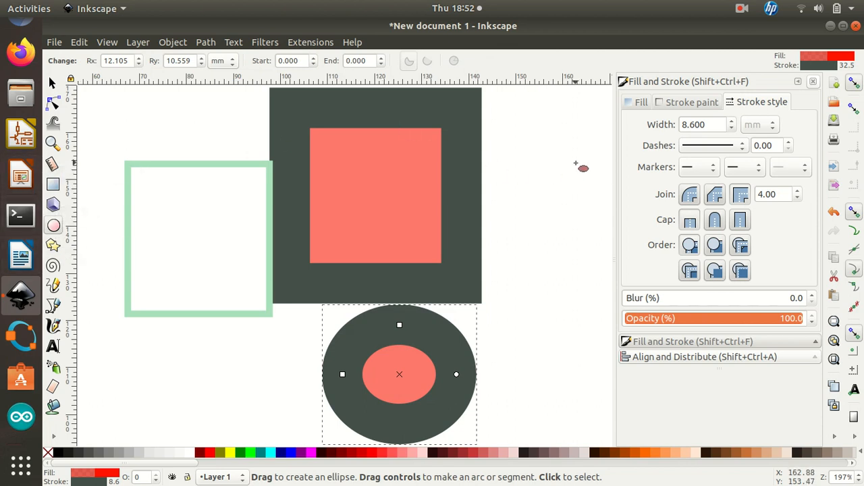
left_click(718, 125)
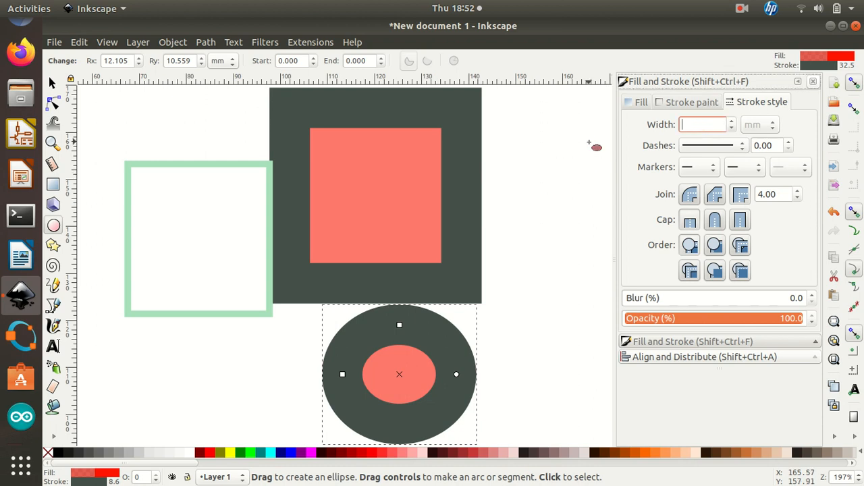
type("1")
key("Return")
left_click(557, 162)
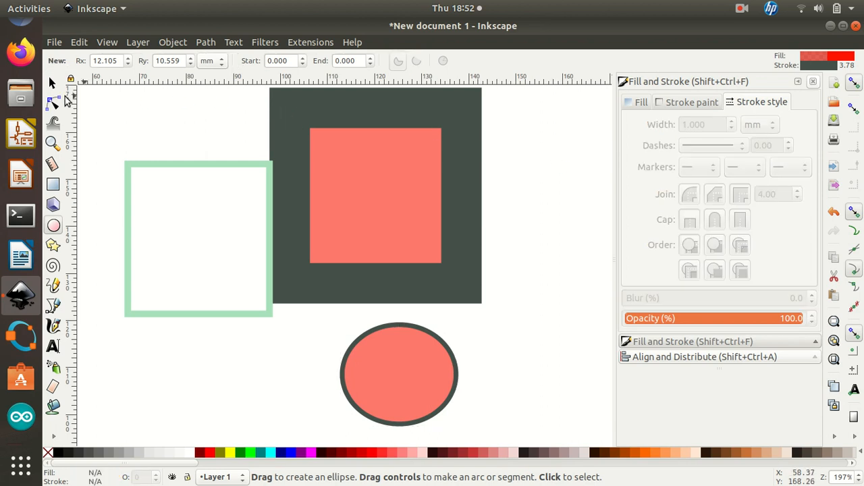
Draw a circle with a radius of about 21.4 mm in the empty area to the right of the rectangles.
left_click(54, 141)
left_click(247, 147, "shift")
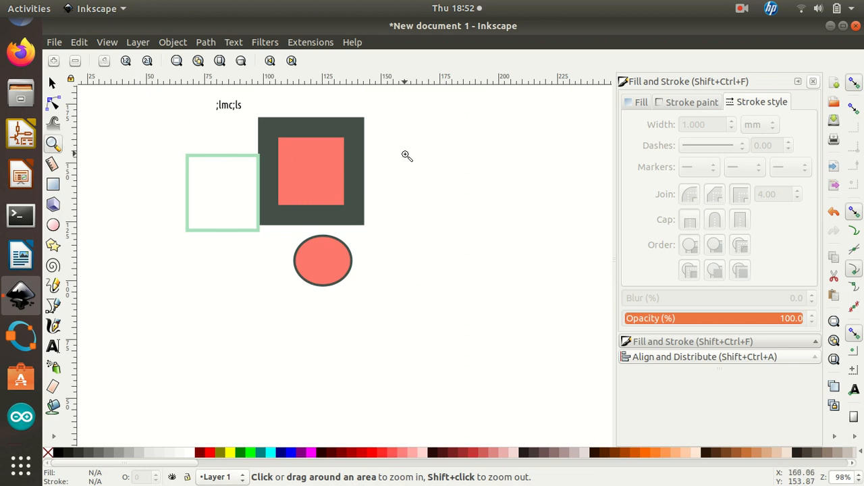
scroll(407, 156, "down", 3)
scroll(407, 156, "up", 1)
scroll(406, 156, "up", 3)
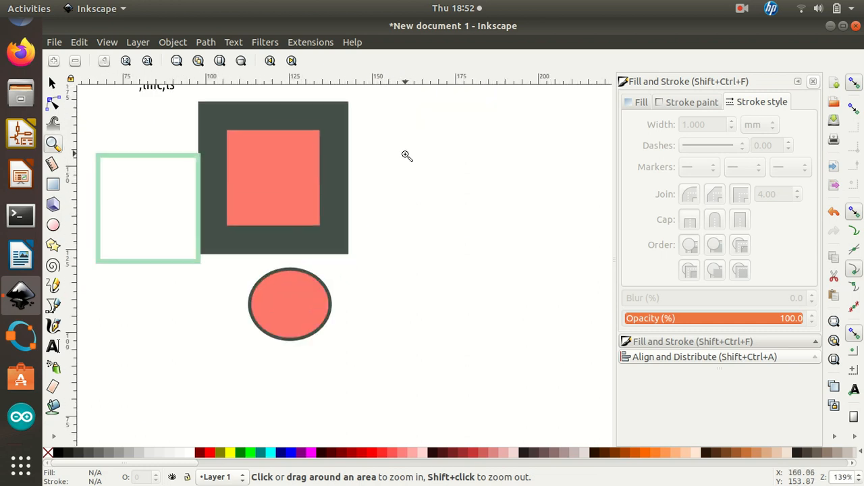
left_click(53, 227)
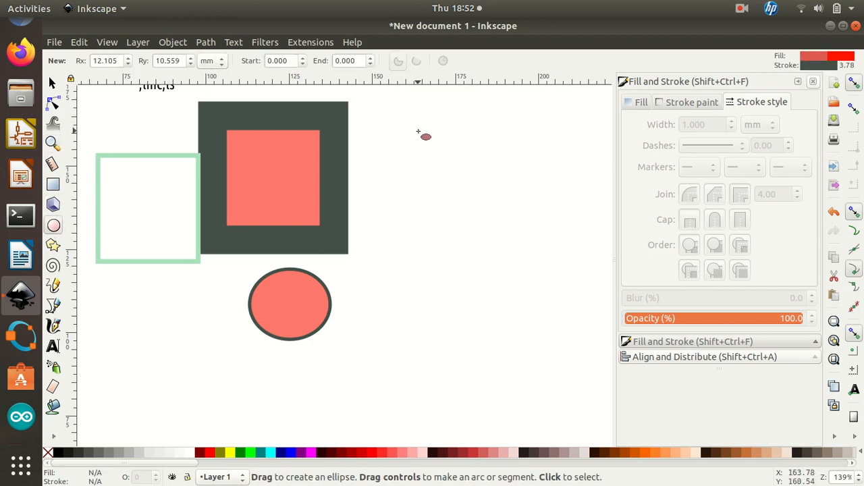
left_click_drag(418, 133, 562, 273)
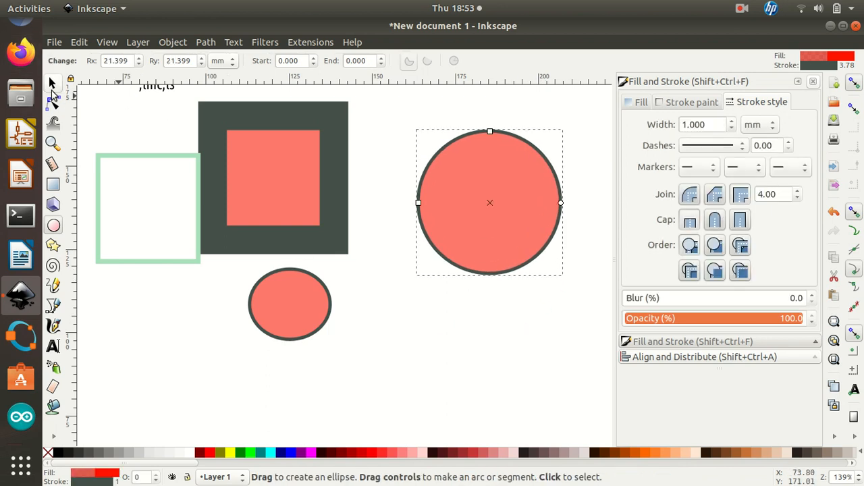
Resize the circle to 60 mm wide with its proportions locked and move it down and left into view.
left_click(53, 88)
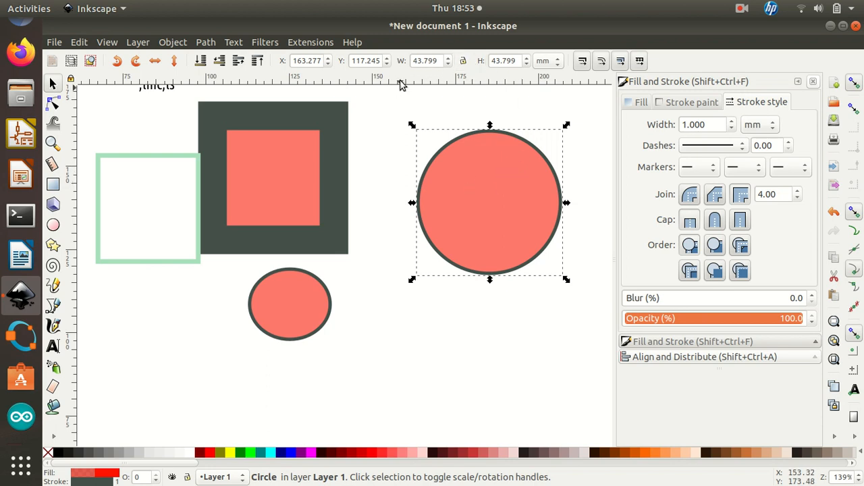
left_click(463, 61)
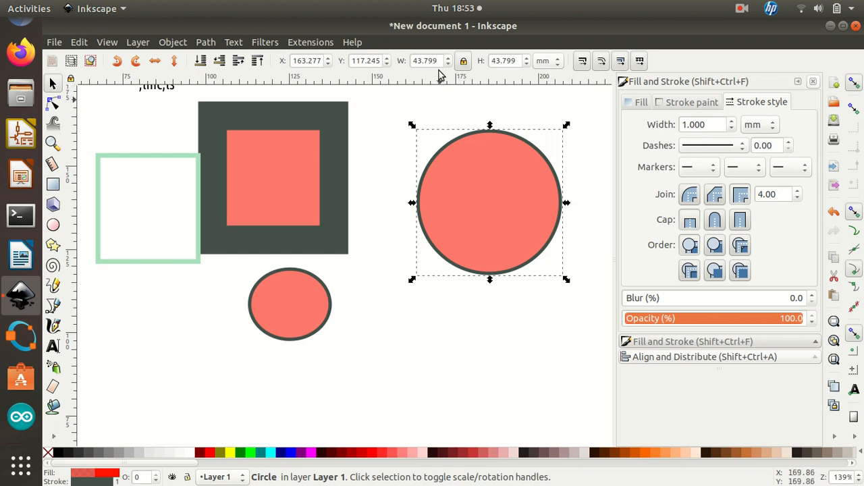
double_click(433, 60)
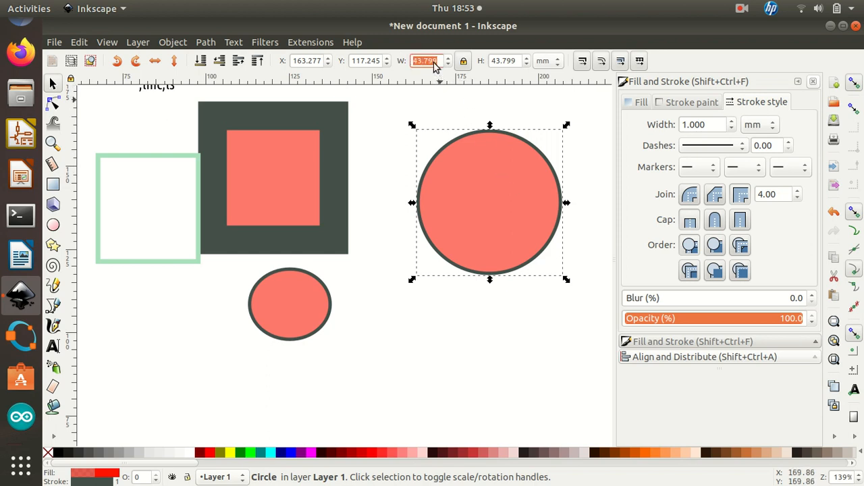
type("60")
key("Return")
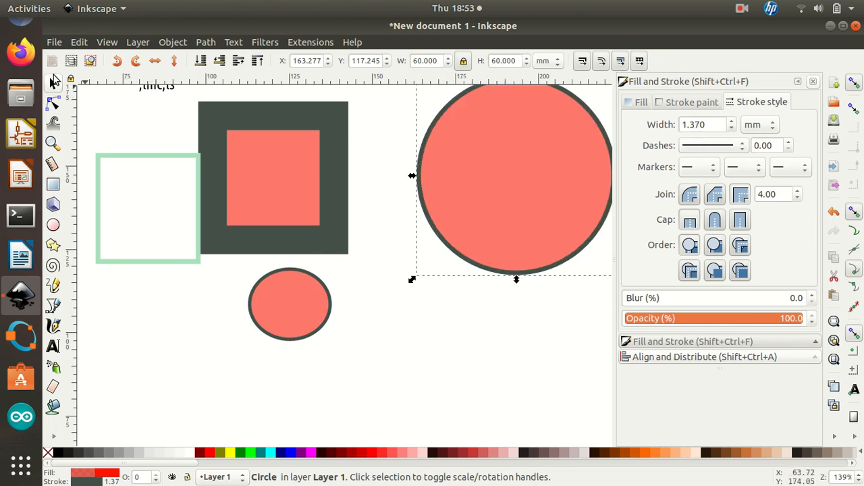
left_click_drag(522, 174, 495, 208)
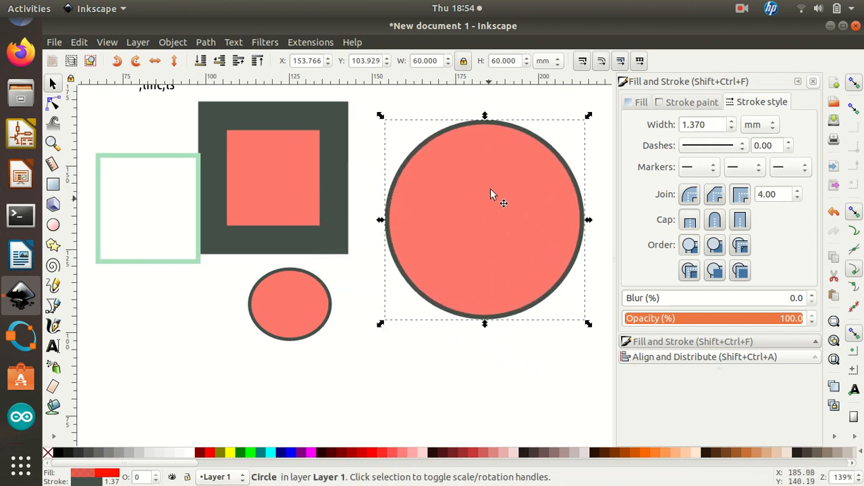
Delete the thick-bordered rectangle and draw a new one about 43.0 by 16.5 mm in its place.
left_click(328, 139)
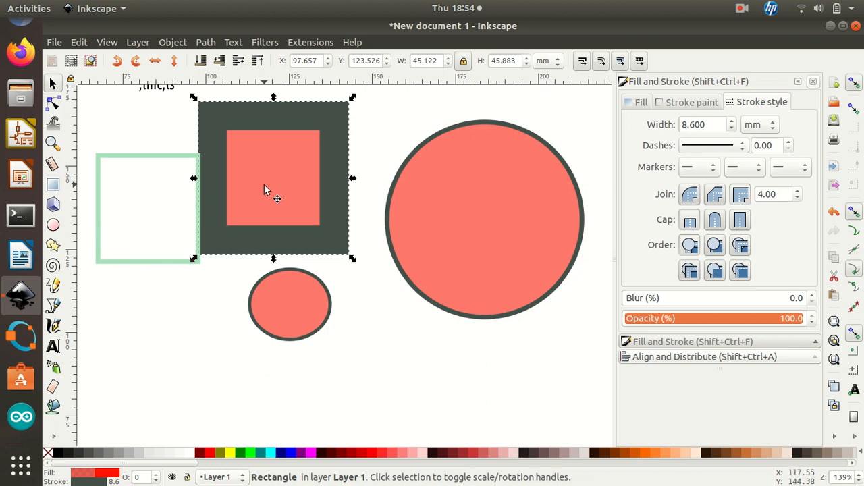
key("Delete")
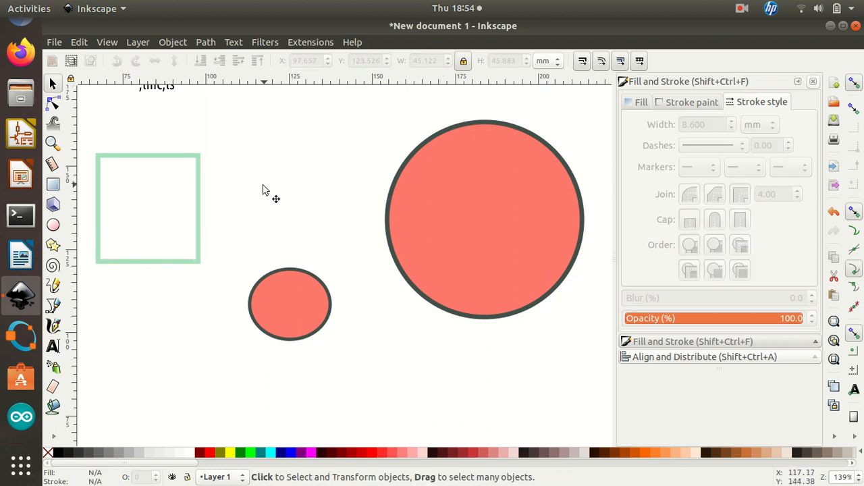
left_click(54, 183)
left_click_drag(233, 135, 377, 192)
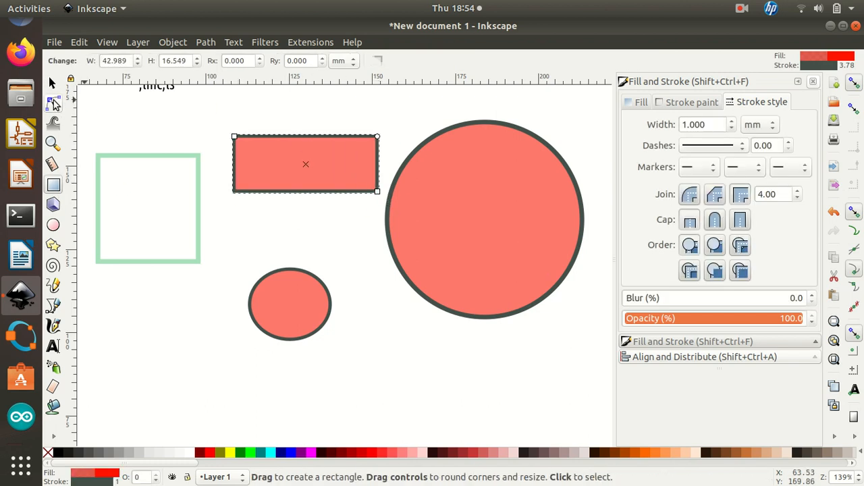
Set the new rectangle's width to 60 mm, keeping its proportions locked.
left_click(52, 82)
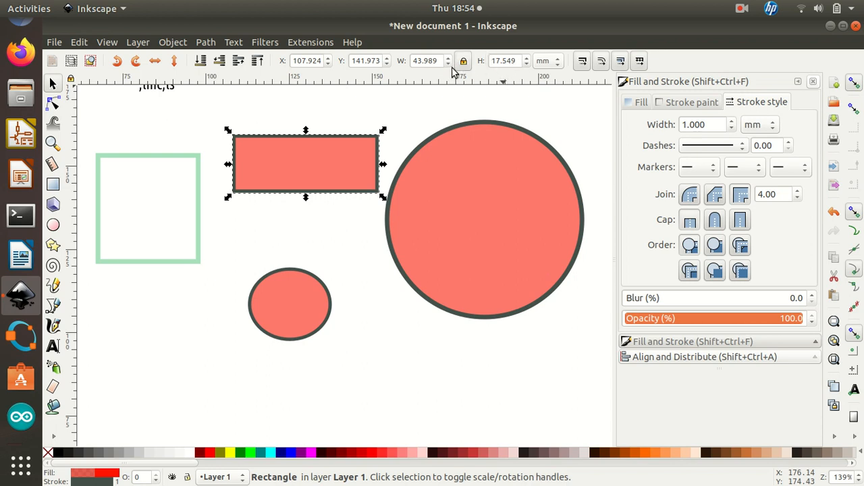
left_click_drag(440, 60, 401, 61)
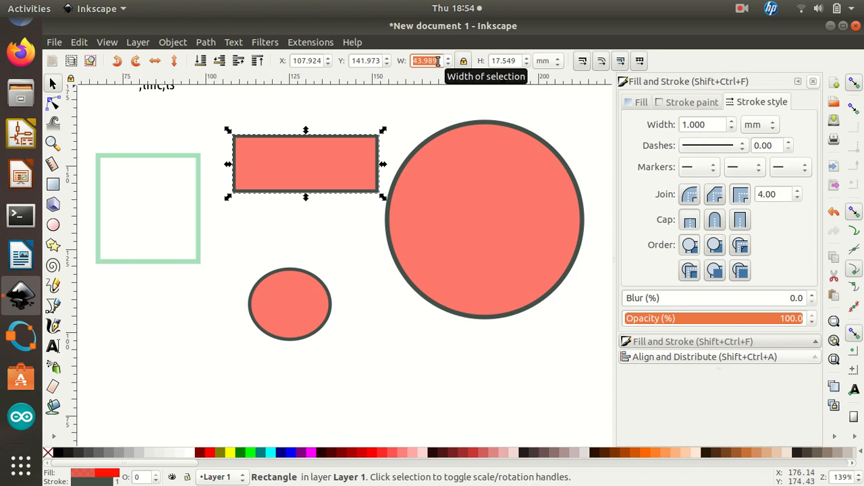
type("60")
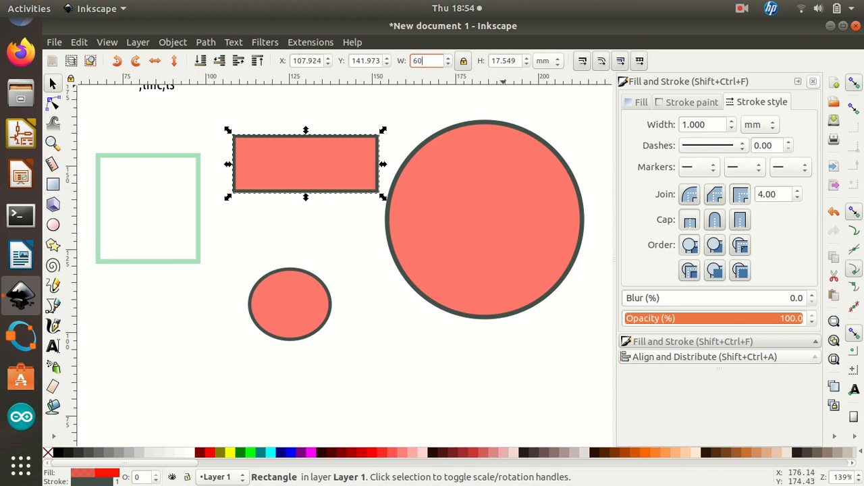
key("Return")
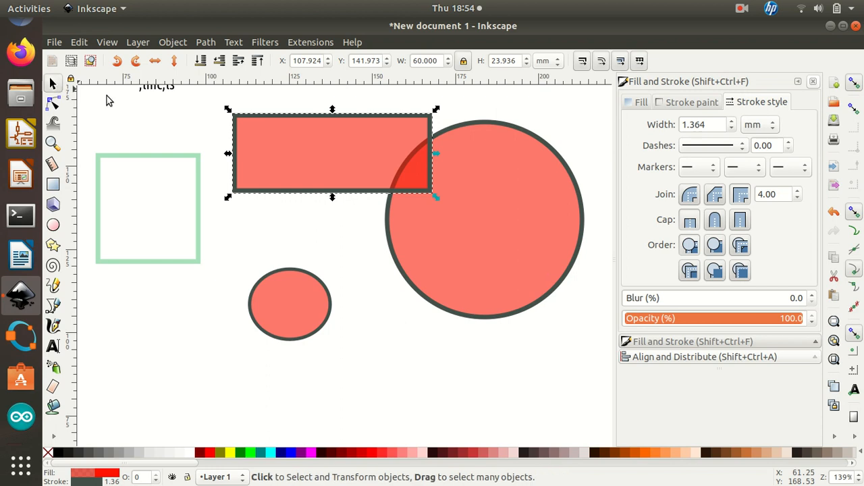
Move the filled rectangle down to overlap the large circle's left side and move the small ellipse below the green-outlined square.
left_click_drag(359, 118, 359, 171)
left_click(335, 133)
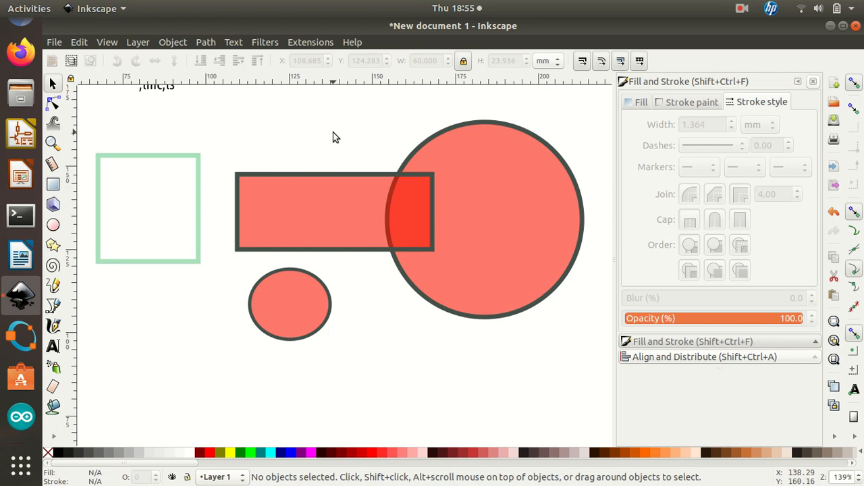
left_click_drag(303, 270, 194, 283)
left_click_drag(348, 174, 352, 181)
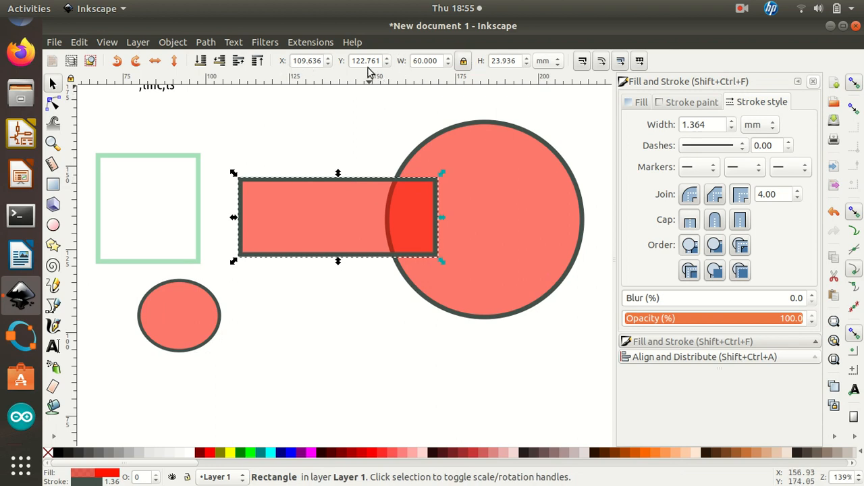
Move the filled rectangle down below the large circle's left side and set its height to 25 mm with proportions locked.
left_click_drag(379, 175, 372, 307)
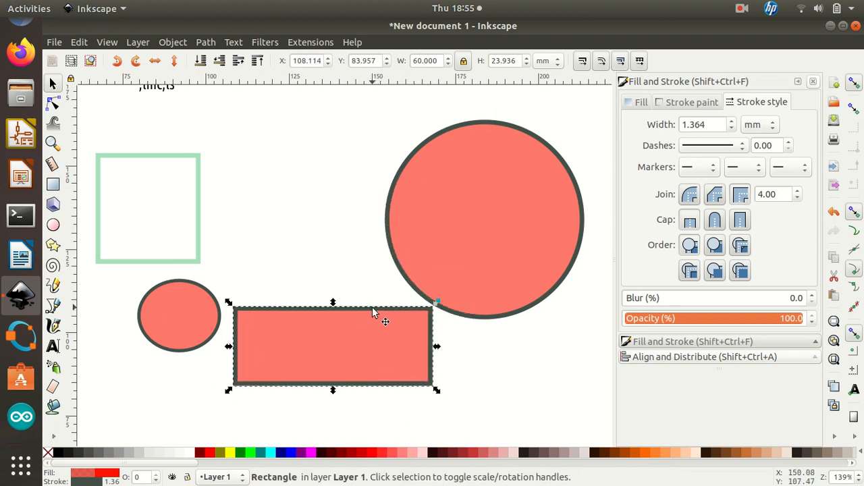
double_click(505, 61)
type("25")
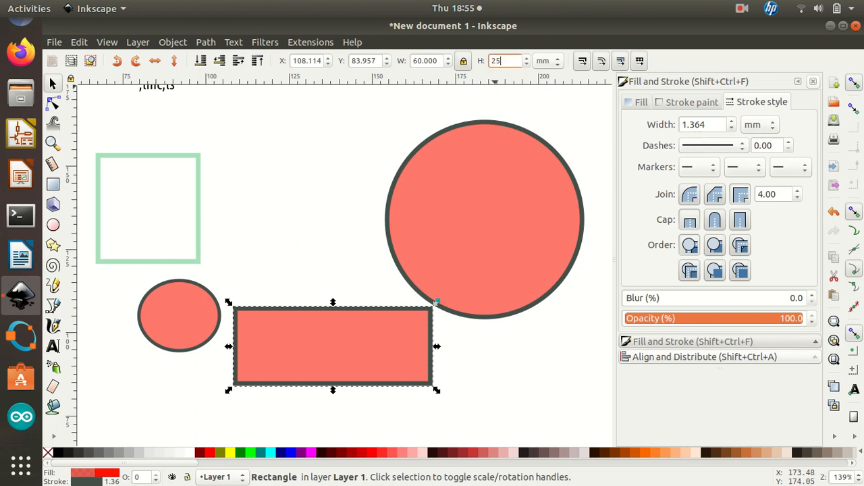
key("Return")
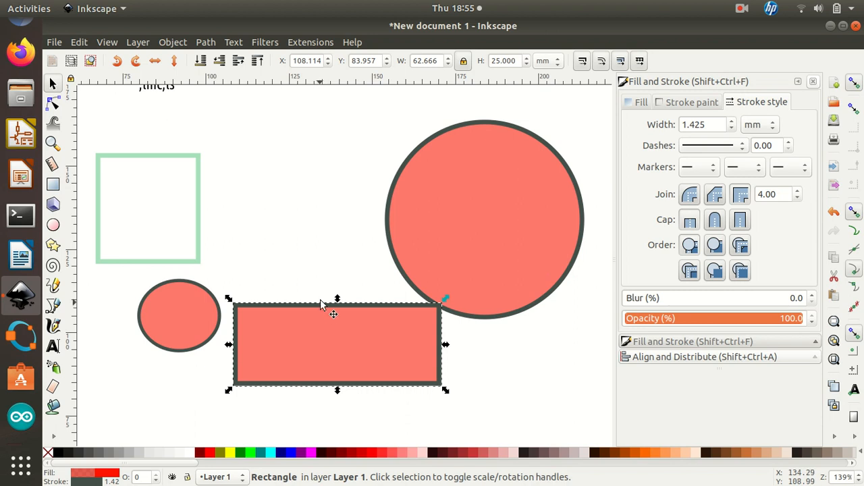
Move the small ellipse between the green square and the large circle, and shift the filled rectangle down and left.
left_click(162, 291)
left_click_drag(194, 281, 322, 176)
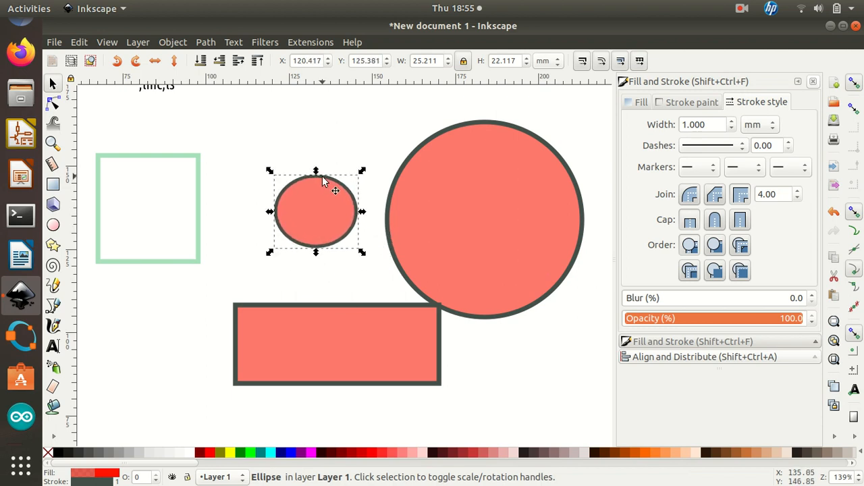
left_click_drag(373, 302, 311, 331)
key("r")
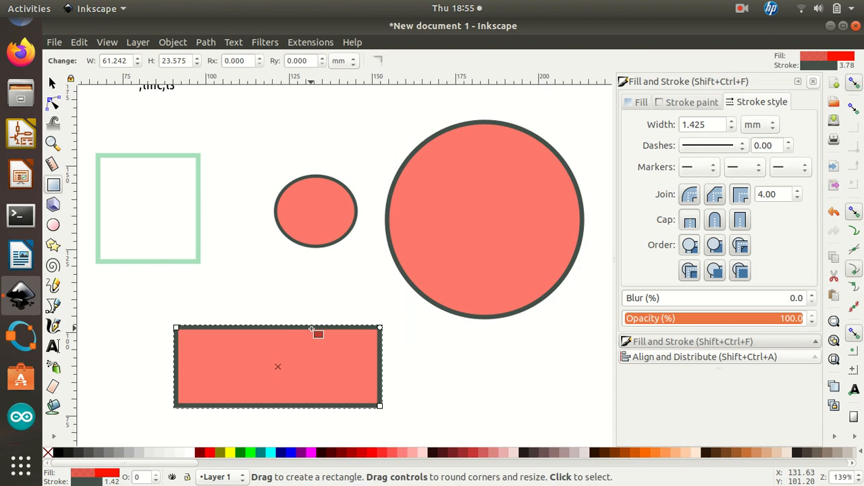
left_click(55, 86)
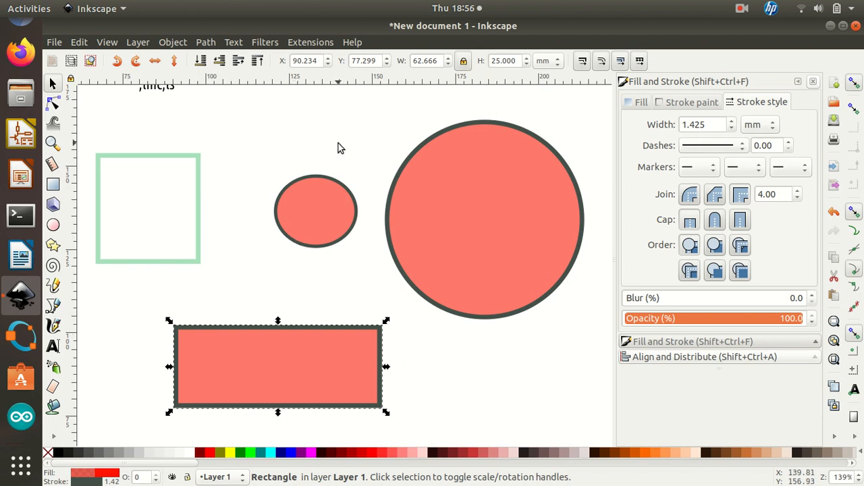
Position the filled rectangle at exactly X 90 mm and Y 80 mm.
left_click(316, 62)
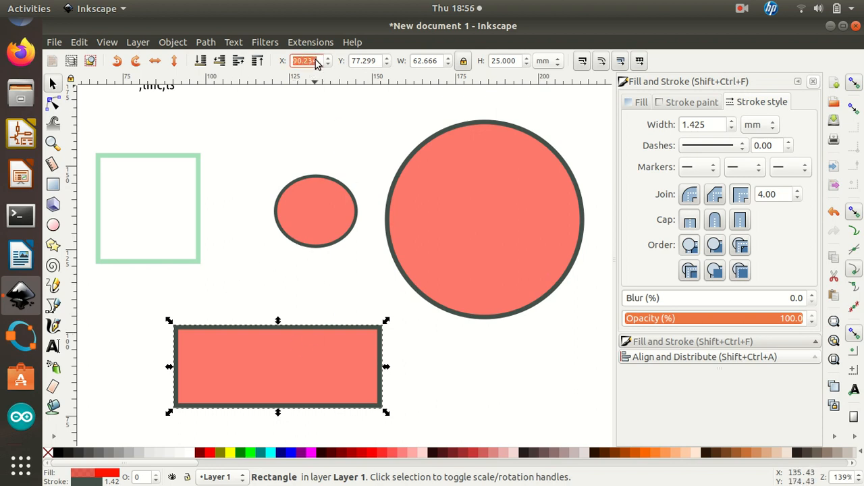
type("90")
key("Return")
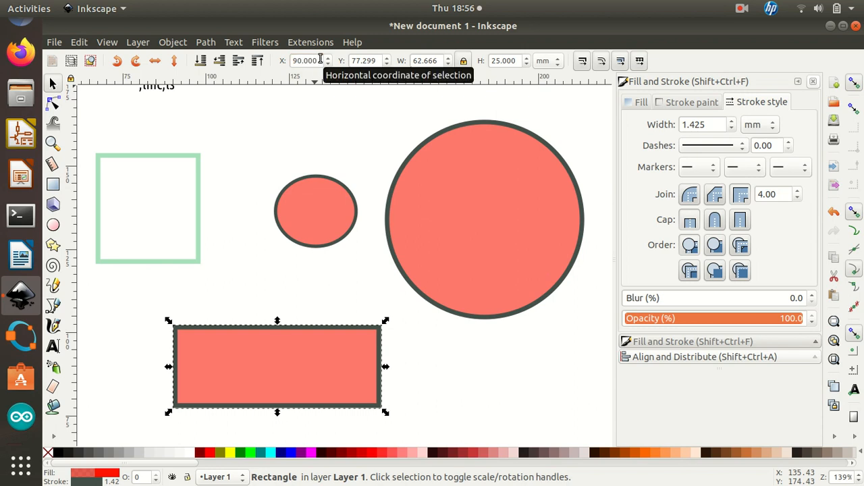
left_click(368, 62)
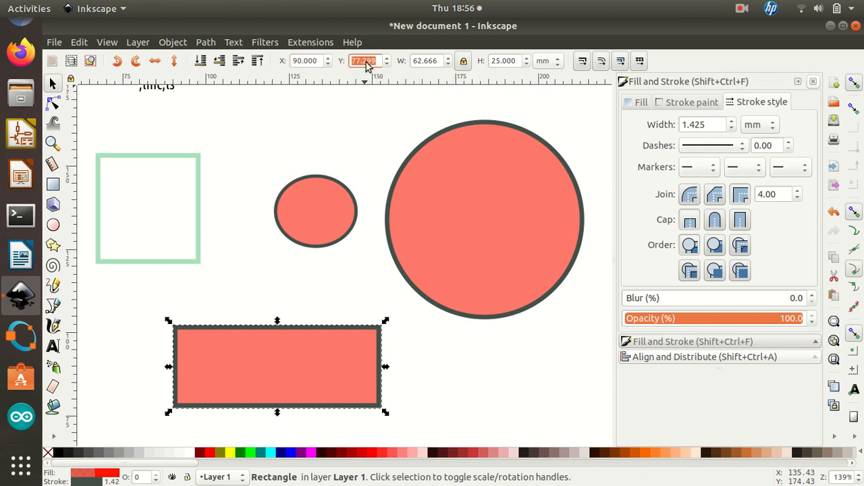
type("80")
key("Return")
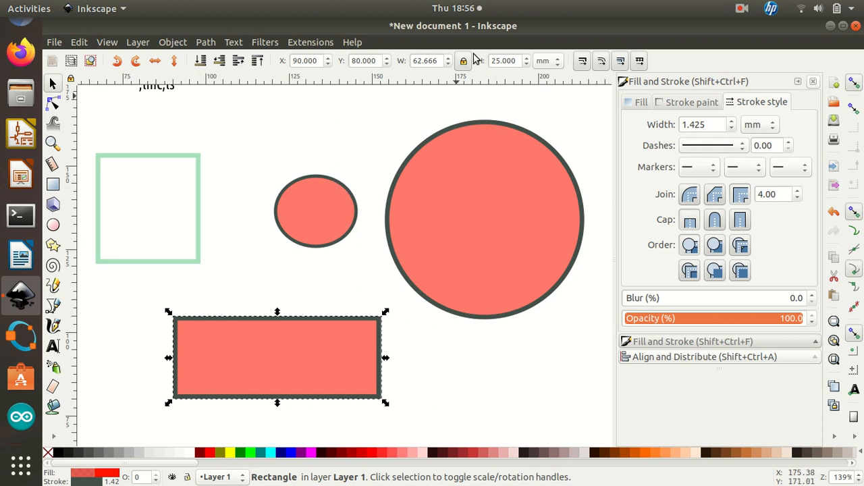
Move the small ellipse down onto the rectangle's upper edge and set its Y position to 105 mm.
left_click_drag(301, 192, 247, 261)
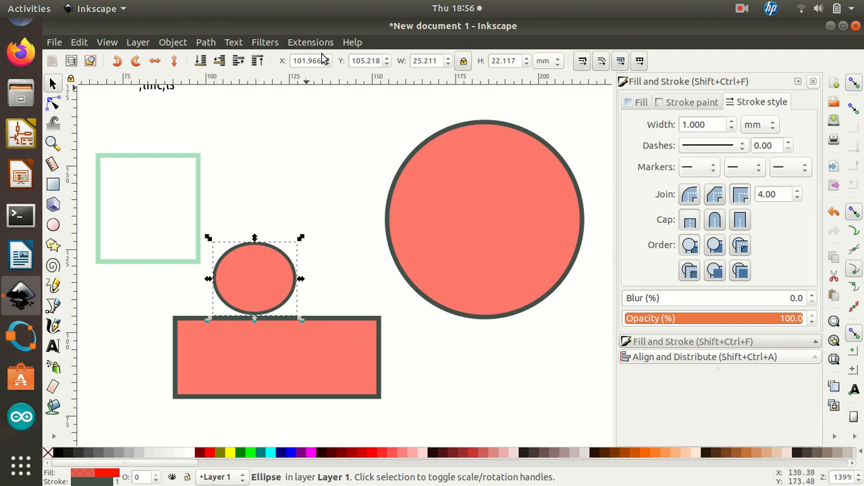
double_click(375, 60)
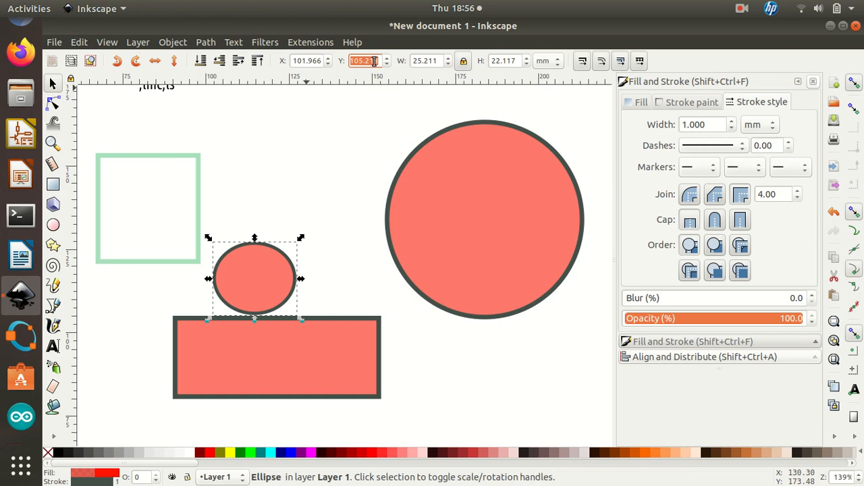
type("105")
key("Return")
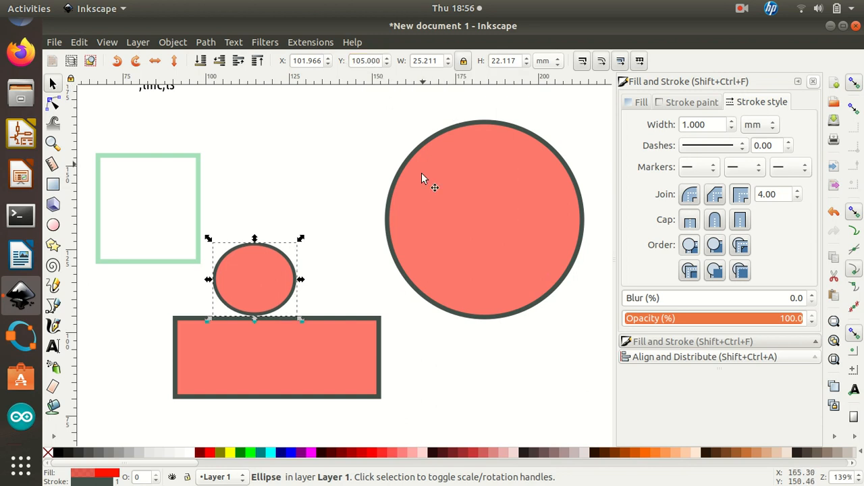
left_click(333, 287)
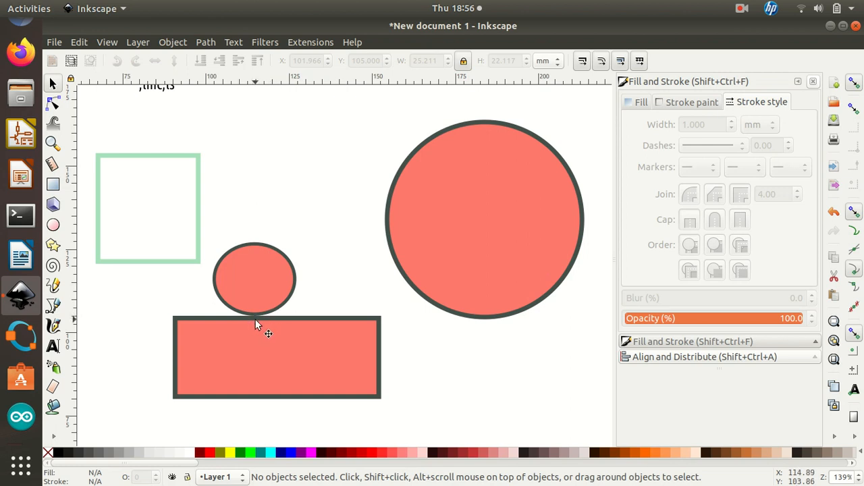
Move the small ellipse up and right off the rectangle and rotate it about its centre.
left_click(284, 260)
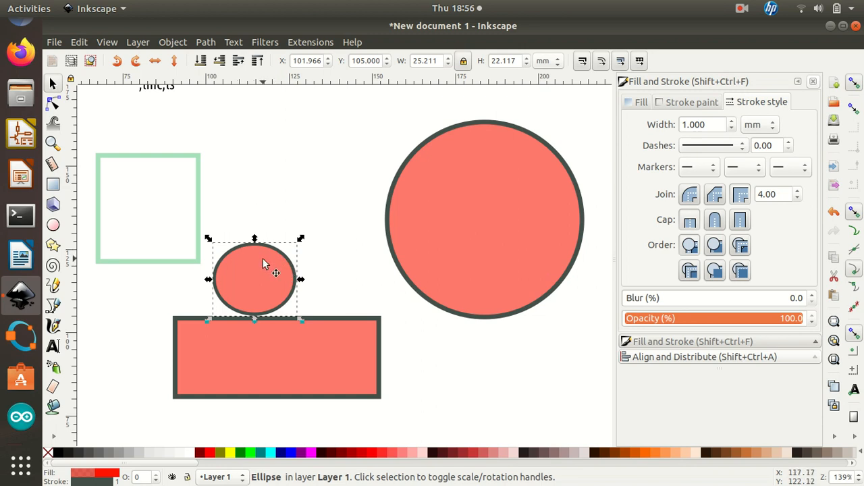
left_click_drag(264, 263, 294, 233)
left_click(294, 238)
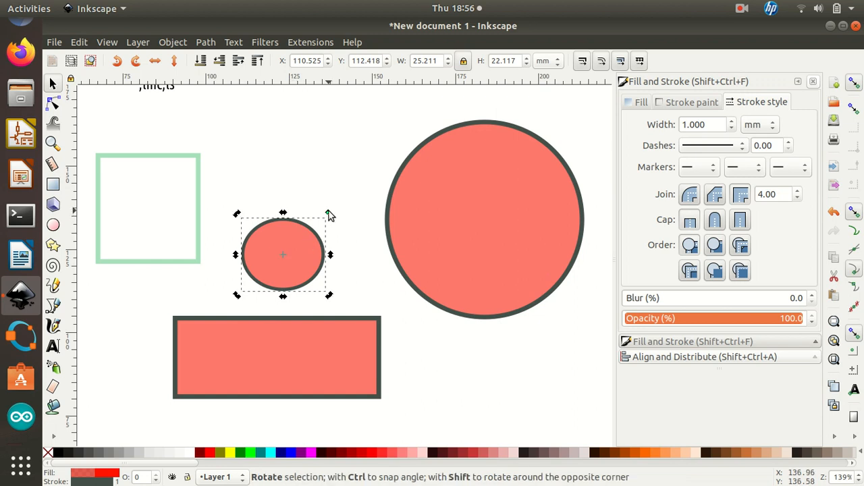
left_click_drag(328, 214, 254, 250)
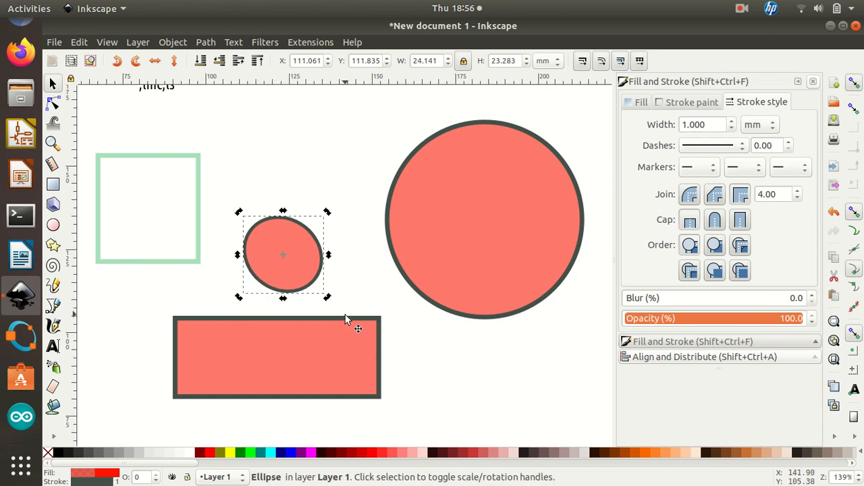
Rotate the filled rectangle counterclockwise, turn it back to nearly horizontal, and deselect it.
left_click(347, 321)
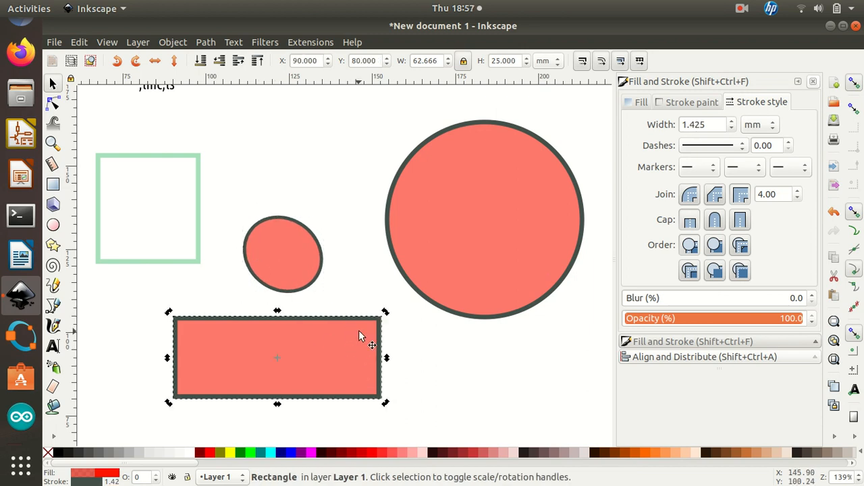
left_click(379, 319)
left_click_drag(383, 312, 411, 275)
left_click(380, 315)
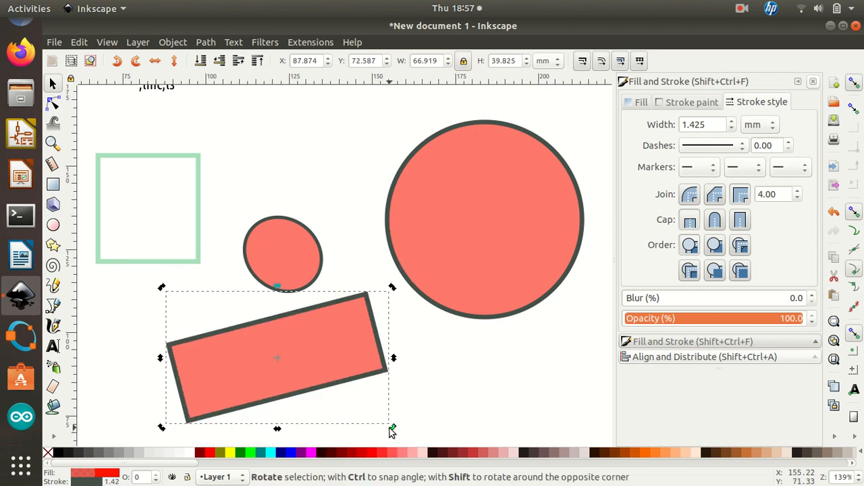
left_click_drag(391, 428, 237, 318)
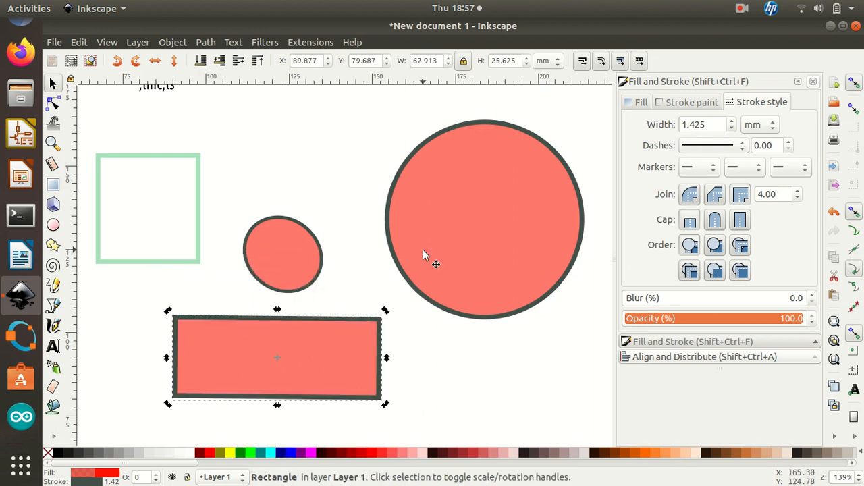
left_click(356, 211)
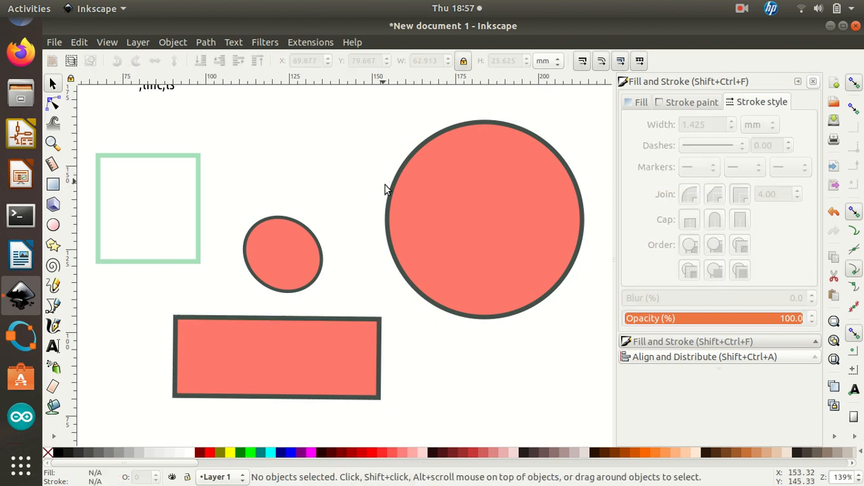
Delete the small ellipse and the green-outlined square.
left_click(288, 250)
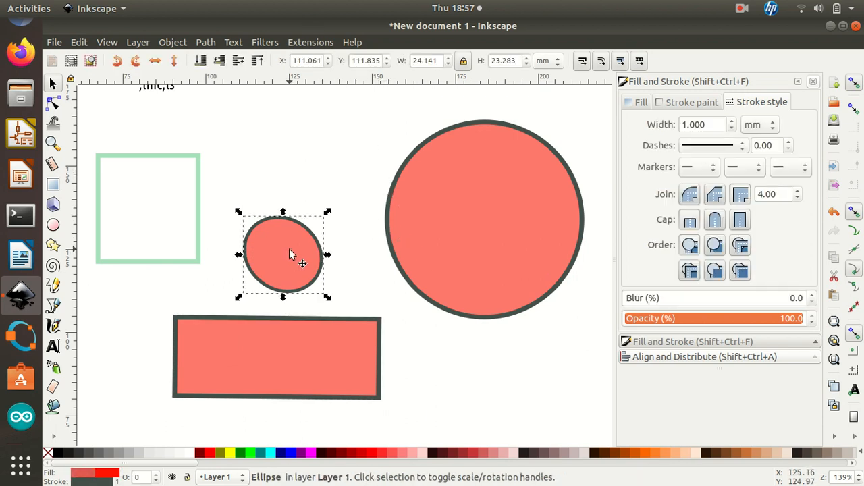
key("Delete")
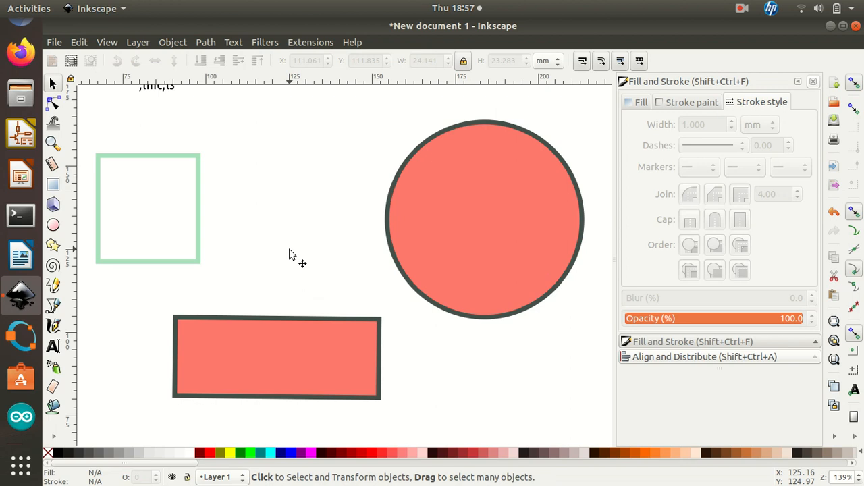
left_click(200, 231)
key("Delete")
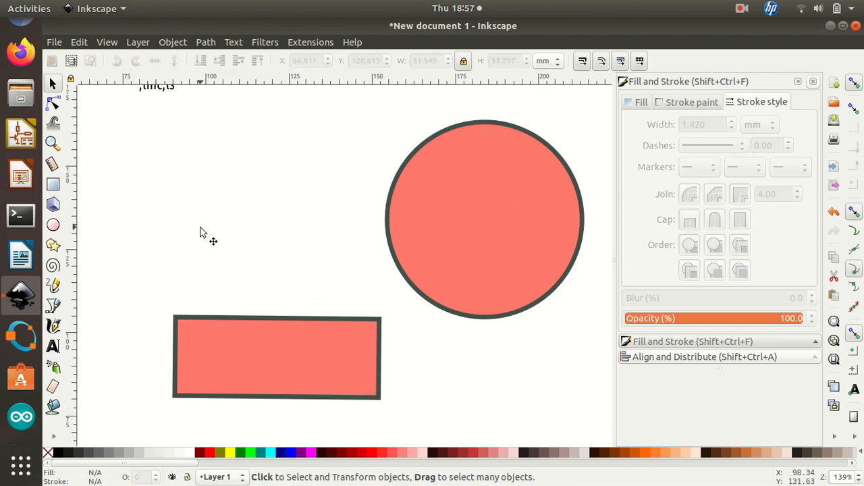
Move the rectangle up beside the large circle and shrink the circle proportionally to about 34 mm in diameter.
left_click(303, 322)
left_click_drag(303, 321, 265, 183)
left_click(533, 142)
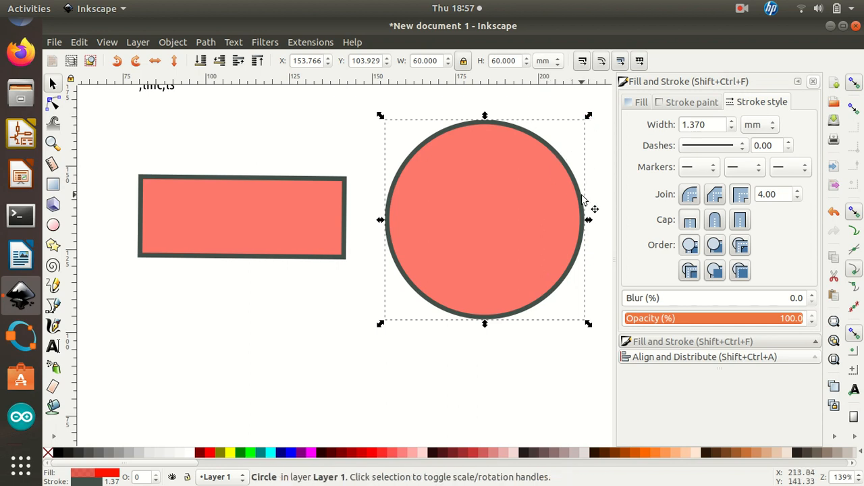
left_click_drag(589, 115, 521, 205)
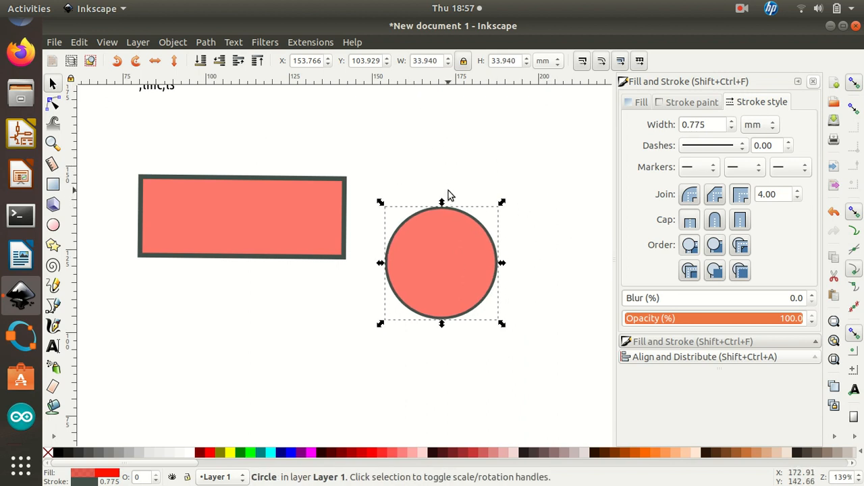
Try centring the circle over the rectangle by eye, and move it back out to the rectangle's upper right.
left_click_drag(457, 208, 260, 163)
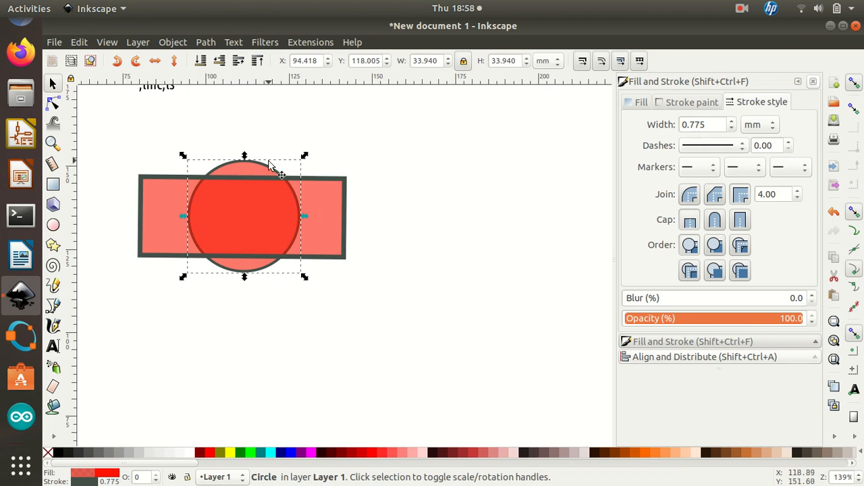
left_click_drag(275, 167, 500, 124)
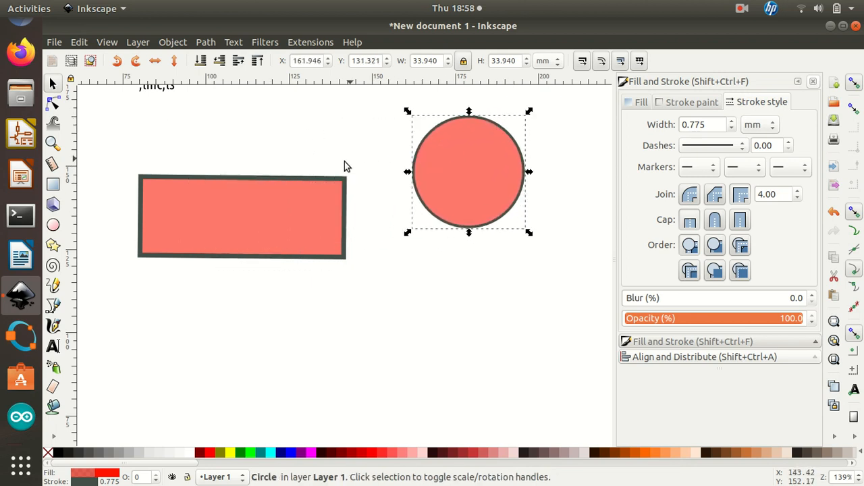
left_click(314, 183)
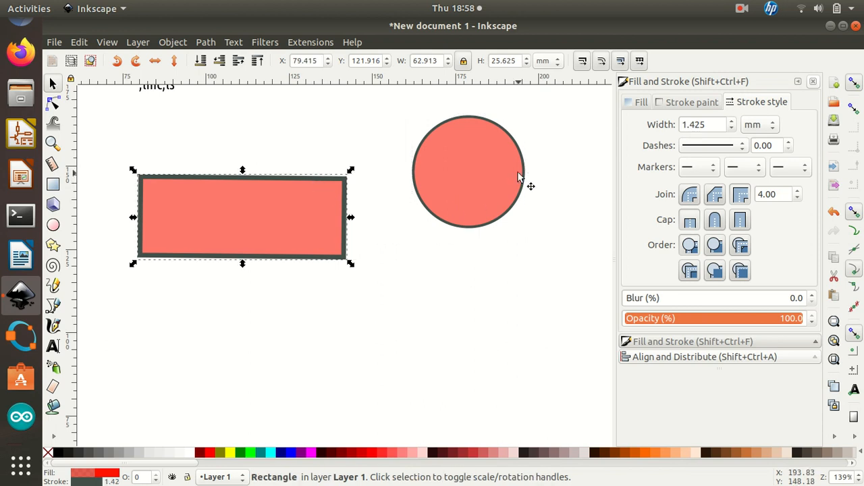
left_click(475, 178)
left_click_drag(474, 178, 497, 175)
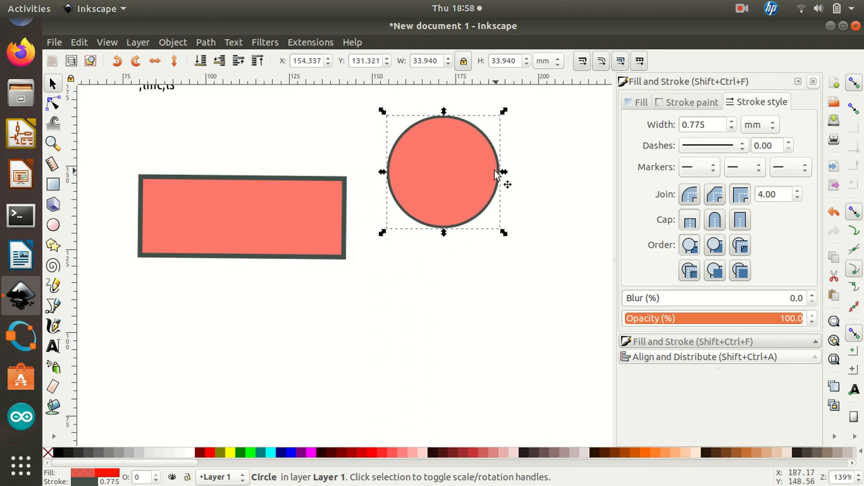
Select the rectangle and display the Align and Distribute options, keeping alignment relative to Last selected.
left_click(335, 177)
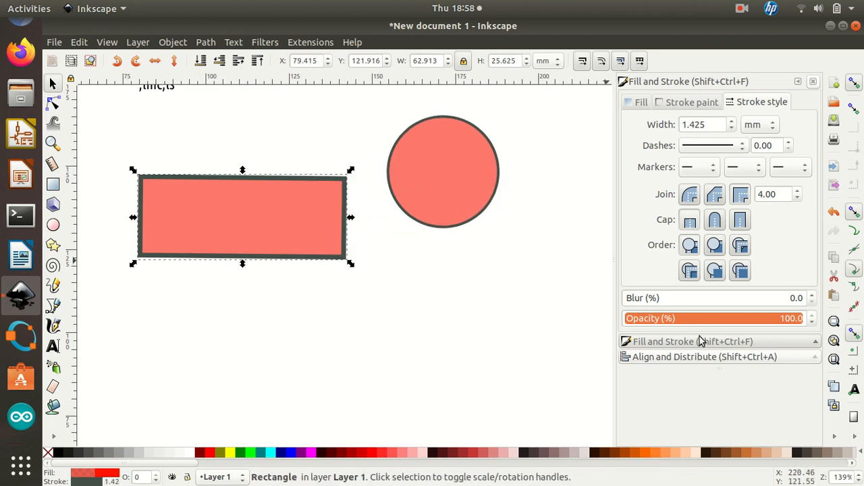
left_click(709, 358)
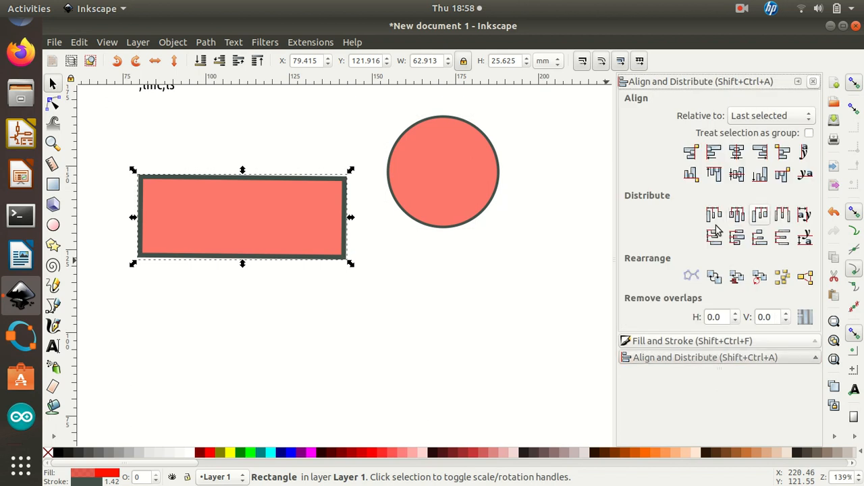
left_click(172, 42)
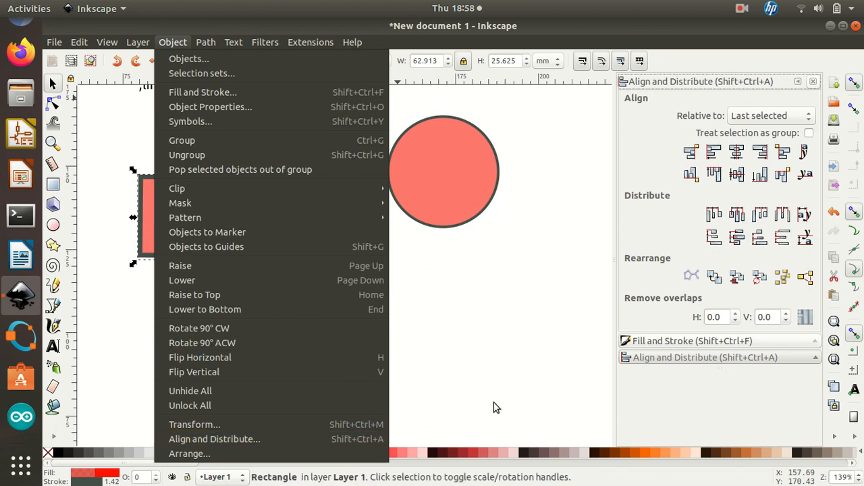
left_click(468, 353)
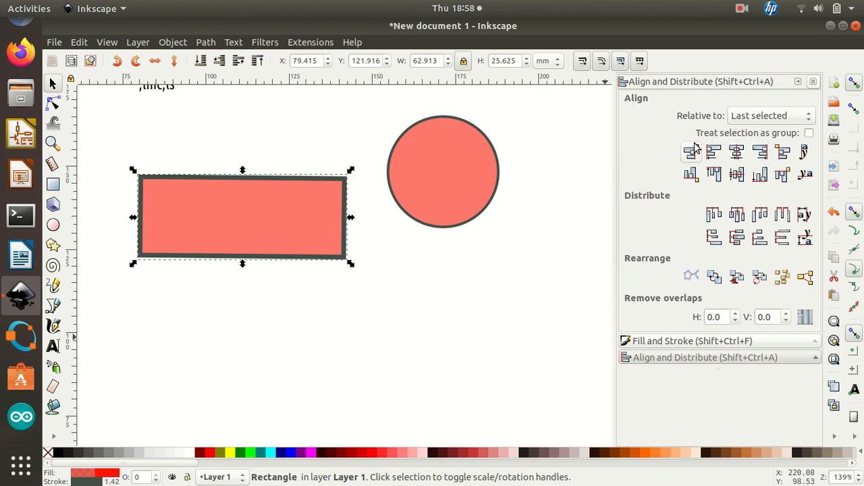
left_click(740, 119)
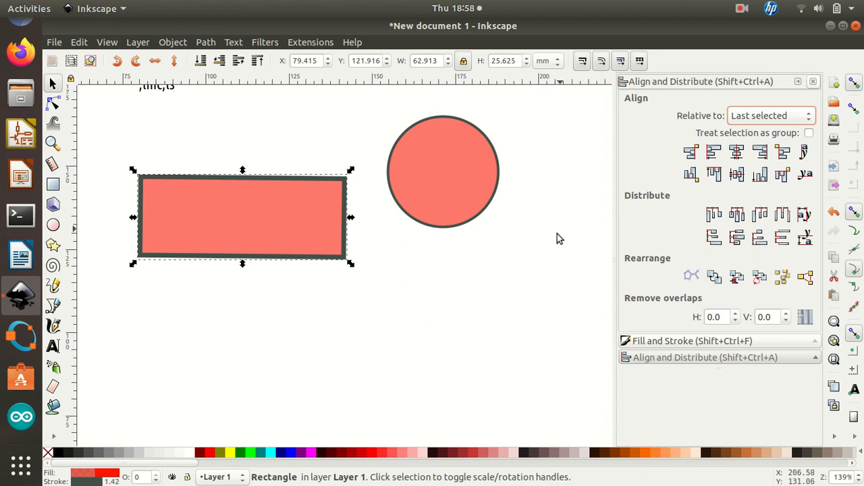
Centre the circle on the rectangle both horizontally and vertically, with the rectangle as the last selected object.
left_click(503, 268)
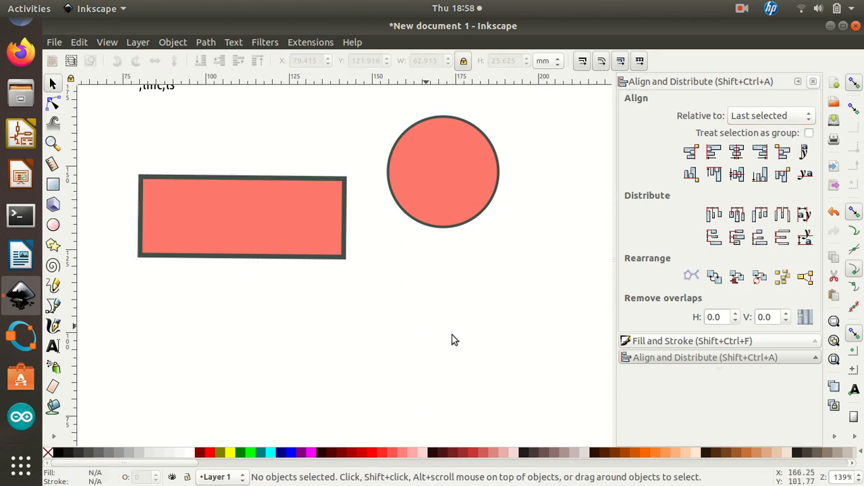
left_click(469, 222)
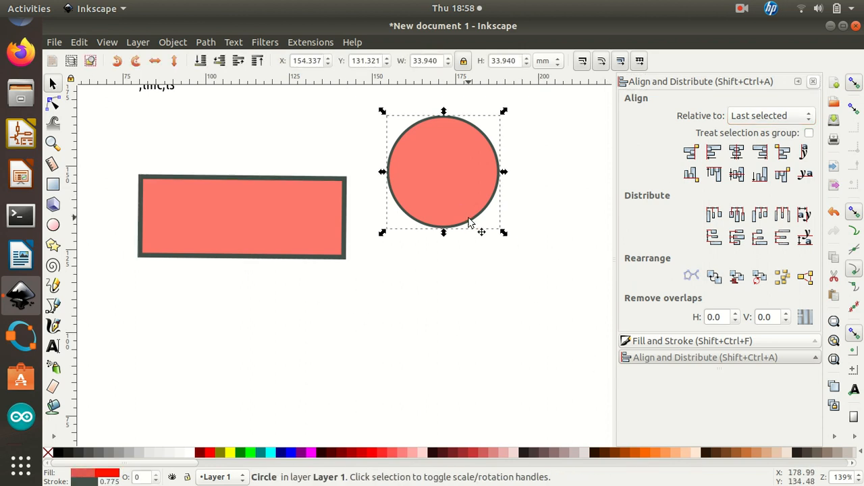
left_click(342, 262, "shift")
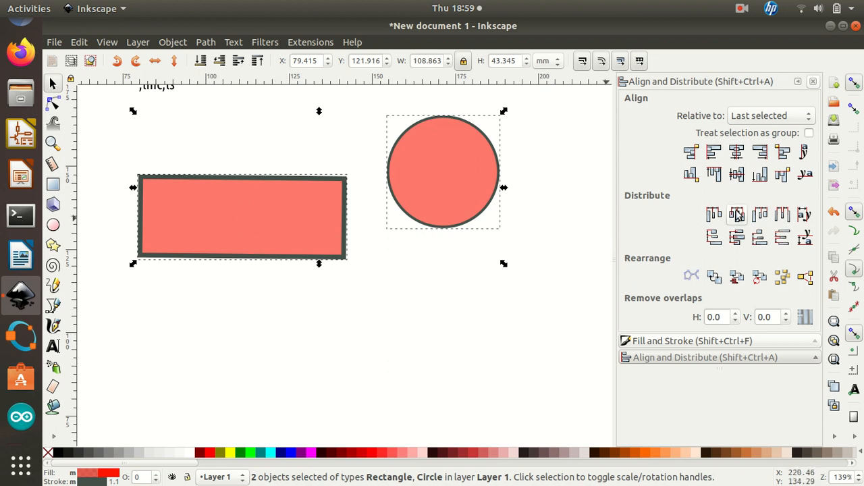
left_click(737, 152)
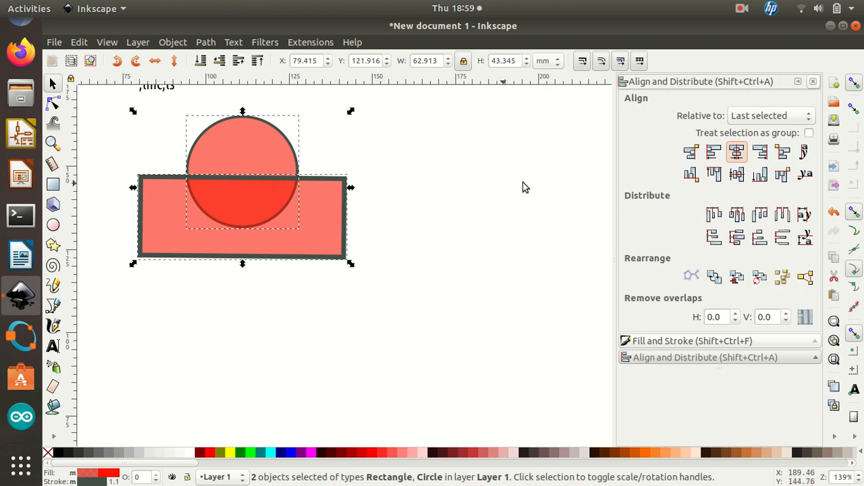
left_click(741, 174)
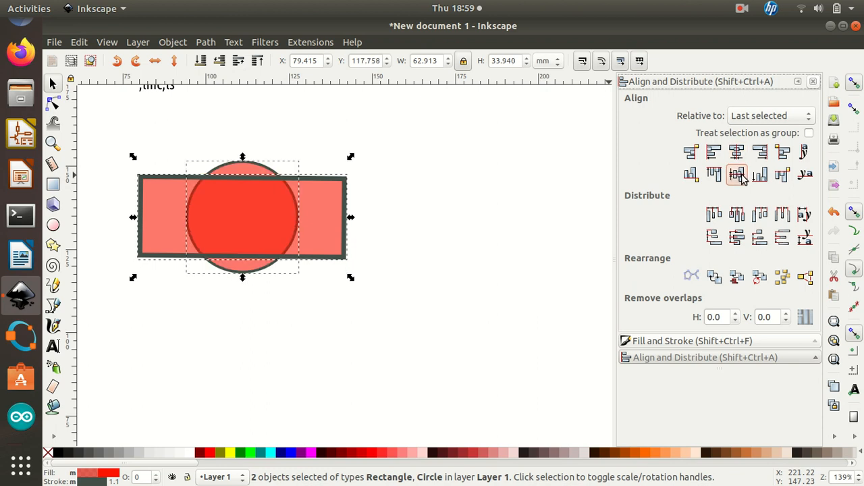
left_click(528, 307)
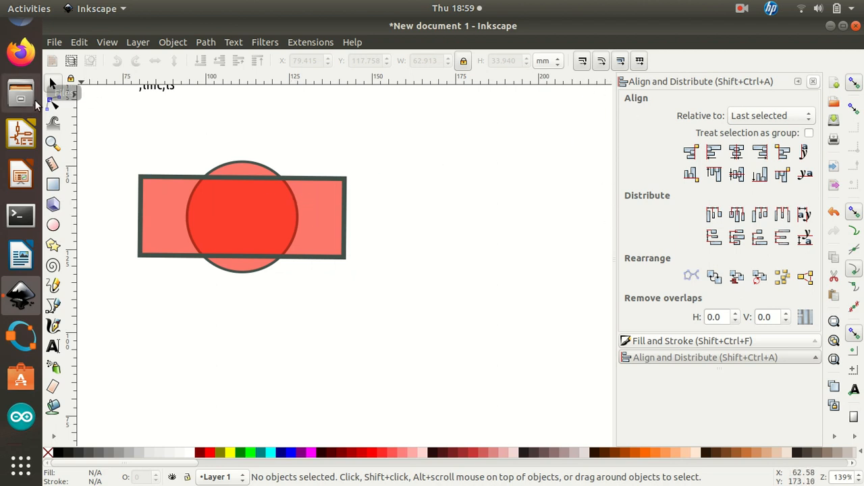
left_click(255, 175)
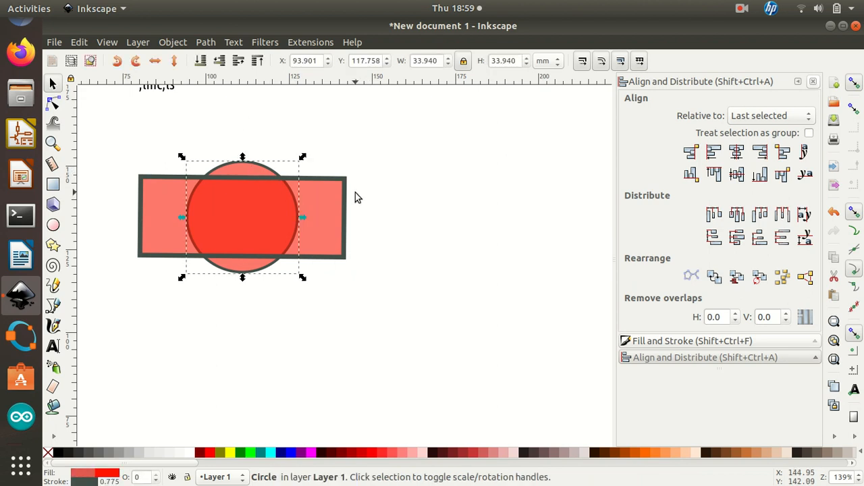
left_click(384, 191)
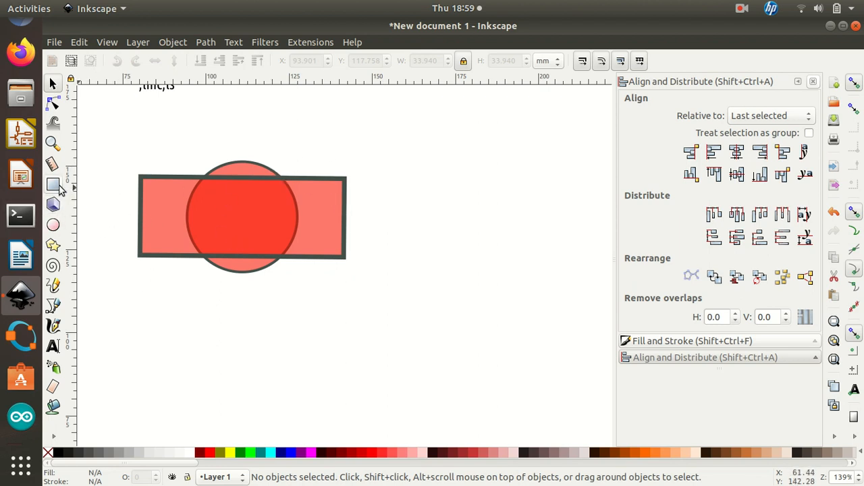
Try merging the overlapping circle and rectangle into one shape with the Union path operation, and undo it.
left_click(258, 163)
left_click(329, 183, "shift")
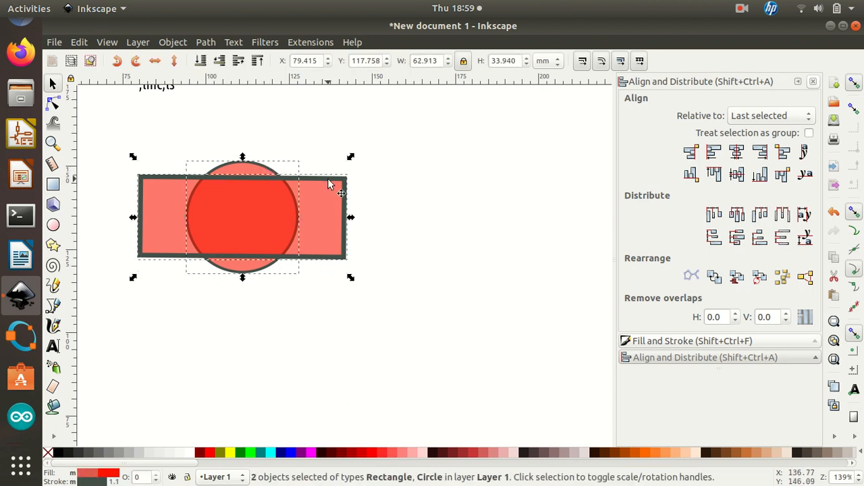
left_click(170, 42)
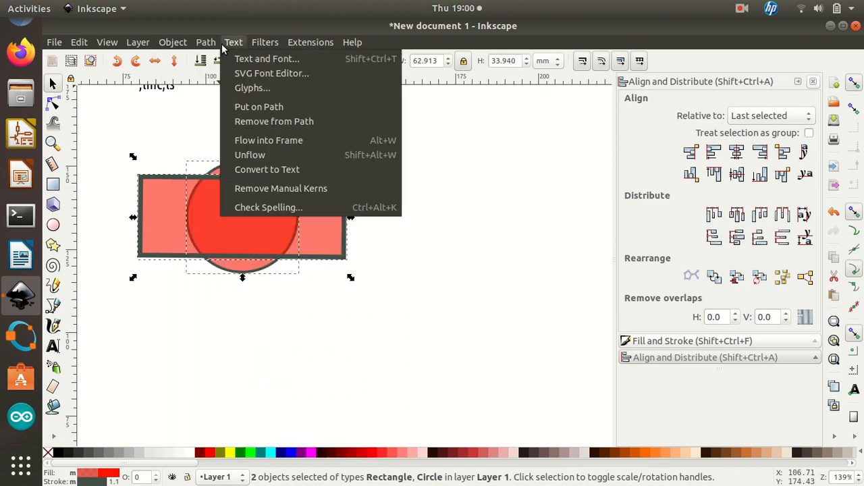
mouse_move(216, 40)
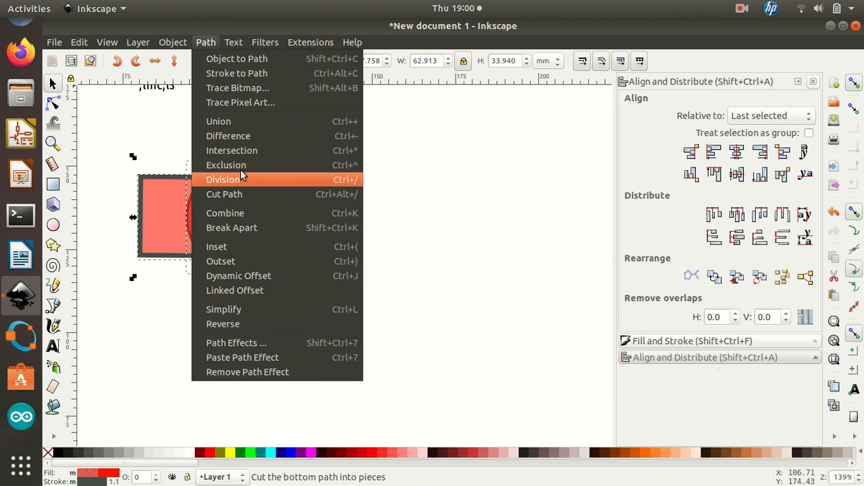
left_click(228, 121)
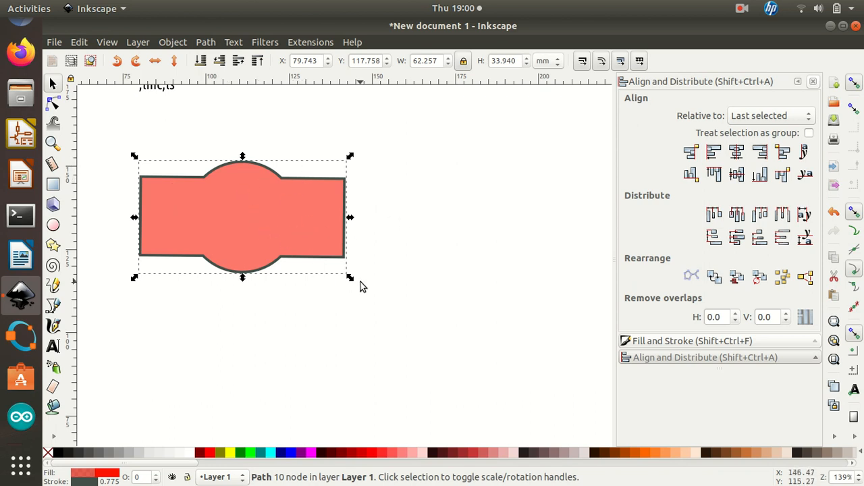
key("ctrl")
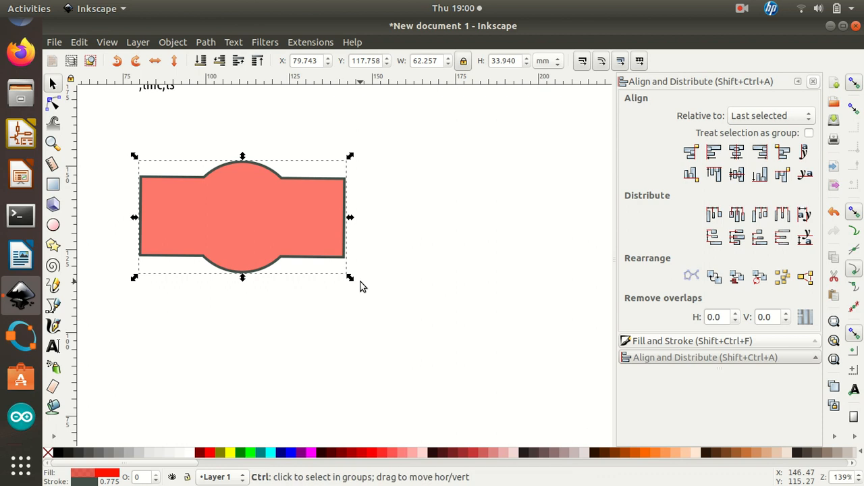
key("ctrl+z")
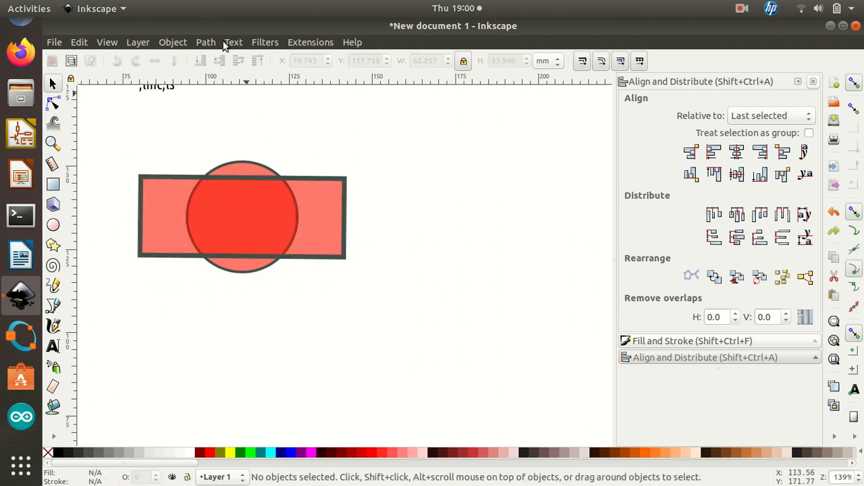
Try subtracting the rectangle from the circle with the Difference path operation, and undo it.
left_click(205, 42)
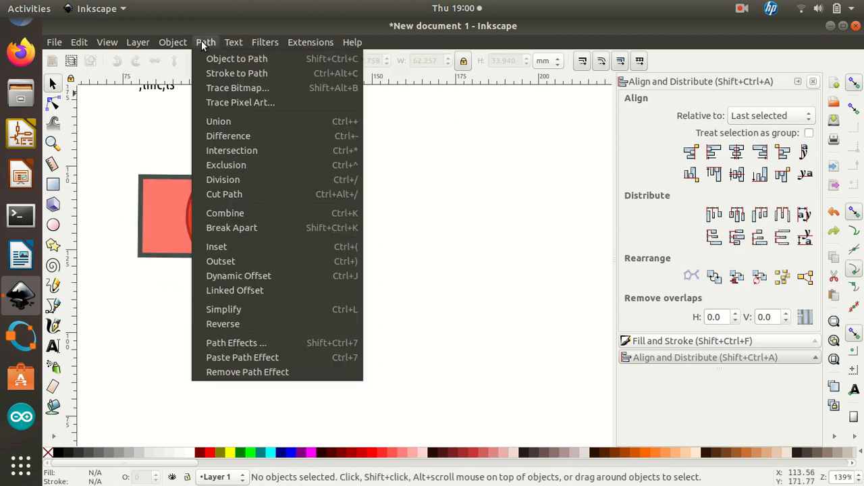
left_click(242, 136)
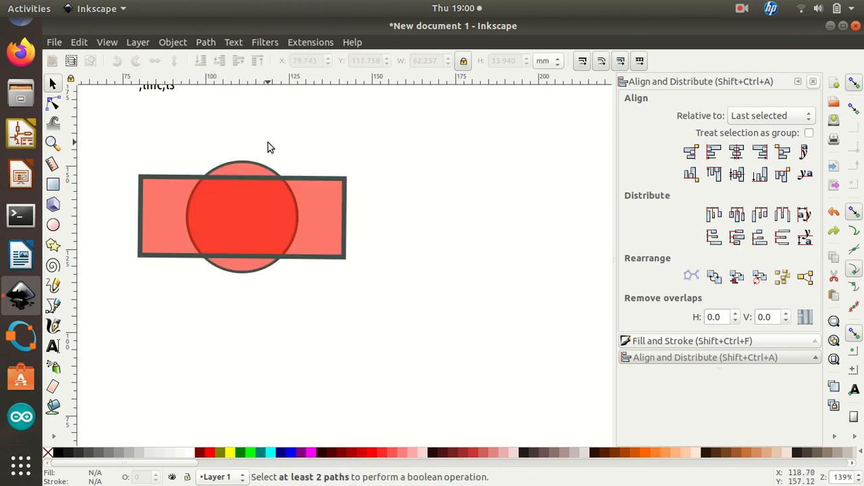
left_click(268, 175)
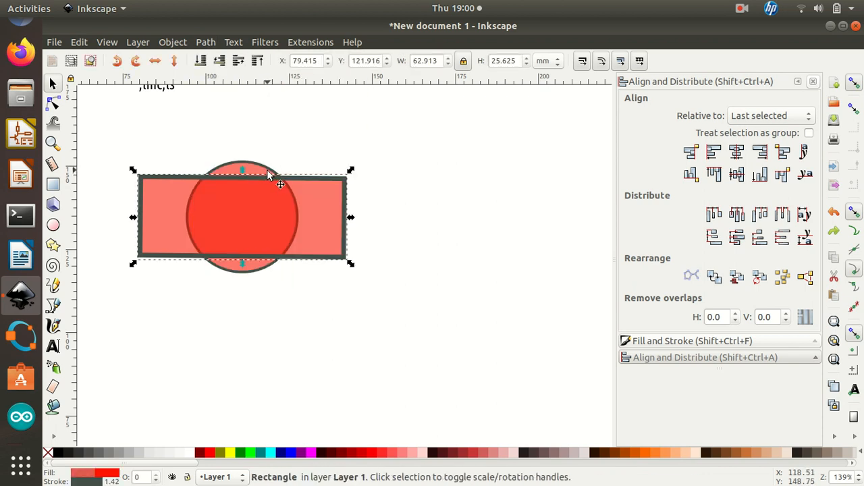
left_click(265, 167, "shift")
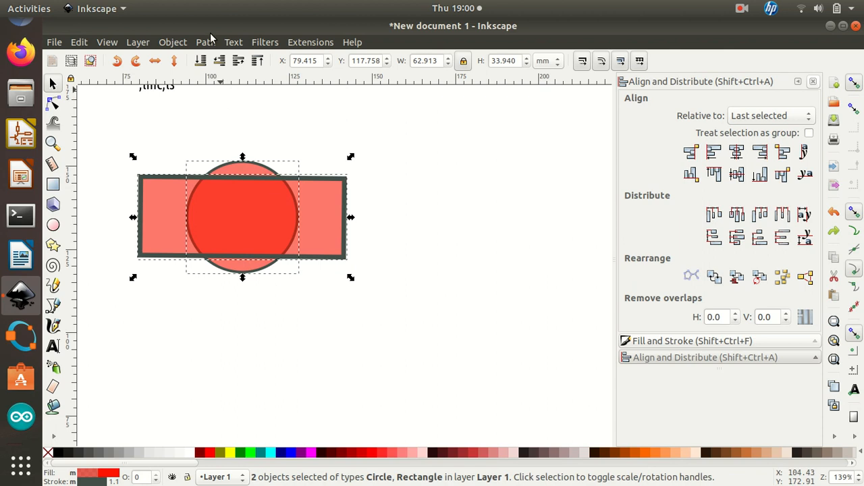
left_click(212, 42)
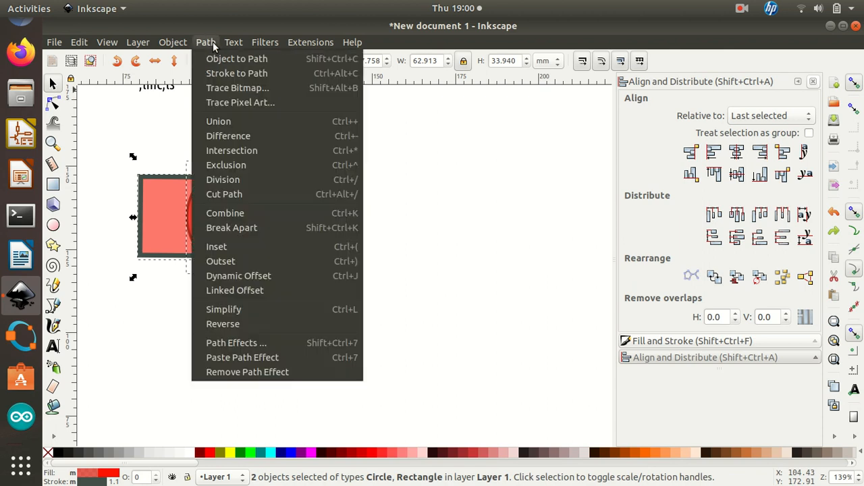
left_click(252, 140)
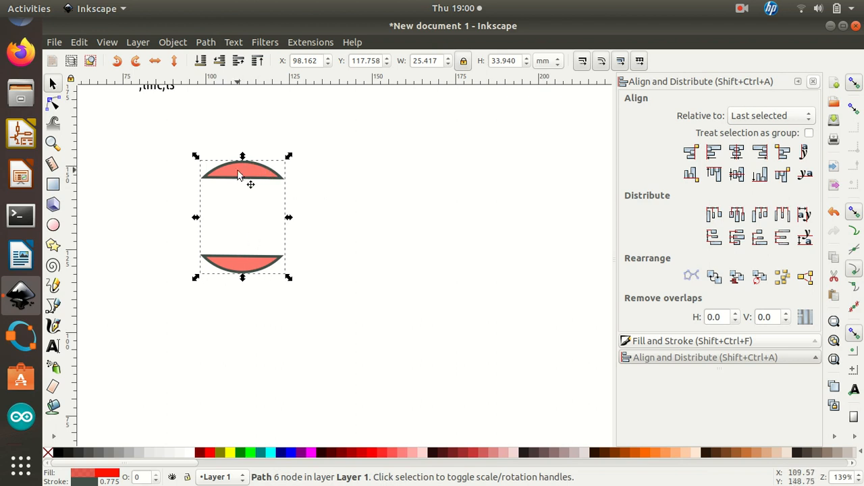
key("ctrl+z")
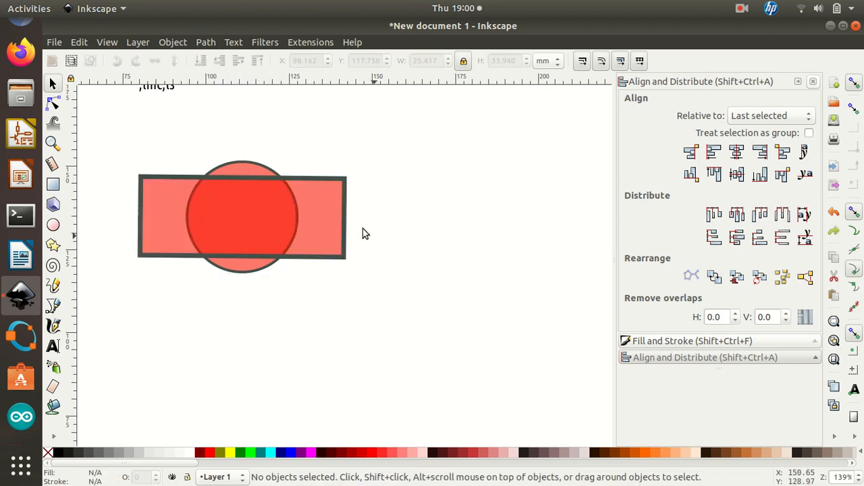
Try keeping only the overlap of the circle and rectangle with the Intersection path operation, and undo it.
left_click(273, 177)
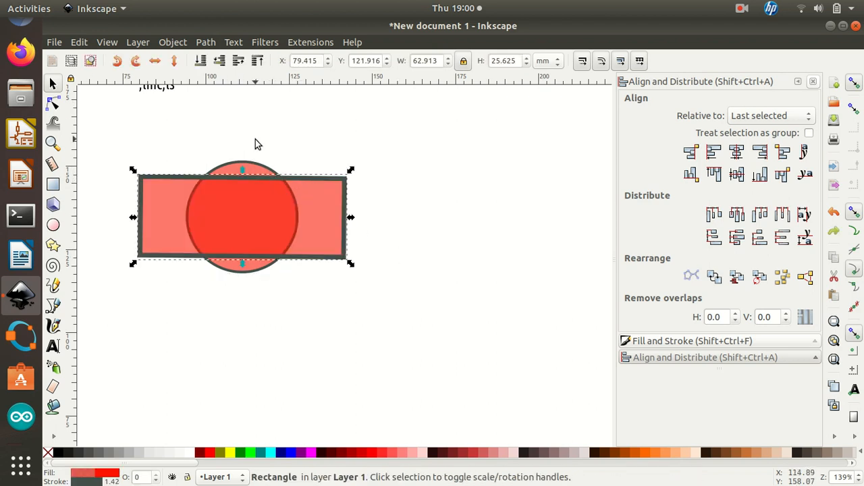
left_click(267, 173)
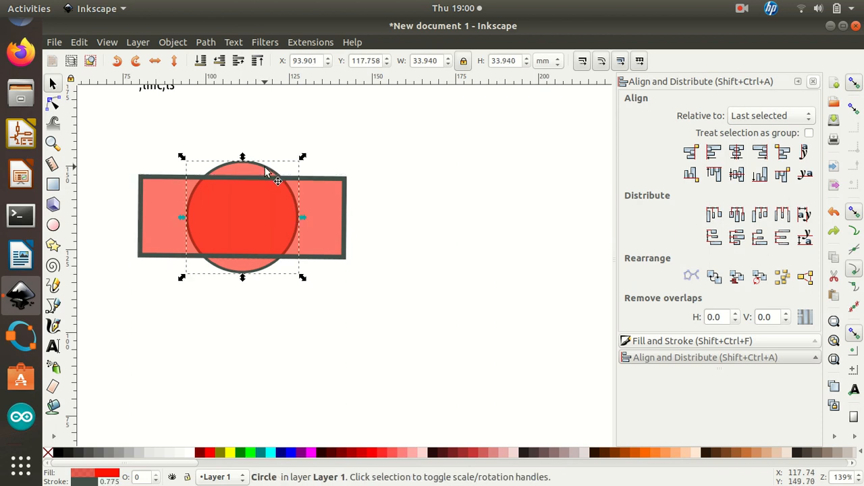
left_click(301, 175, "shift")
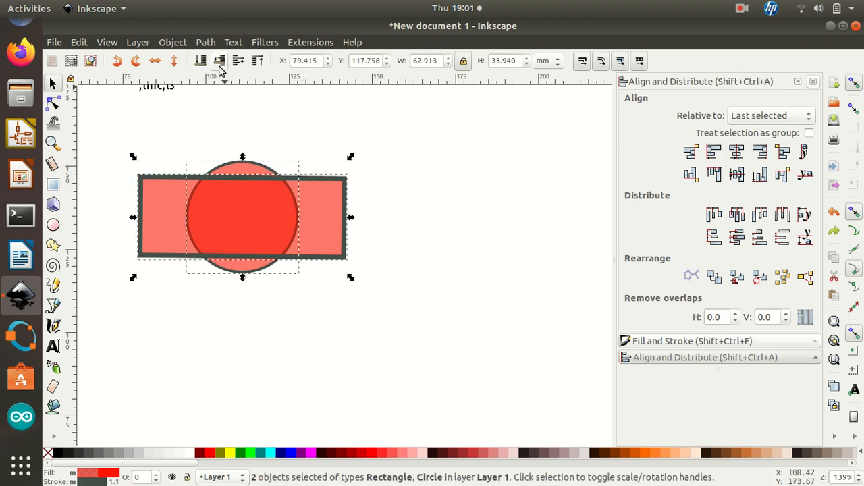
left_click(206, 41)
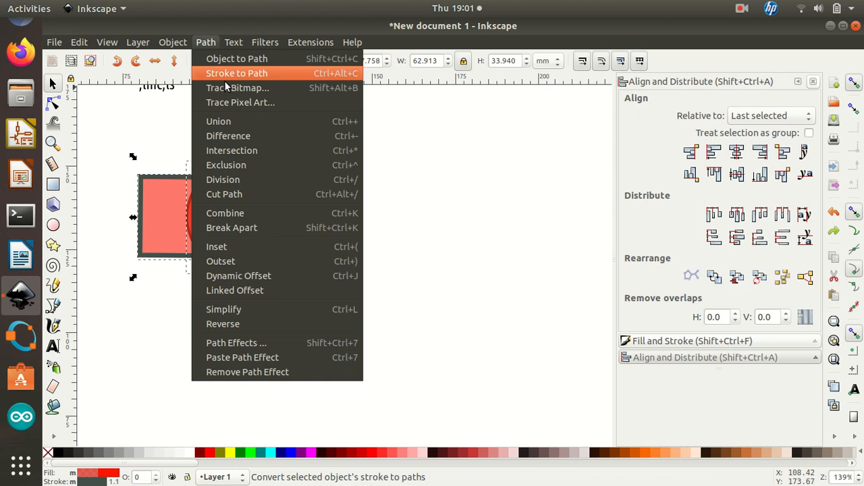
left_click(238, 151)
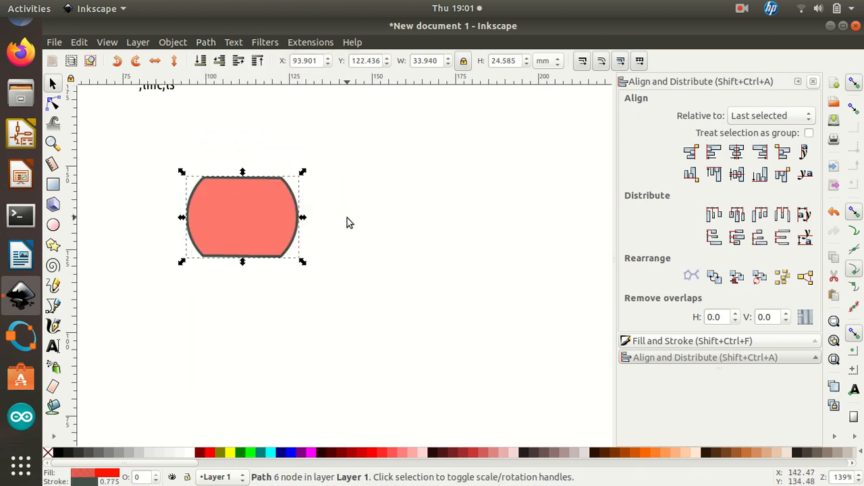
key("ctrl")
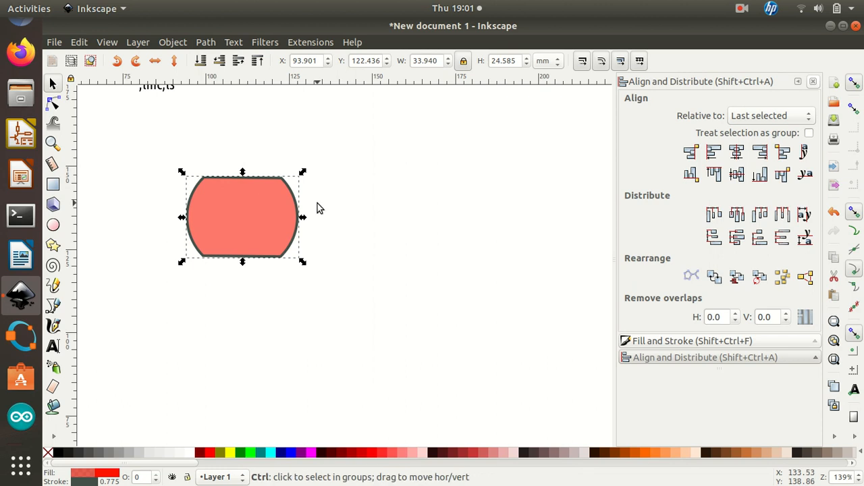
key("ctrl+z")
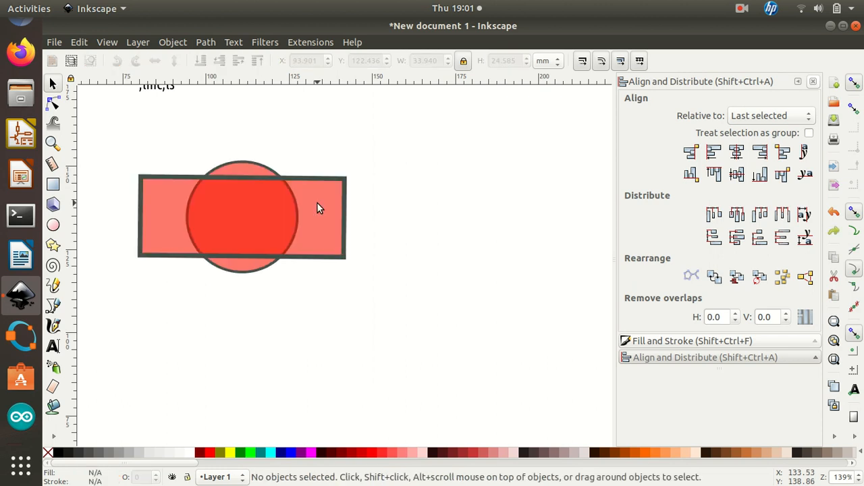
Try cutting the circle into pieces along the rectangle's edges with the Division path operation, and undo it.
left_click(247, 167)
key("shift")
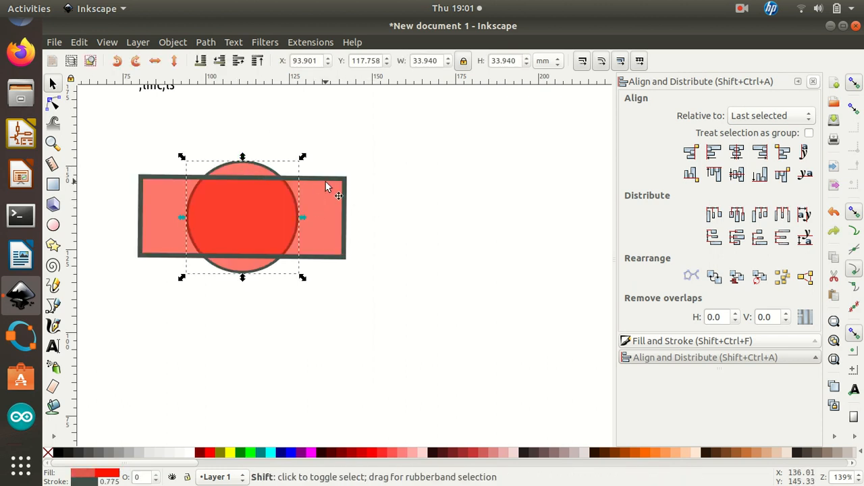
left_click(325, 187, "shift")
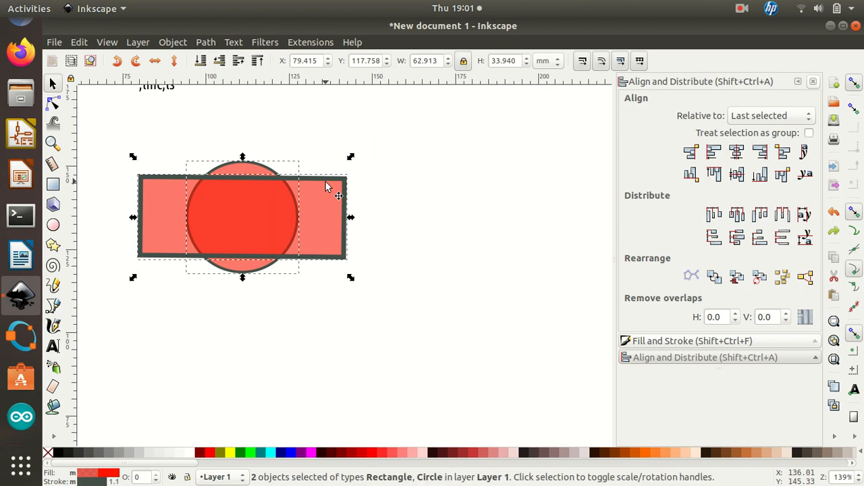
left_click(205, 42)
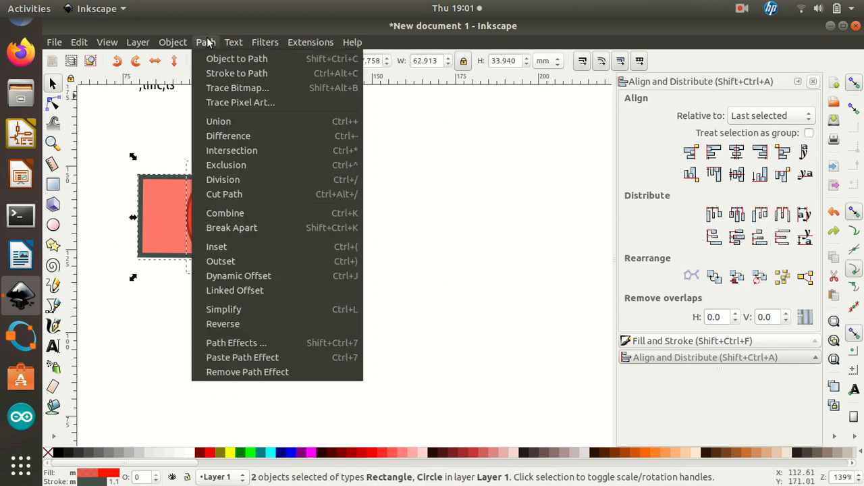
left_click(252, 175)
left_click(422, 206)
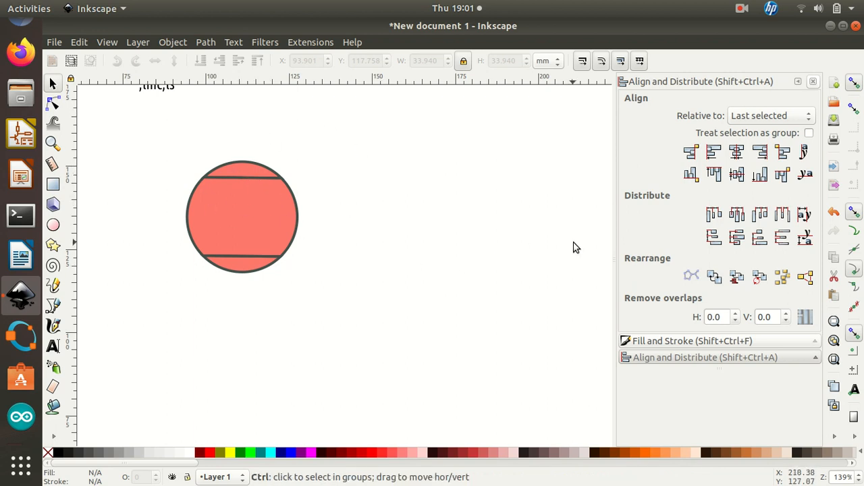
key("ctrl+z")
Select the circle and rectangle together, merge them into a single path with Union, and clear the selection.
left_click_drag(99, 120, 425, 297)
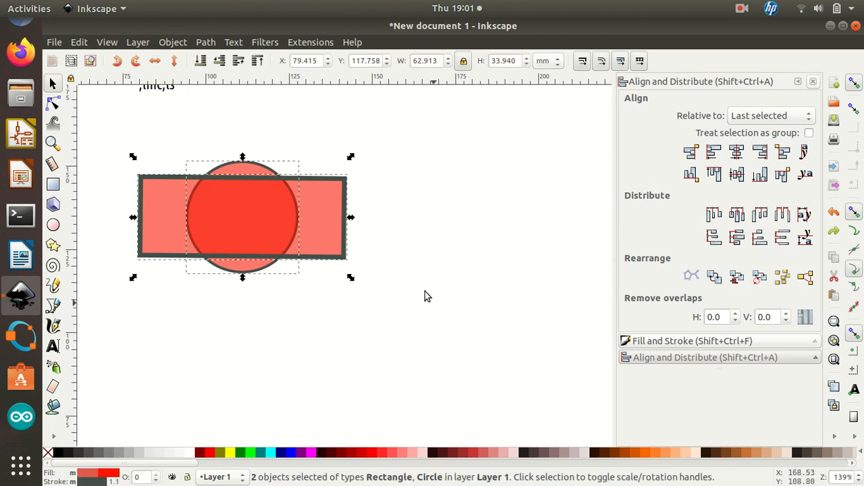
left_click(205, 42)
left_click(234, 121)
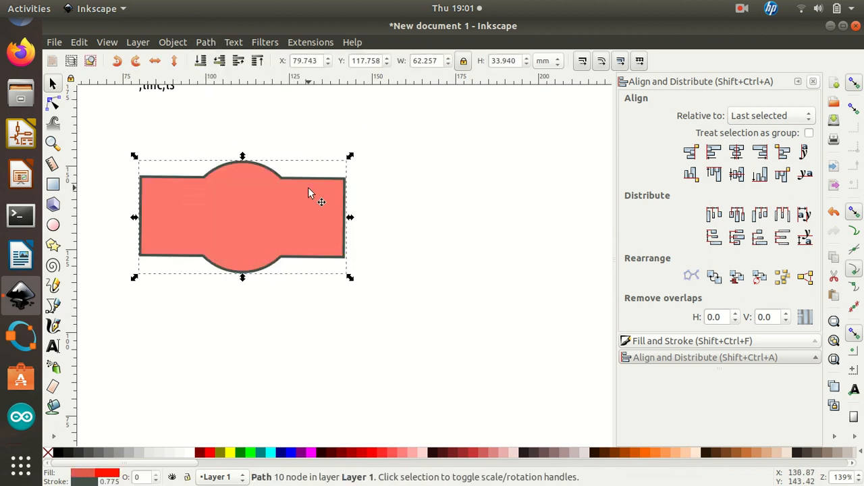
left_click(452, 277)
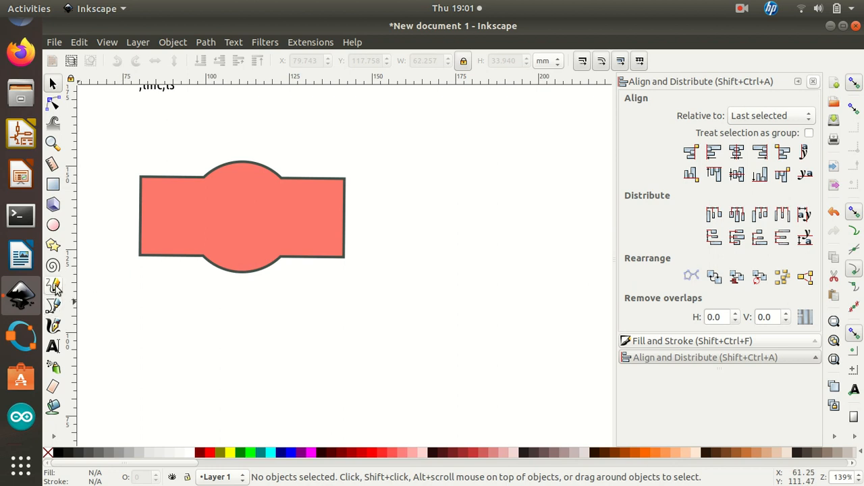
Draw a six-sided polygon above right of the merged shape and a six-pointed star with a 0.500 spoke ratio beneath the polygon.
left_click(53, 245)
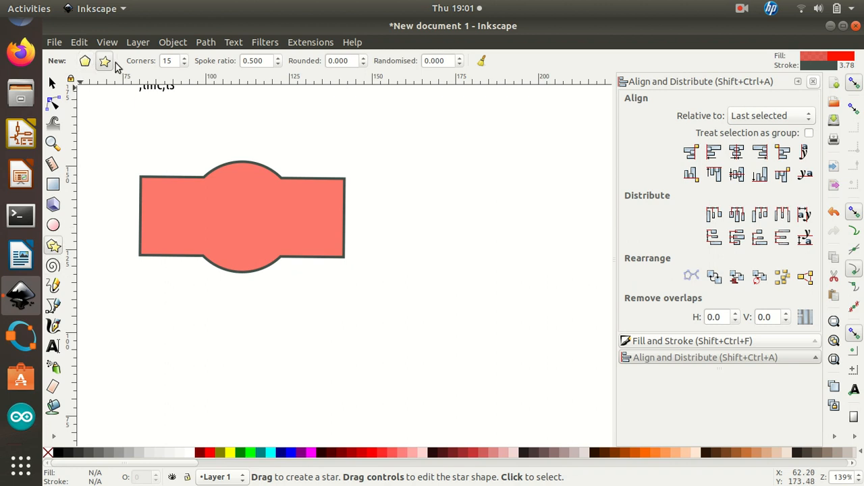
left_click(85, 61)
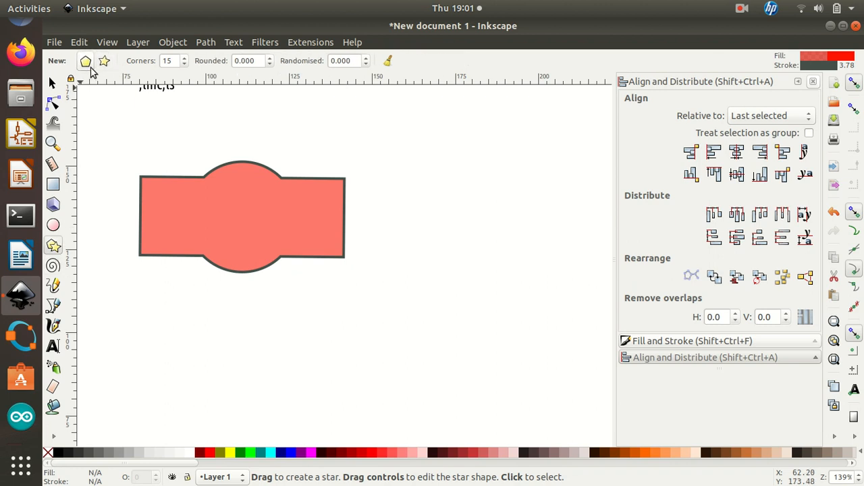
left_click(102, 64)
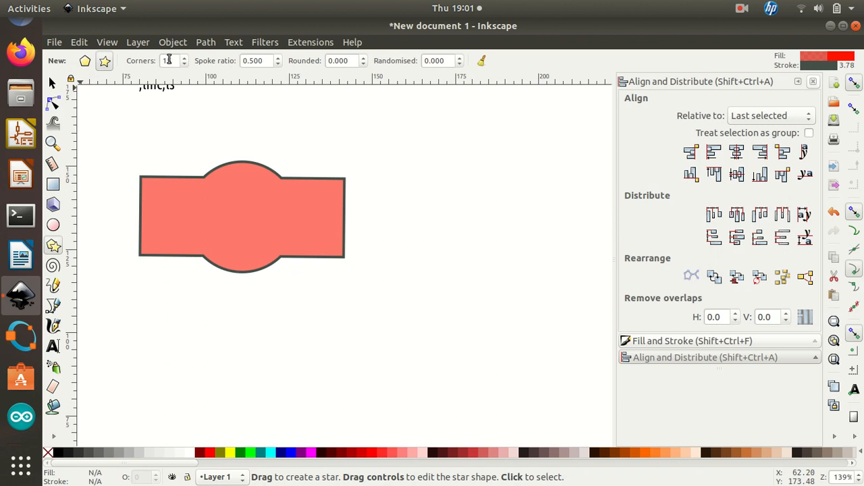
left_click(86, 61)
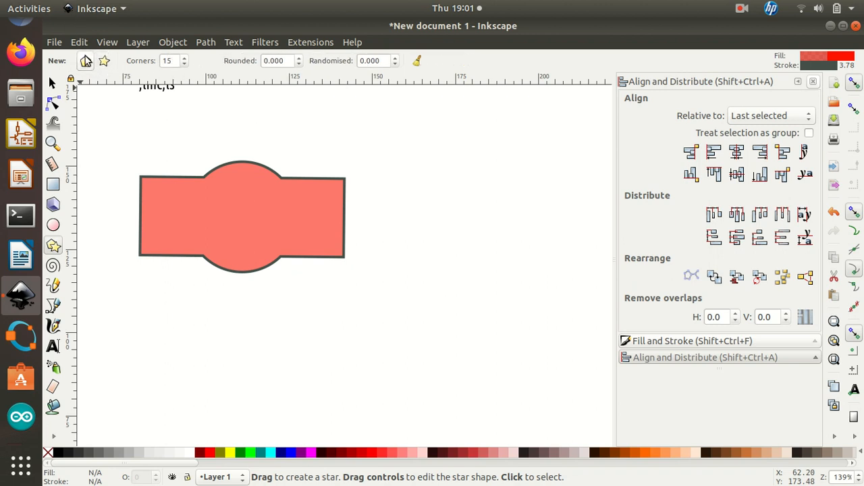
left_click(184, 58)
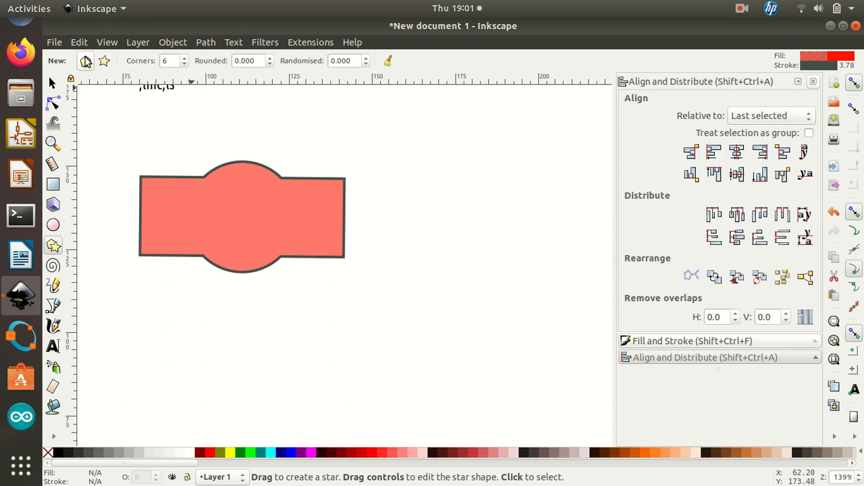
left_click_drag(424, 152, 453, 165)
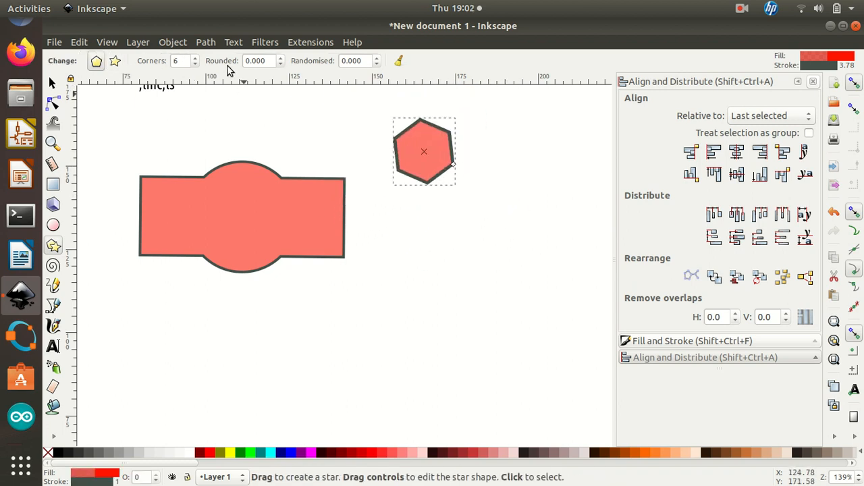
left_click(104, 61)
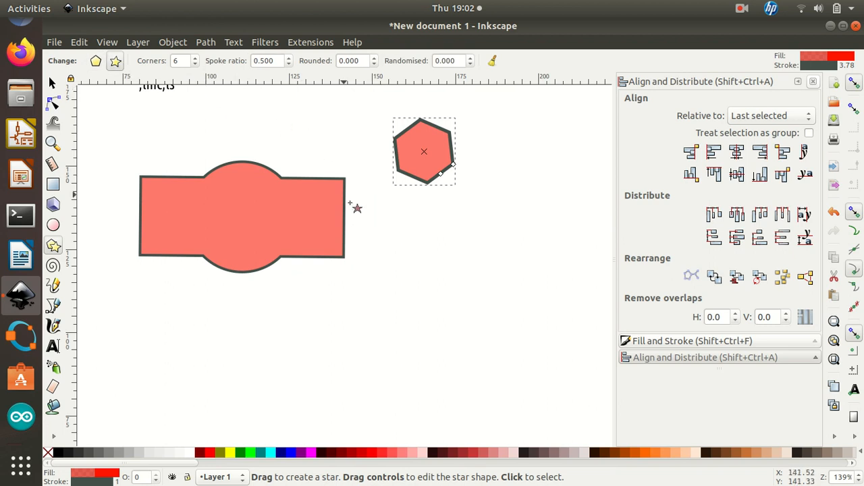
left_click_drag(404, 258, 457, 285)
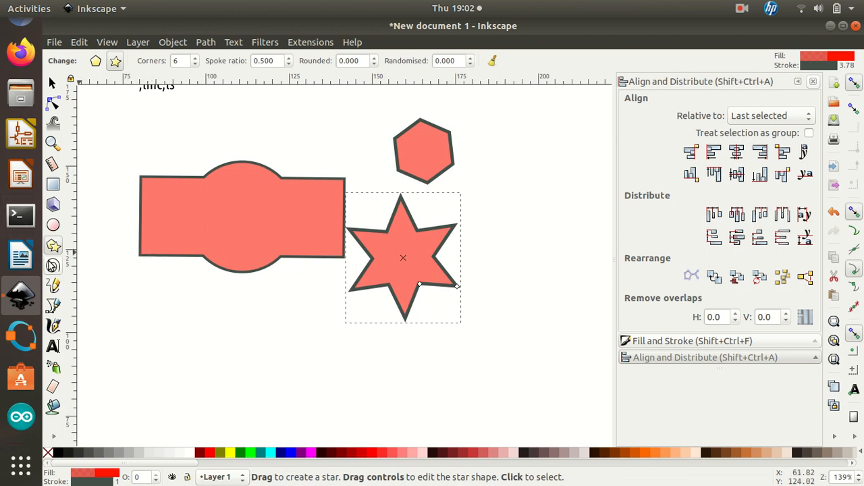
Try drawing a 40-turn spiral below the merged shape, resize it, and delete it.
left_click(53, 265)
left_click_drag(222, 331, 433, 380)
mouse_move(429, 375)
left_mouse_down()
mouse_move(442, 378)
mouse_move(415, 381)
mouse_move(358, 363)
left_mouse_up()
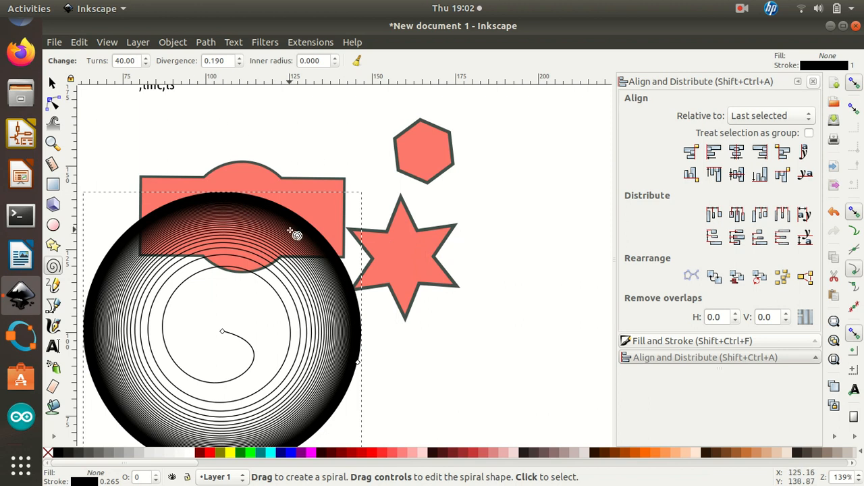
key("Delete")
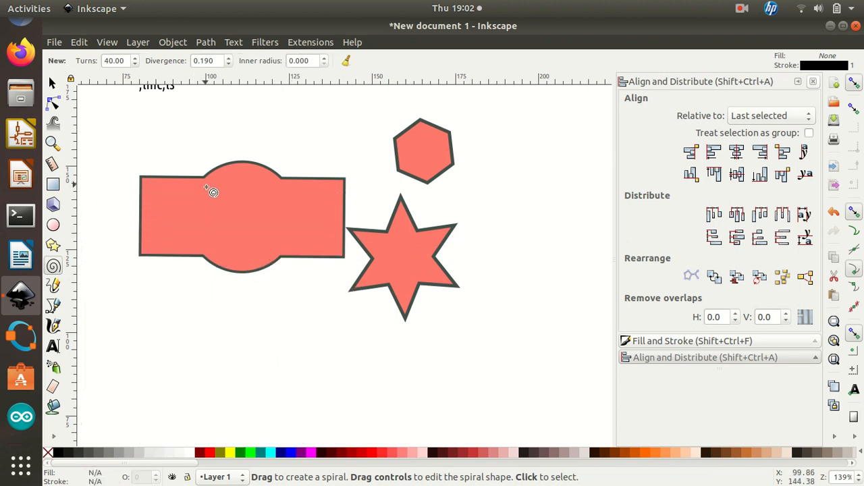
Draw an open path of eight straight segments below the merged shape with the Bezier tool.
left_click(55, 306)
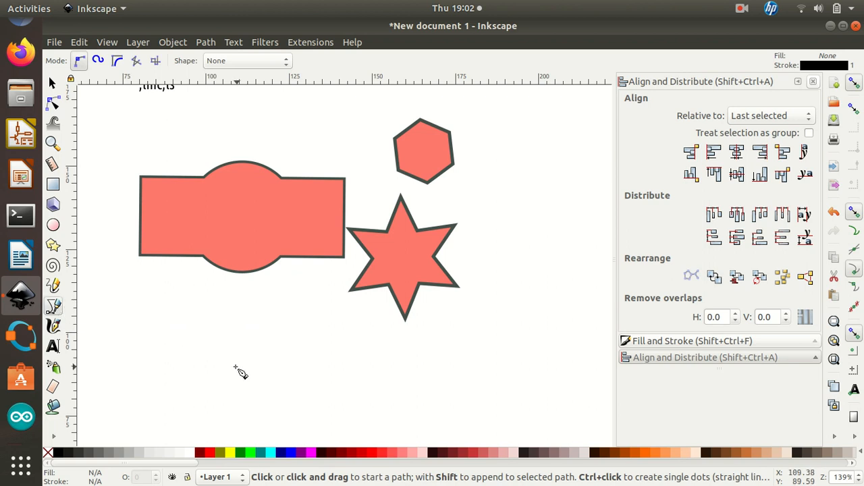
left_click(216, 358)
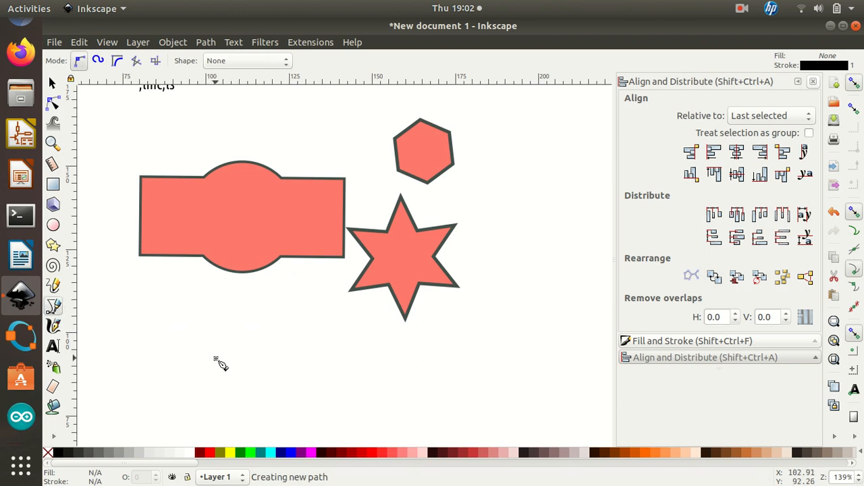
left_click(373, 359)
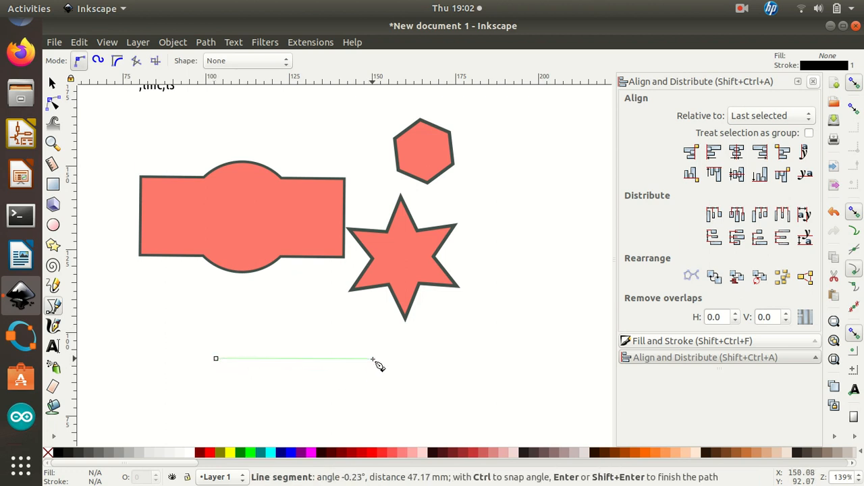
left_click(327, 324)
left_click(220, 305)
left_click(141, 281)
left_click(134, 314)
left_click(154, 389)
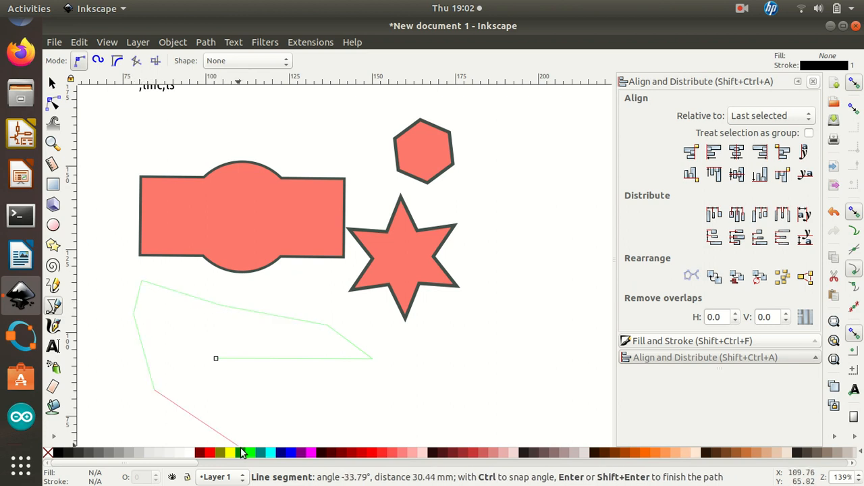
left_click(243, 429)
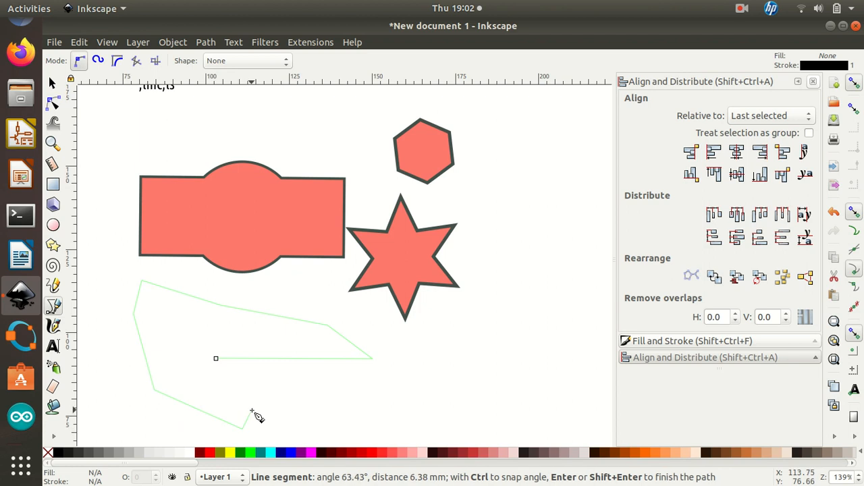
double_click(251, 411)
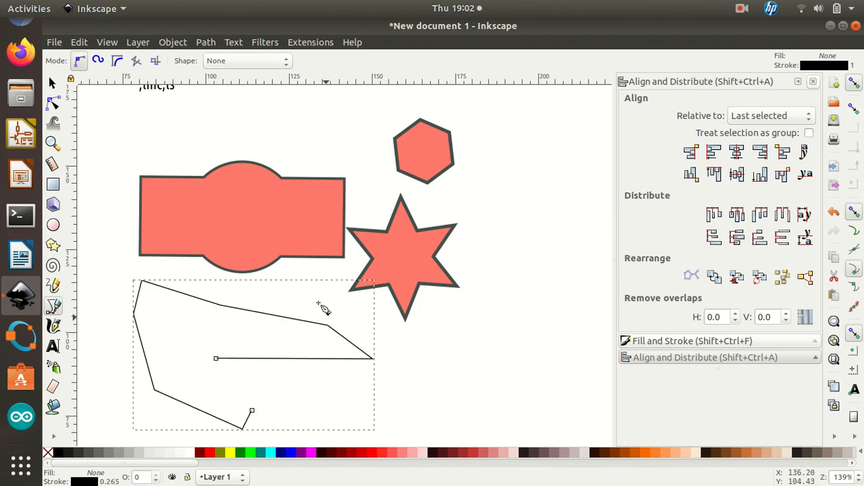
Give the open path a flat red stroke, c04c4cff, and set its stroke width to 0.565 mm.
left_click(670, 342)
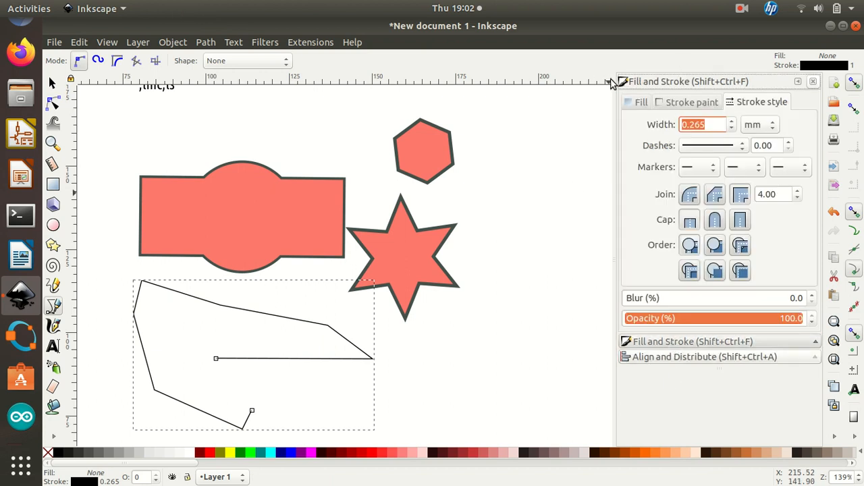
left_click(687, 107)
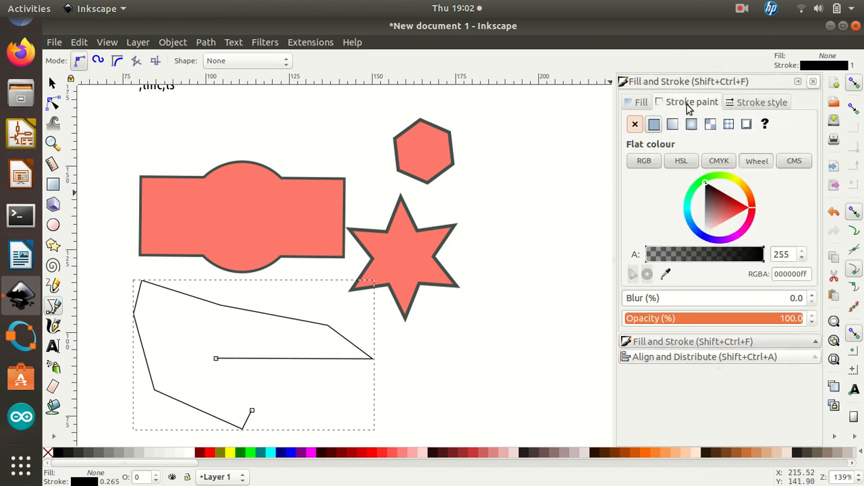
left_click(656, 129)
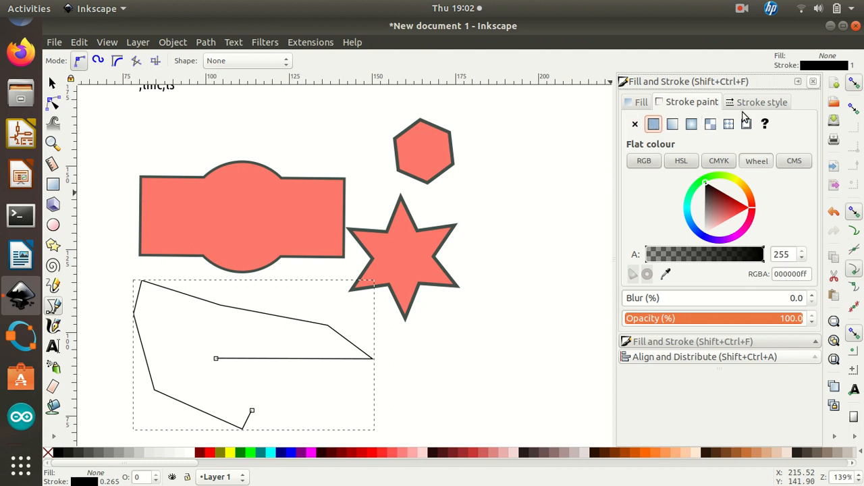
left_click(724, 209)
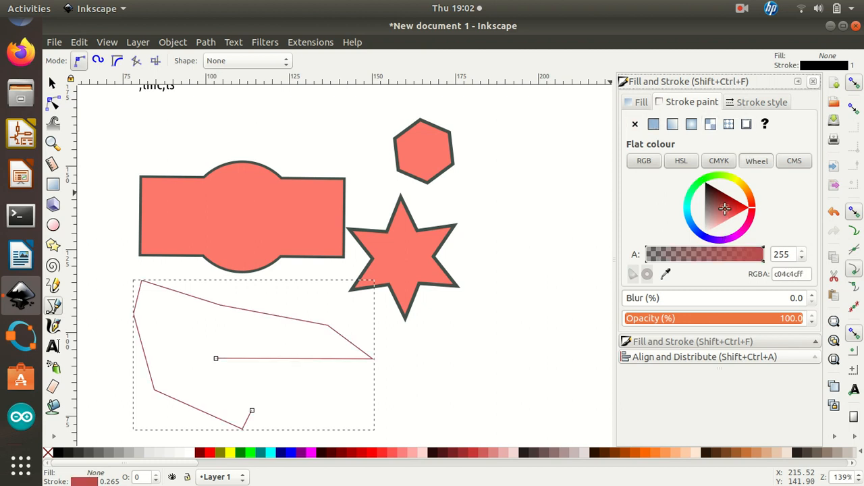
left_click(747, 104)
left_click(732, 122)
left_click(731, 122)
left_click(732, 122)
Draw a closed, irregular six-node shape with straight sides to the lower right of the star.
left_click(517, 288)
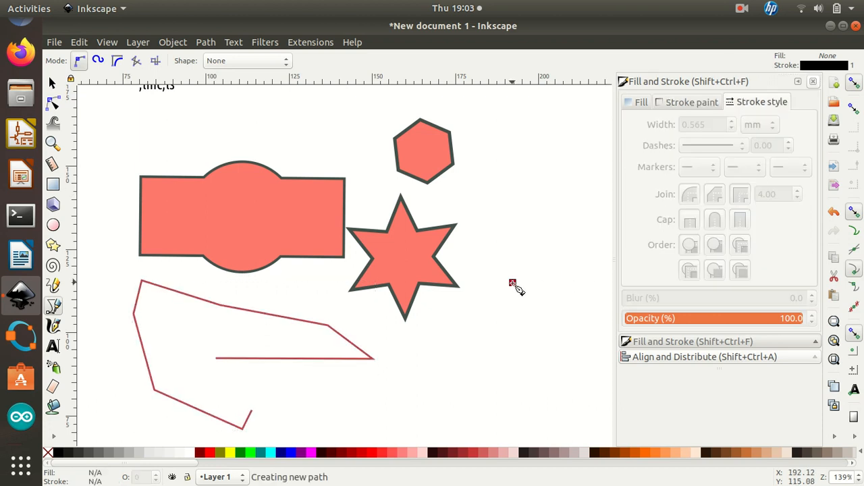
left_click(456, 333)
left_click(503, 372)
left_click(563, 326)
left_click(569, 224)
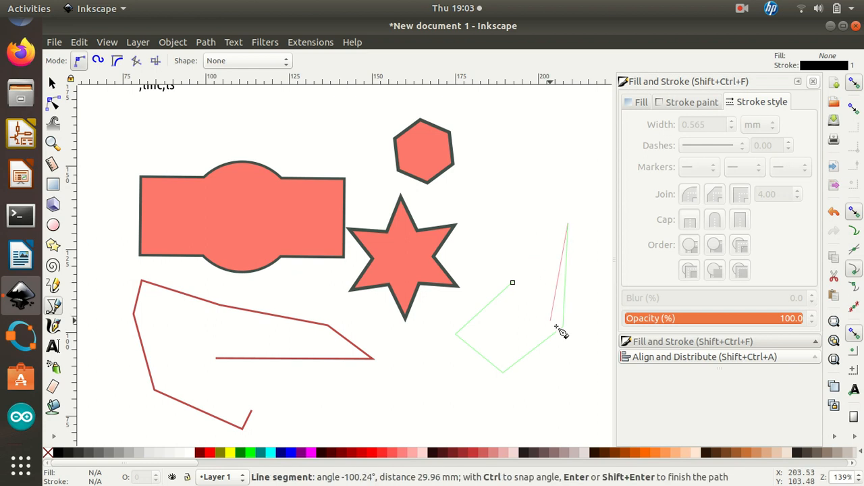
left_click(530, 317)
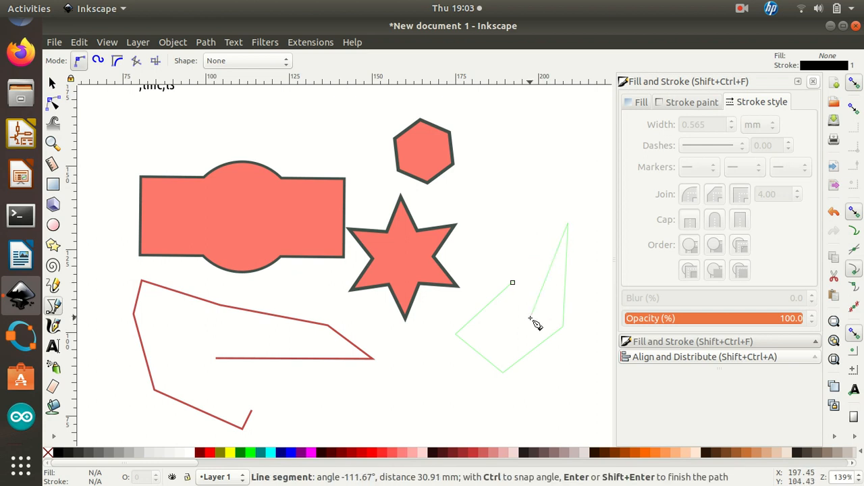
left_click(512, 283)
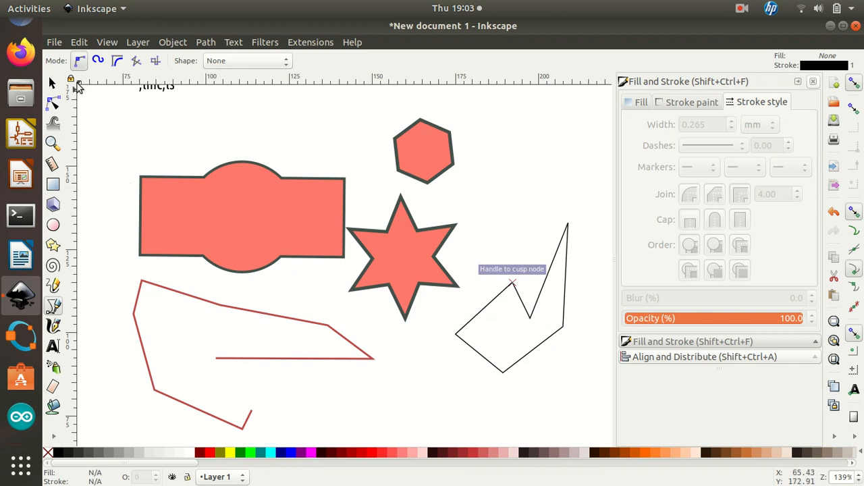
Fill the closed six-node shape with the flat brownish-red colour a1575092 and clear the selection.
left_click(53, 83)
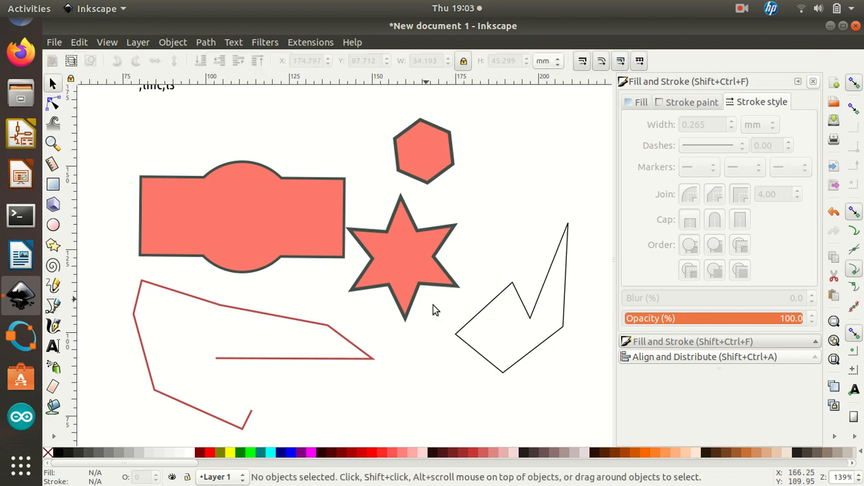
left_click(545, 273)
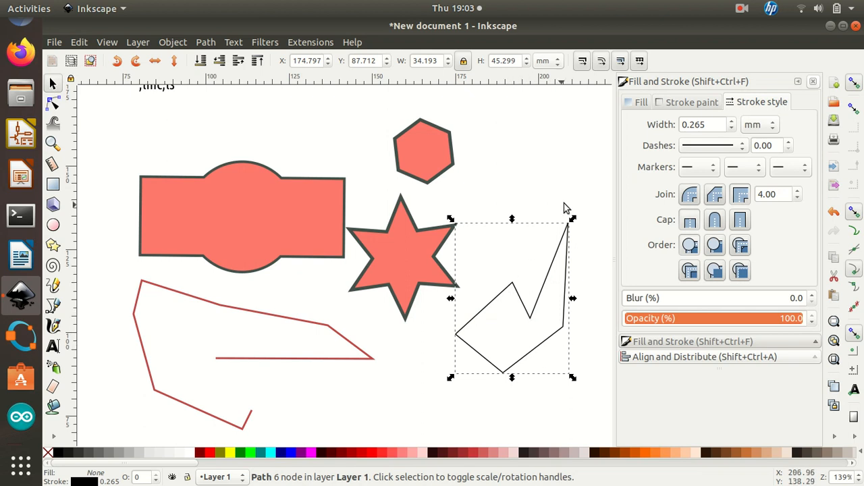
left_click(642, 102)
left_click(656, 127)
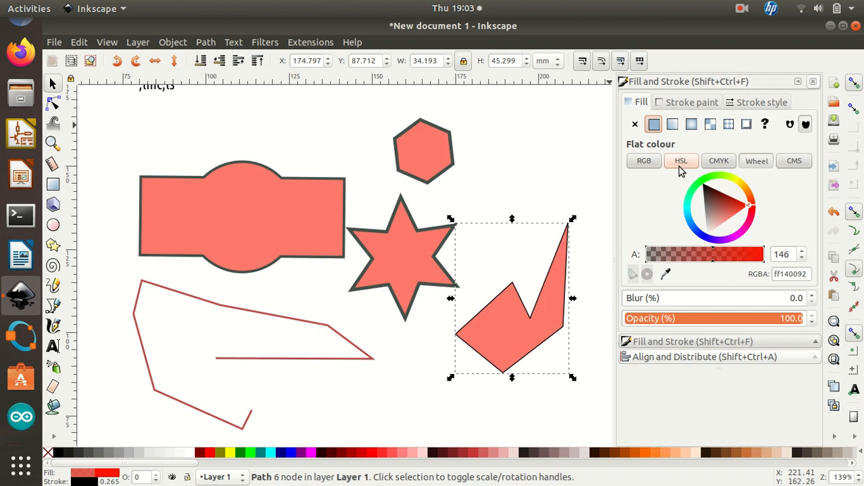
left_click(717, 209)
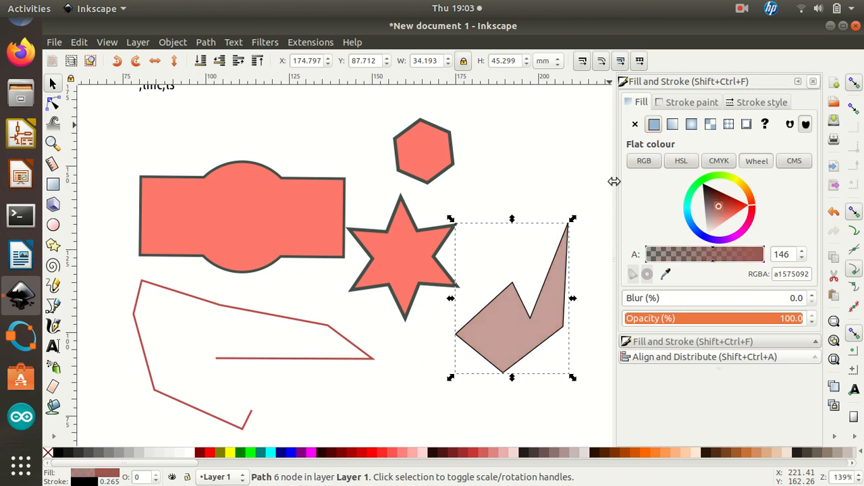
left_click(54, 82)
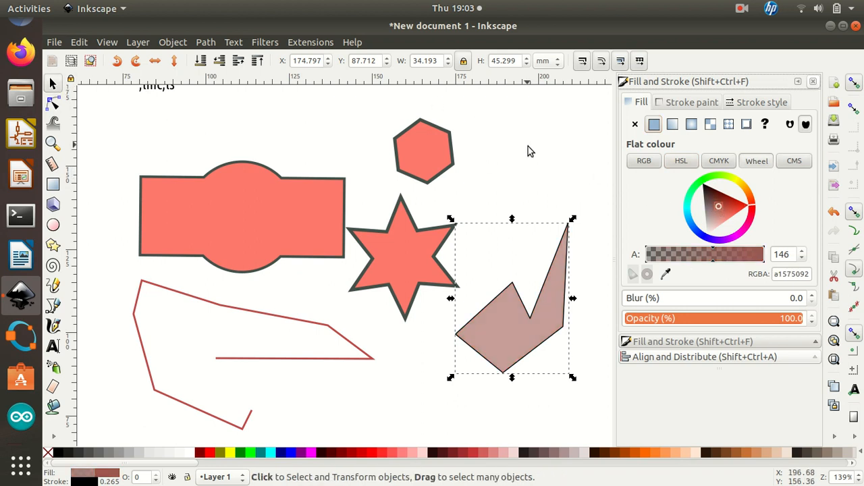
left_click(534, 203)
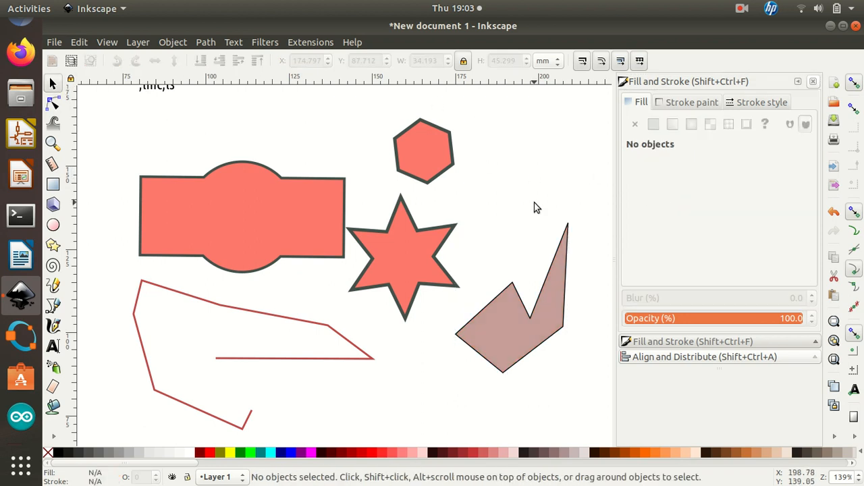
Try a linear gradient on the closed six-node shape, switch its fill to a radial gradient, and deselect it.
double_click(564, 278)
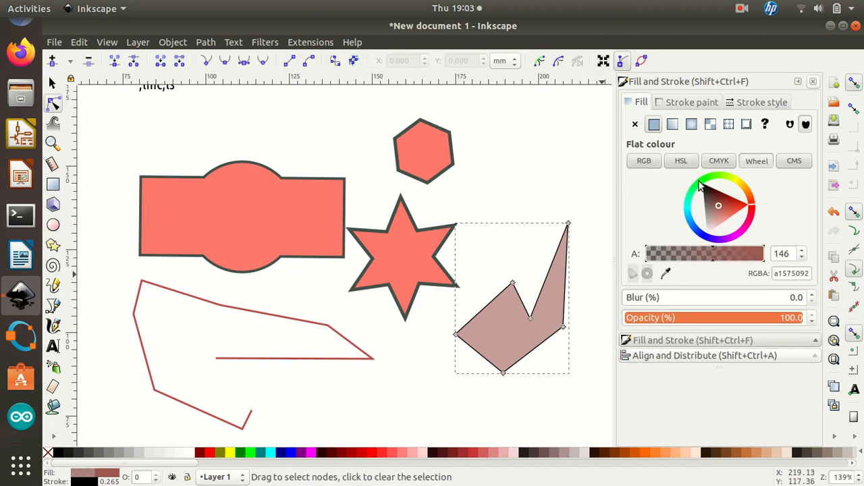
left_click(673, 125)
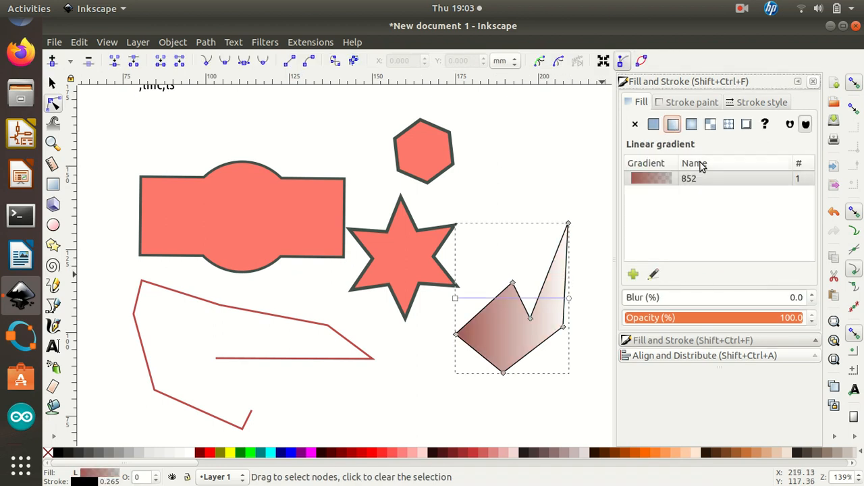
left_click(693, 125)
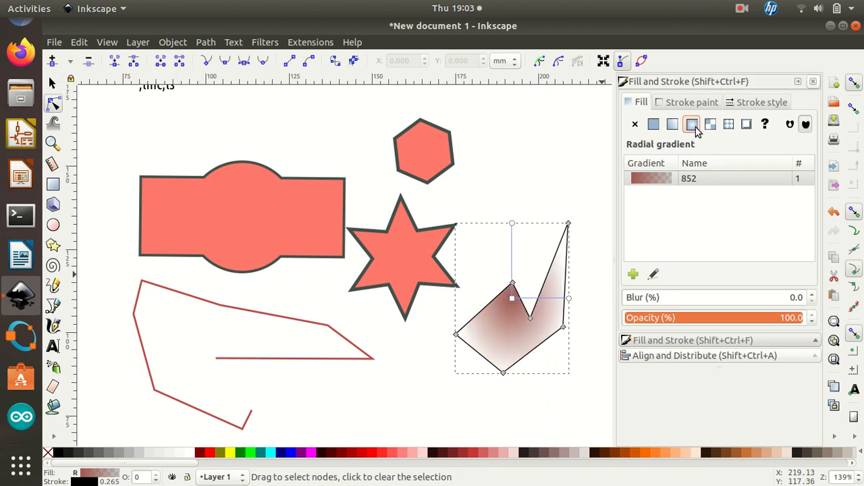
left_click(565, 180)
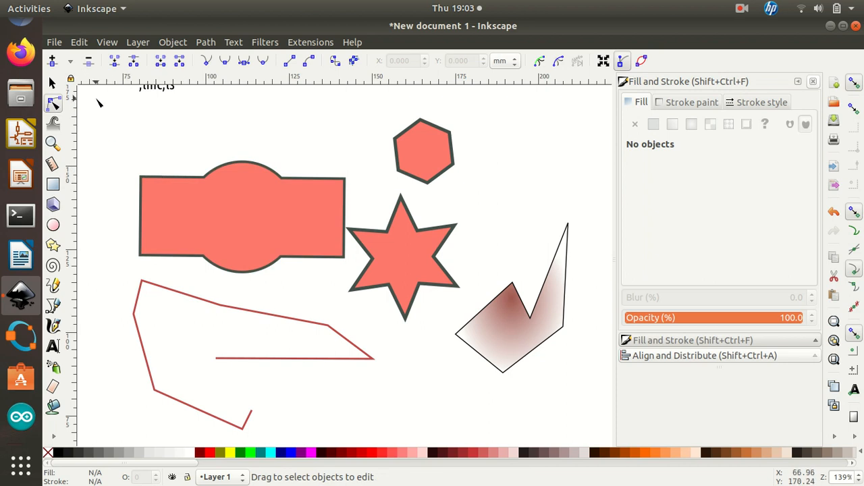
left_click(53, 82)
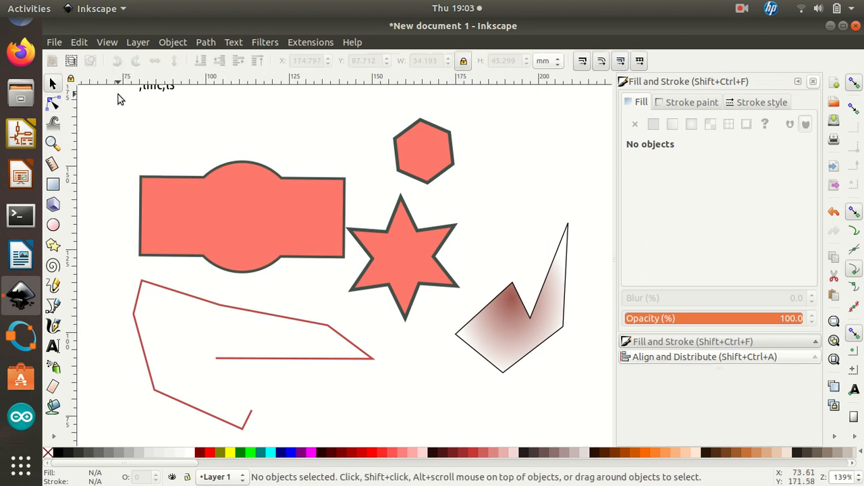
Delete all the drawn shapes and paths, and the leftover text above them, to empty the canvas area.
left_click_drag(99, 100, 595, 433)
key("Delete")
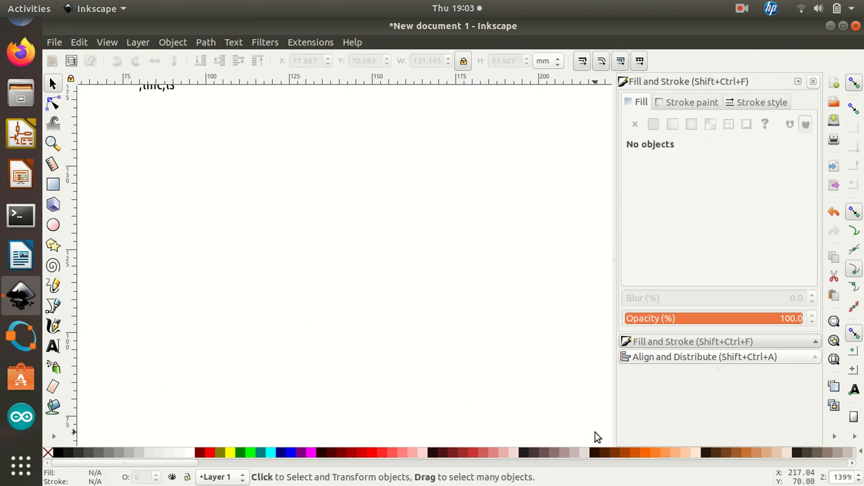
left_click_drag(205, 116, 103, 89)
key("Delete")
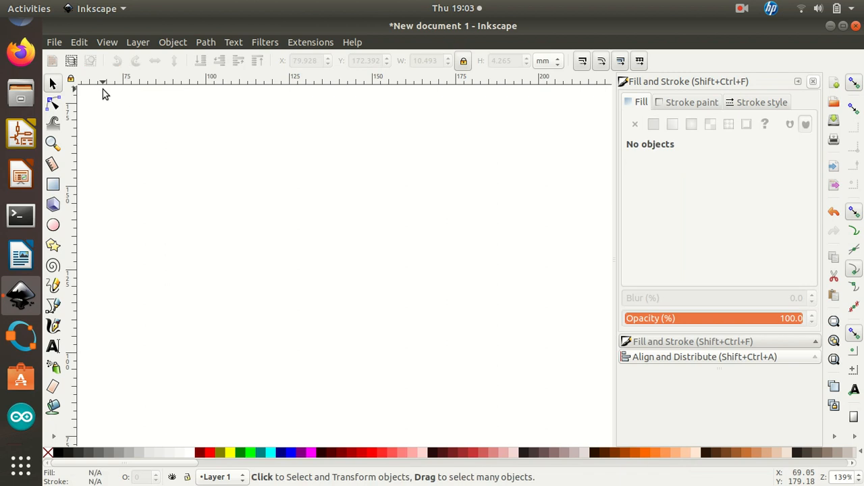
Render a gear with 22 teeth using the Gear render extension.
left_click(306, 44)
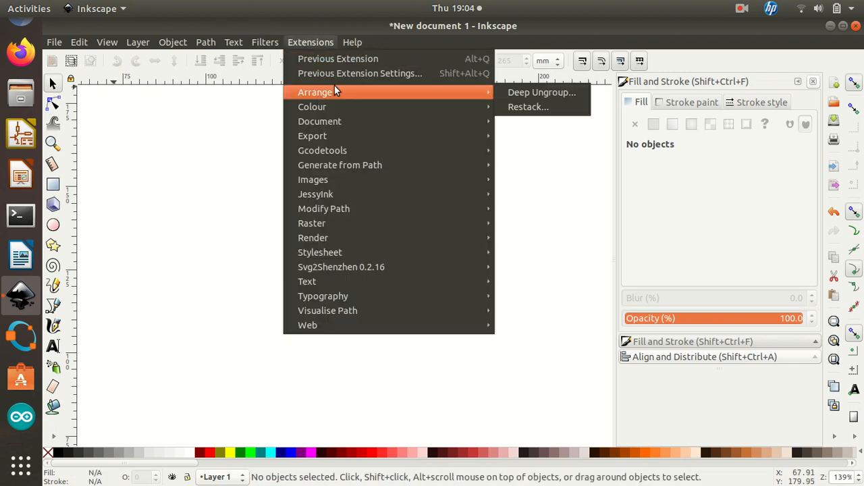
mouse_move(391, 264)
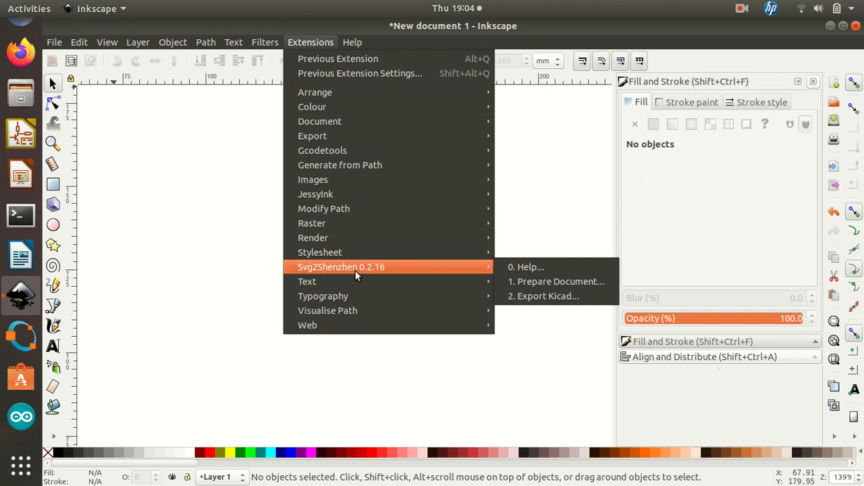
mouse_move(374, 150)
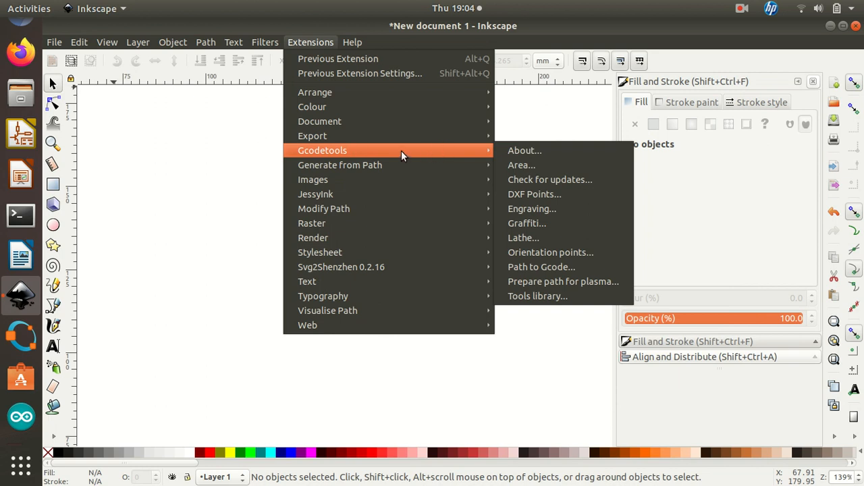
mouse_move(407, 166)
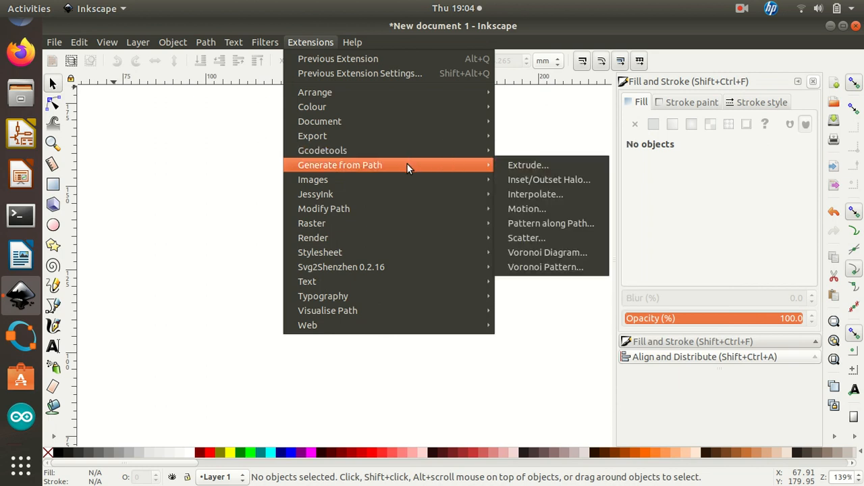
mouse_move(340, 194)
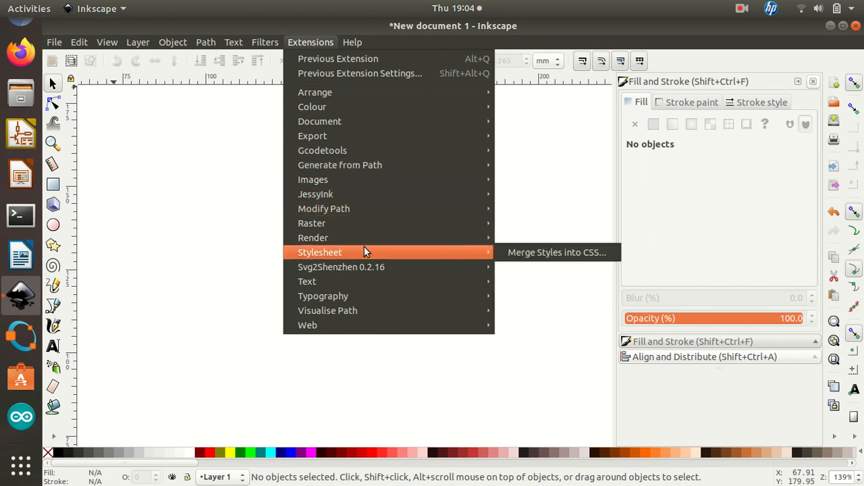
mouse_move(376, 225)
mouse_move(335, 238)
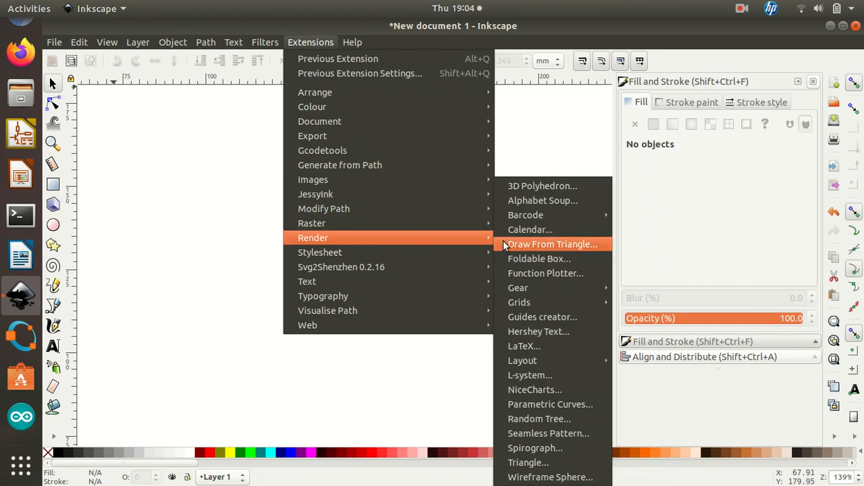
mouse_move(552, 288)
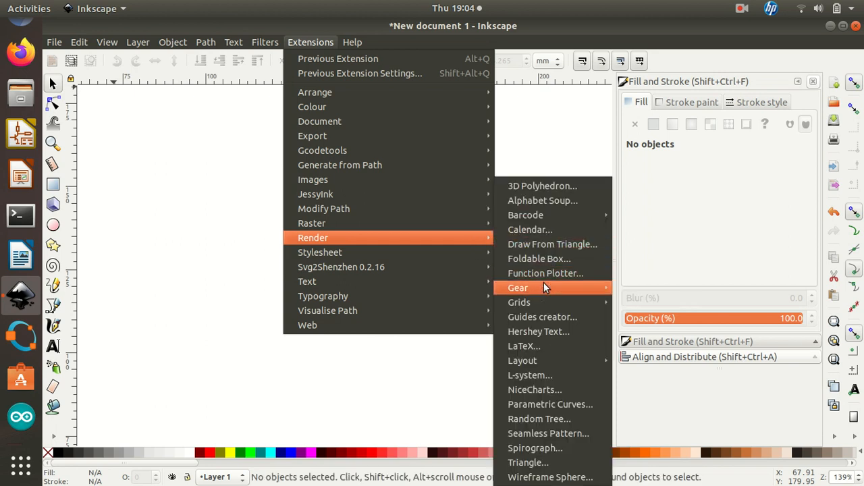
left_click(642, 288)
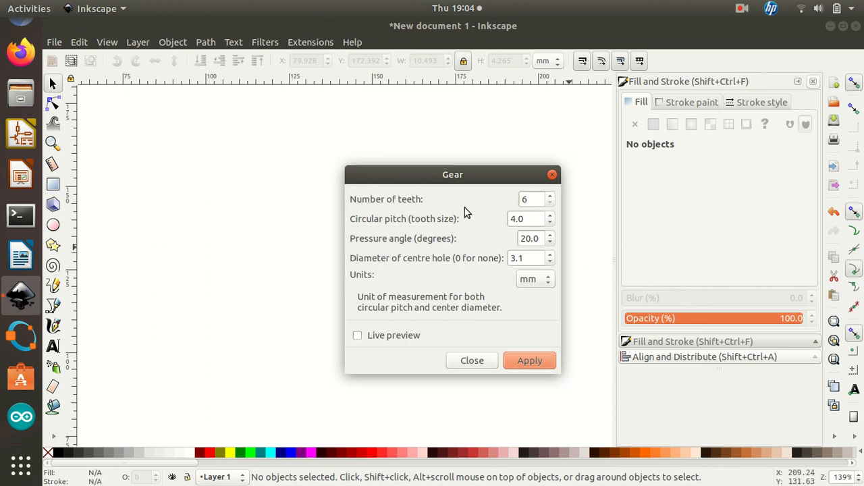
left_click(524, 199)
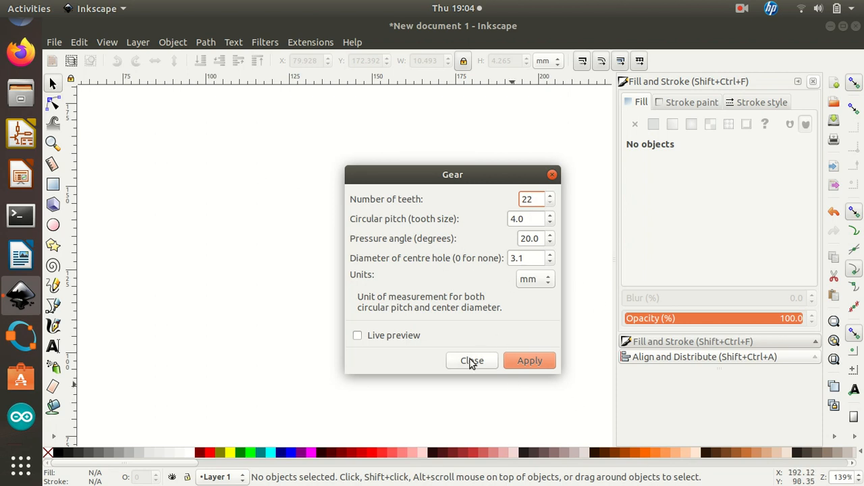
left_click(532, 360)
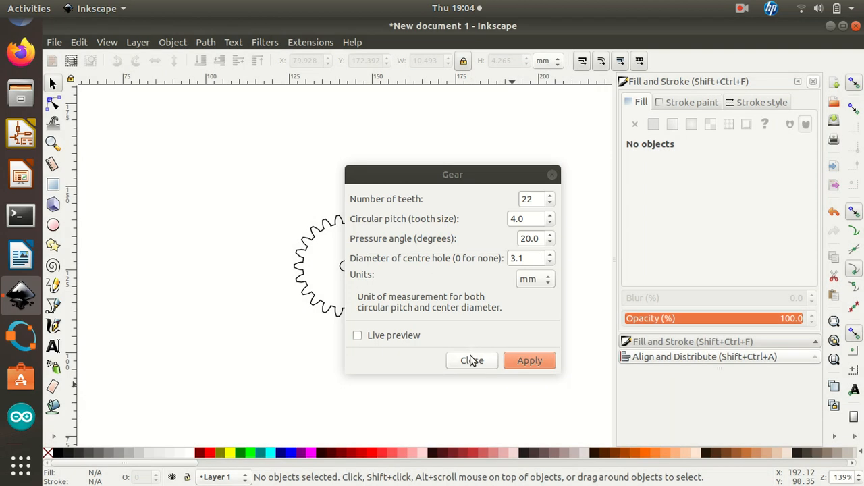
Move the rendered gear up and to the left, to about X 85 mm, Y 136 mm, and clear the selection.
left_click_drag(488, 175, 564, 174)
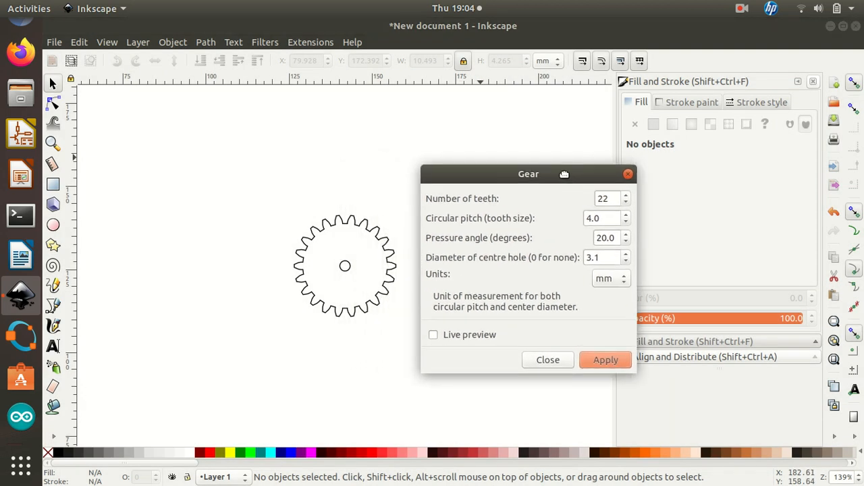
left_click(312, 227)
left_click_drag(329, 242, 192, 158)
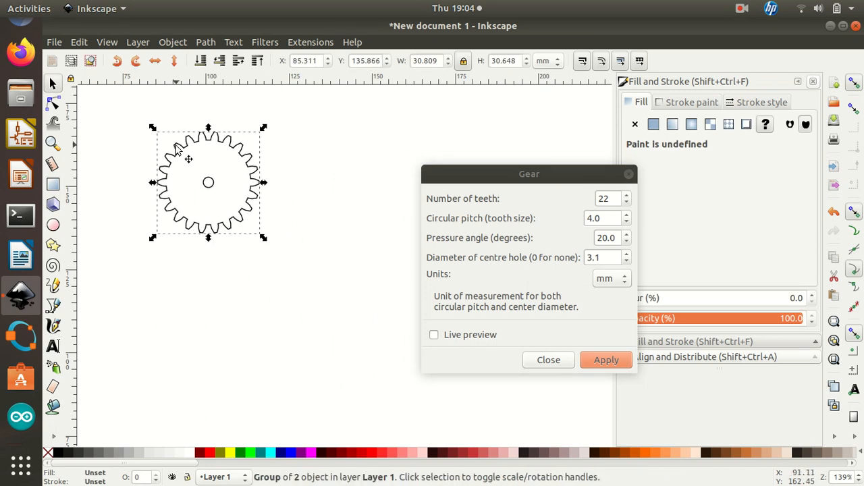
left_click(289, 140)
left_click_drag(149, 126, 338, 264)
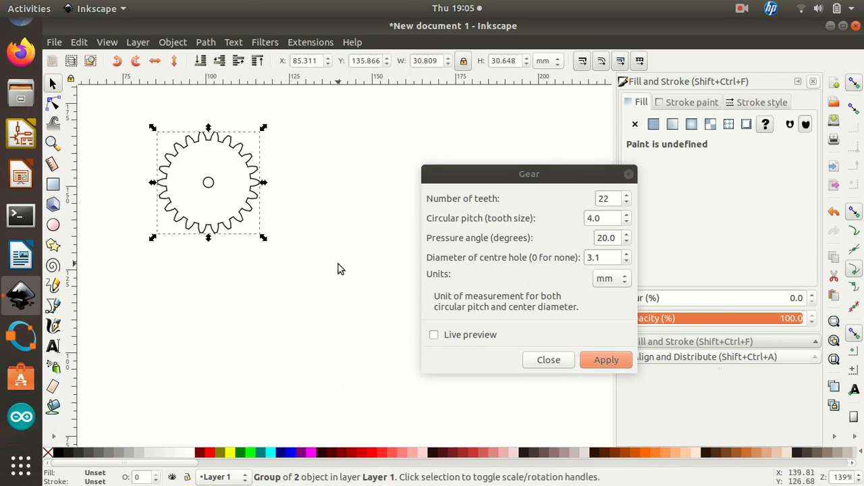
left_click(196, 173)
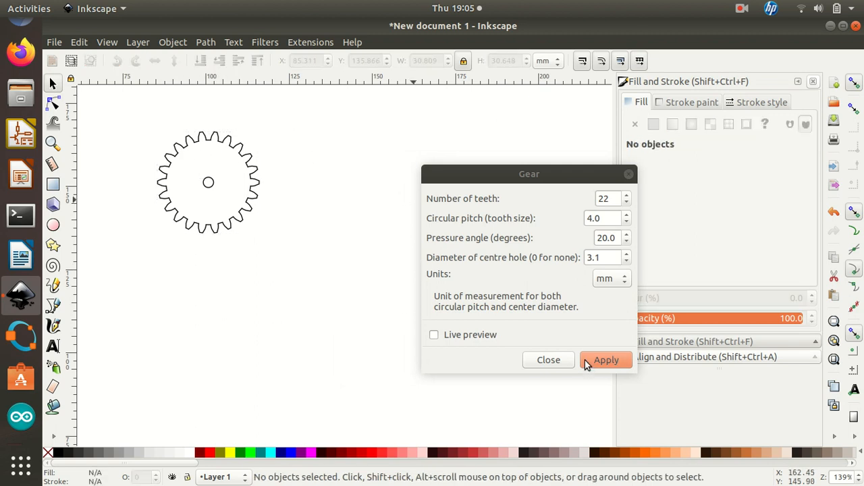
Render the Hershey text "ffiws text" in the Serif medium font face.
left_click(313, 43)
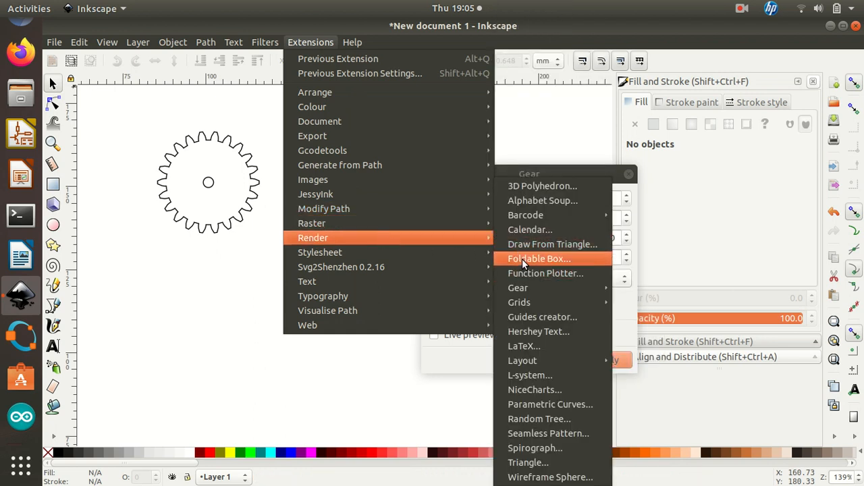
left_click(545, 334)
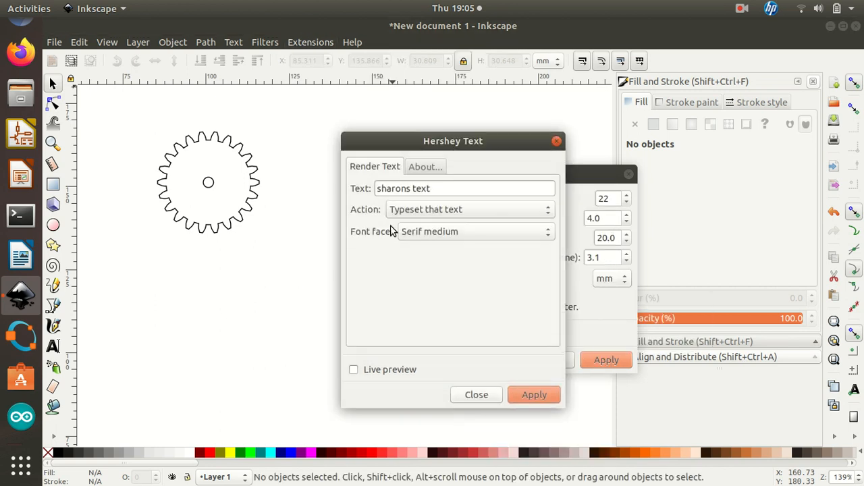
double_click(403, 189)
type("ffi")
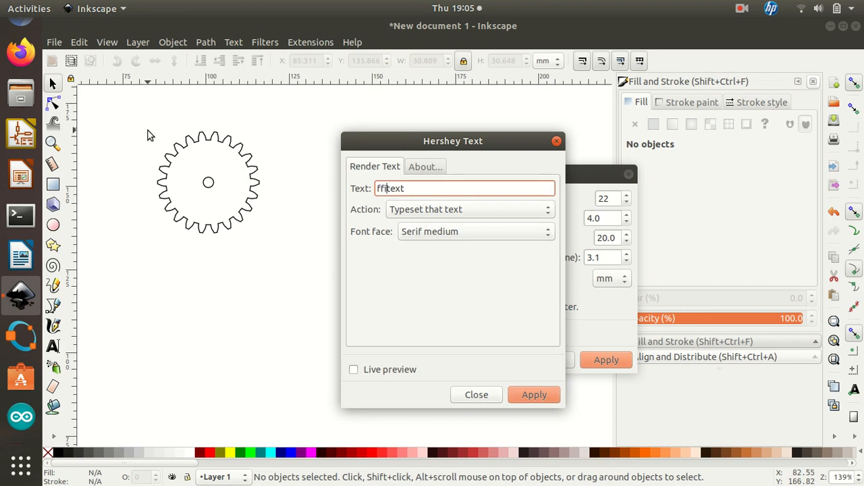
type("ws")
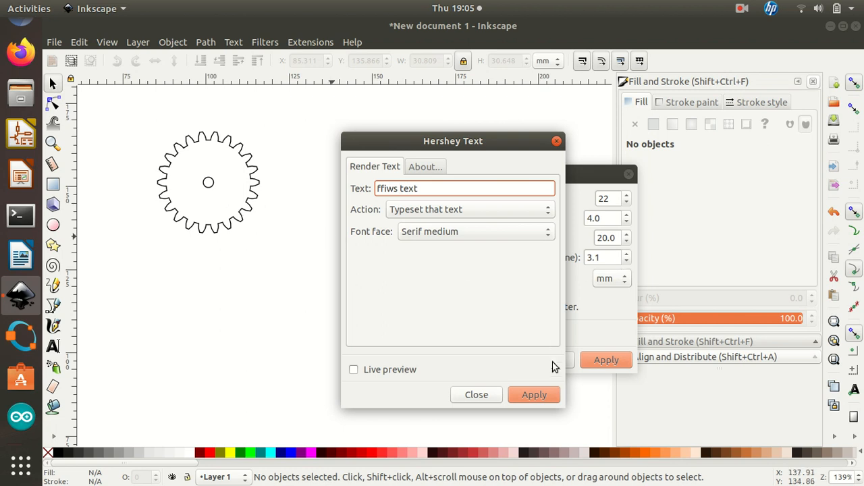
left_click(549, 393)
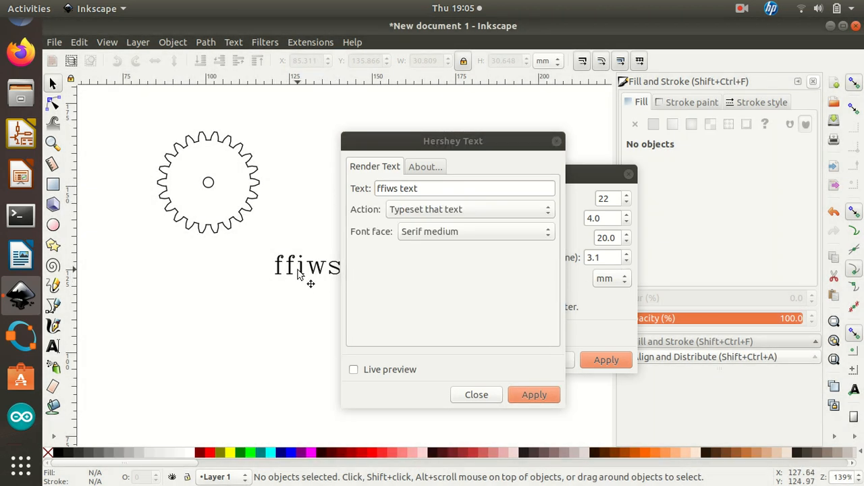
Move the Hershey text just below the gear, select its first letter t individually inside the group, deselect it and close the text dialog.
left_click(301, 277)
left_click_drag(304, 282, 183, 262)
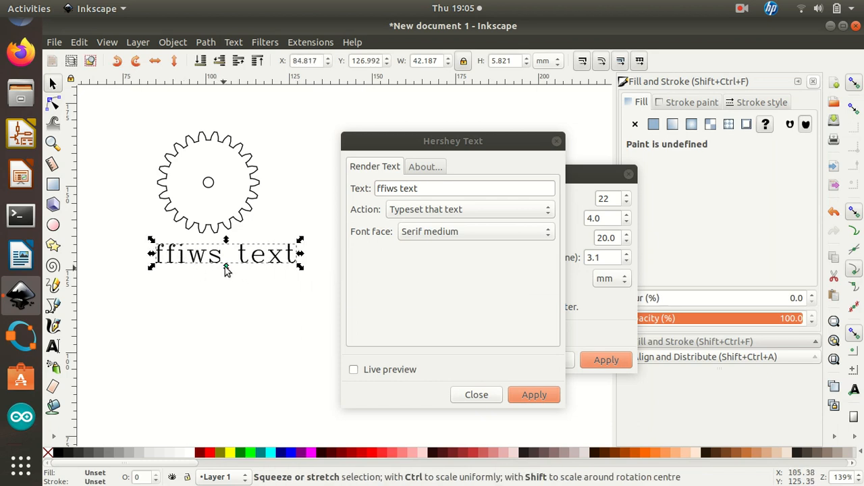
double_click(251, 263)
left_click(243, 258)
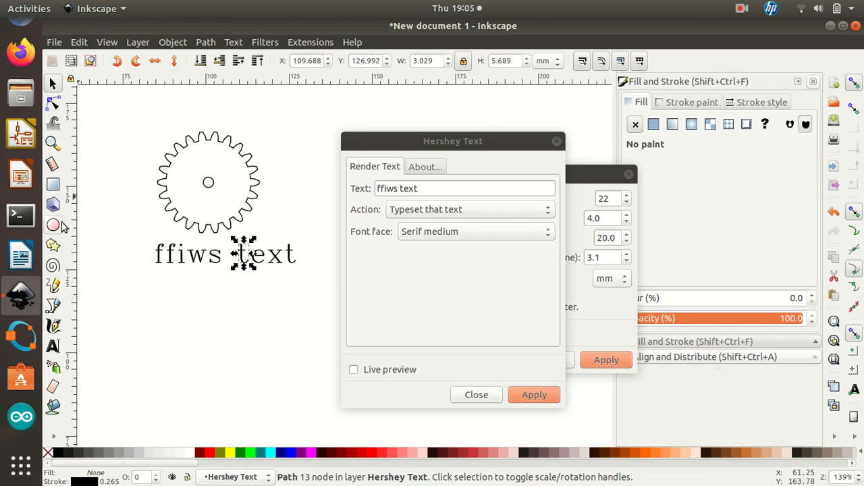
left_click(291, 341)
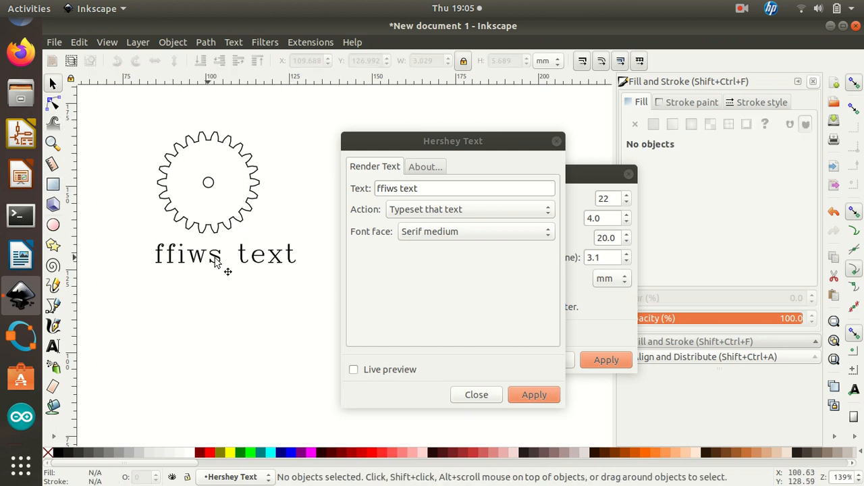
left_click(481, 401)
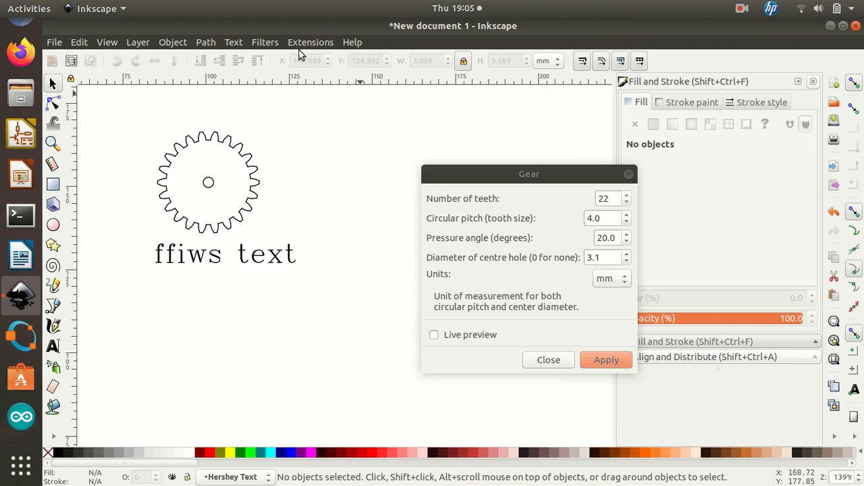
Close the Gear extension dialog without rendering another object.
left_click(298, 46)
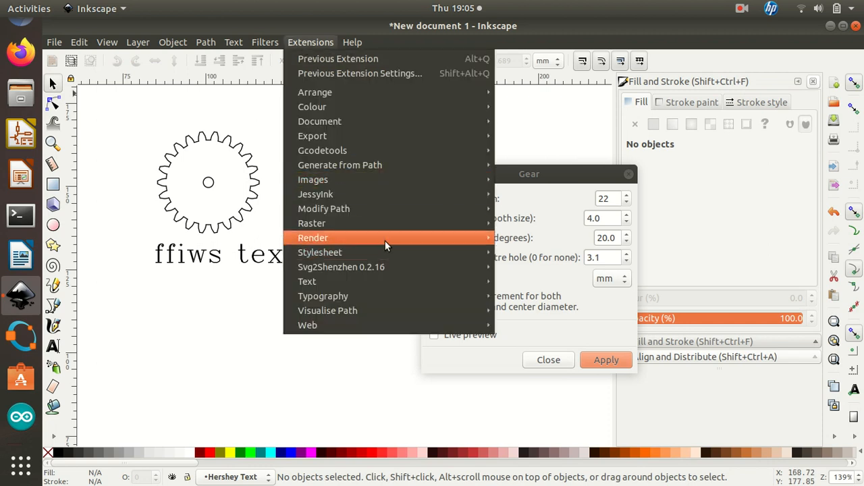
mouse_move(387, 241)
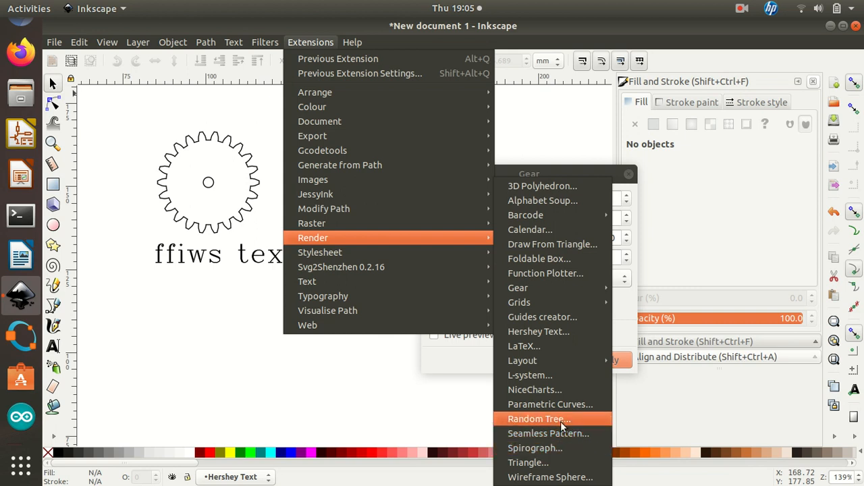
left_click(223, 378)
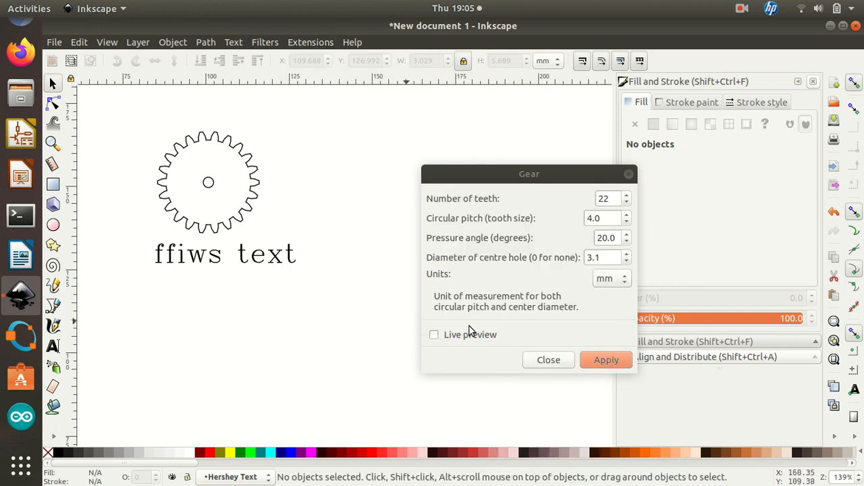
left_click(549, 361)
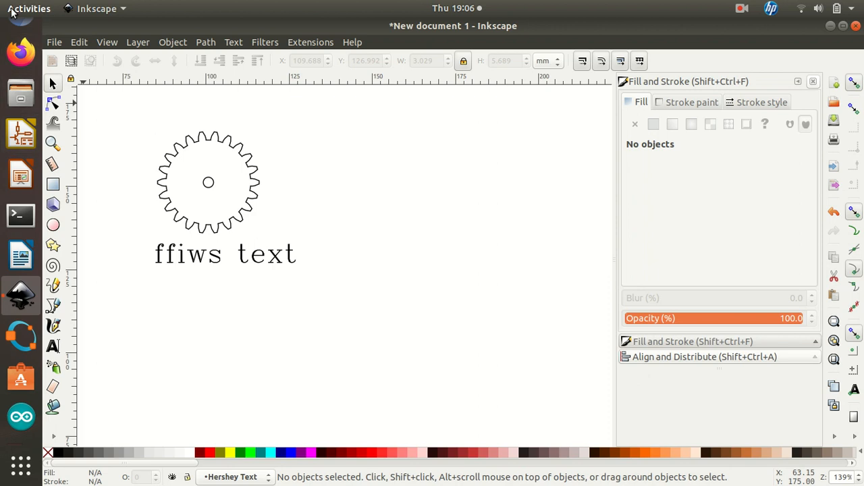